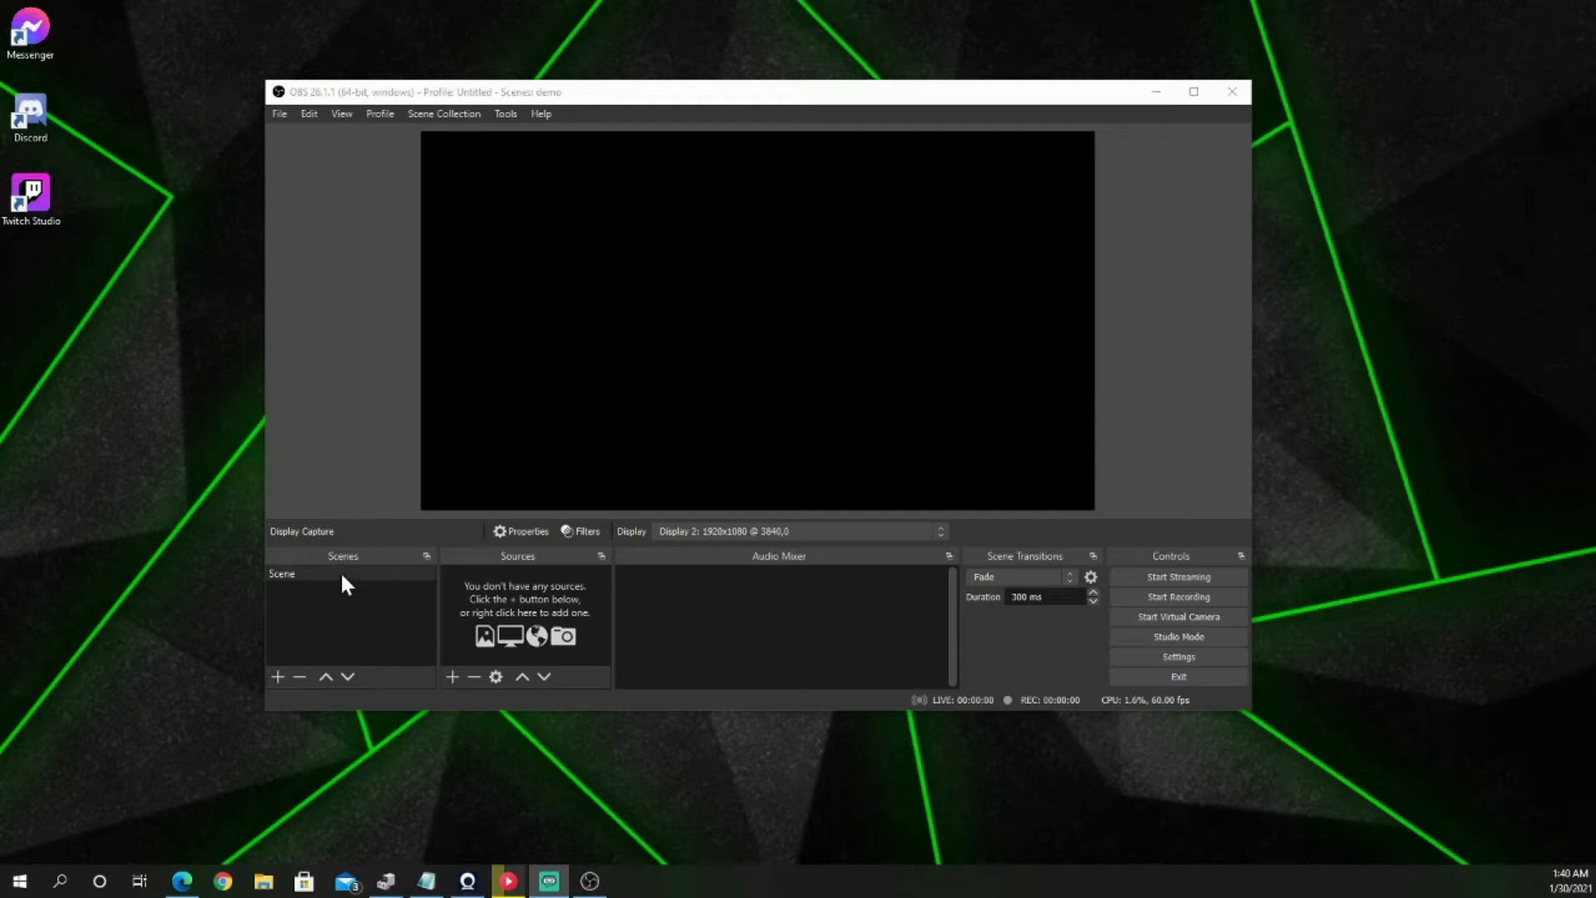
Step: Rename the existing scene as "Opening"
{"action": "right_click", "coordinate": [284, 576]}
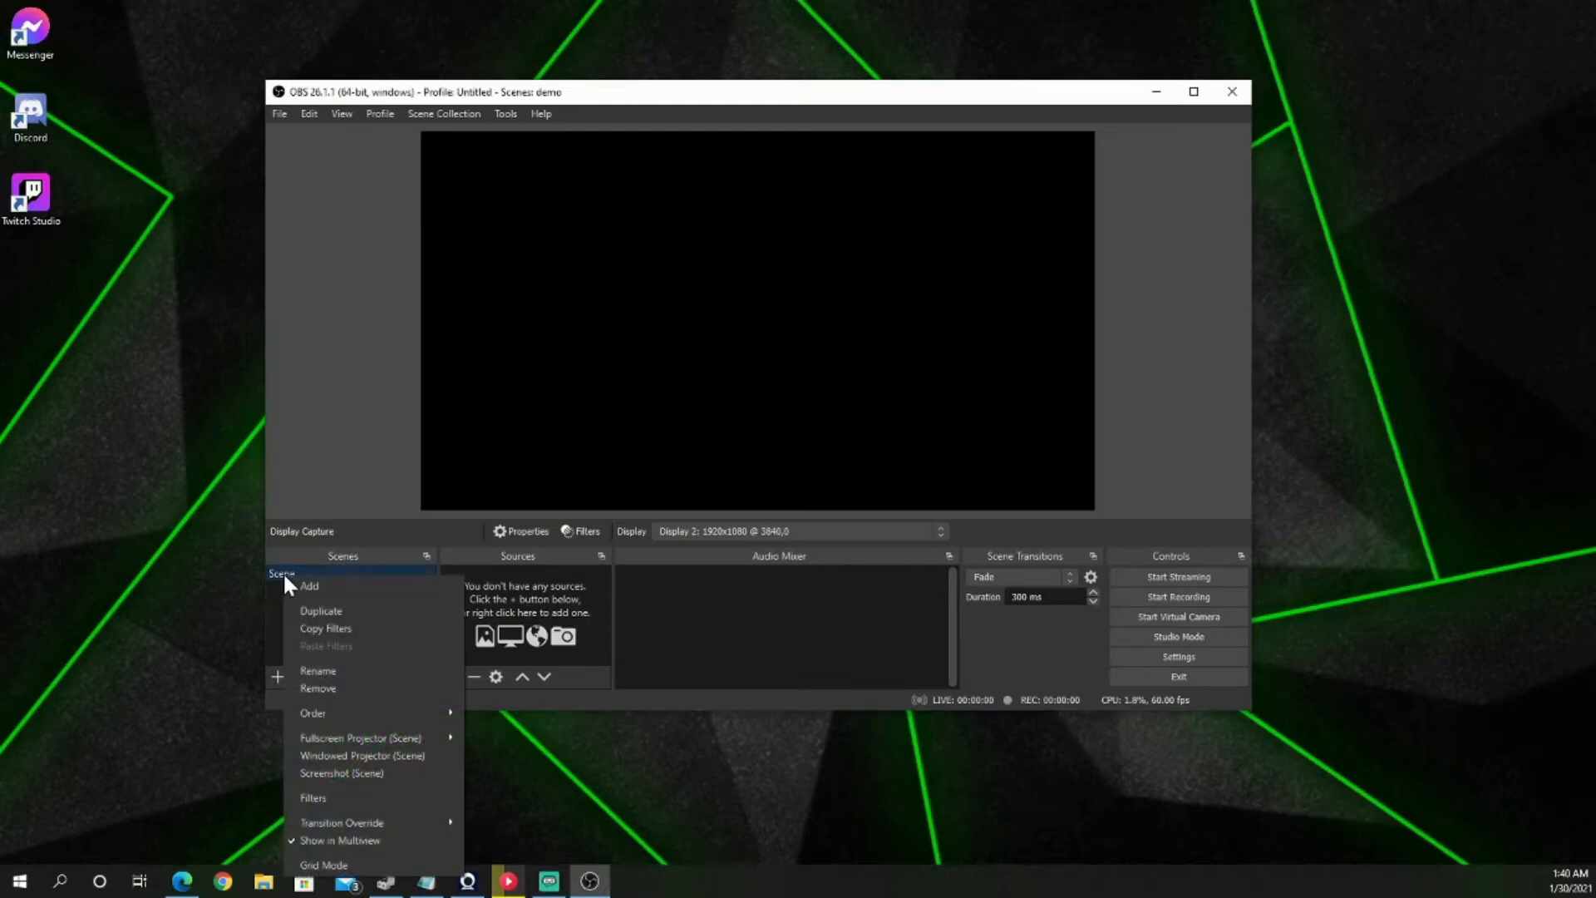
{"action": "left_click", "coordinate": [352, 669]}
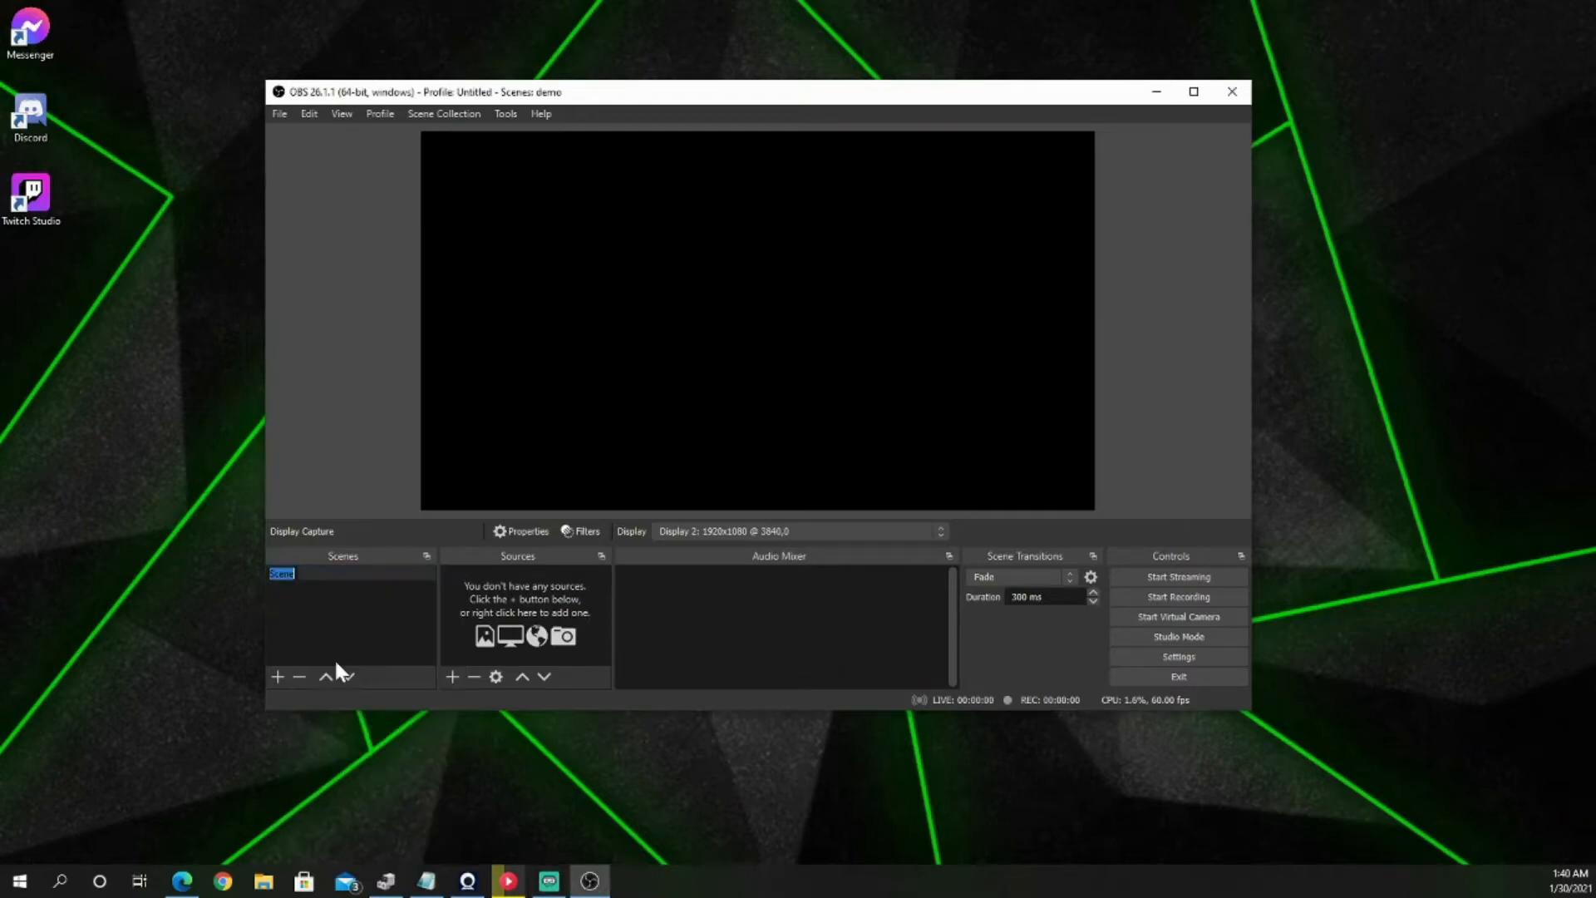
{"action": "key", "text": "BackSpace"}
{"action": "type", "text": "Opening"}
{"action": "key", "text": "Return"}
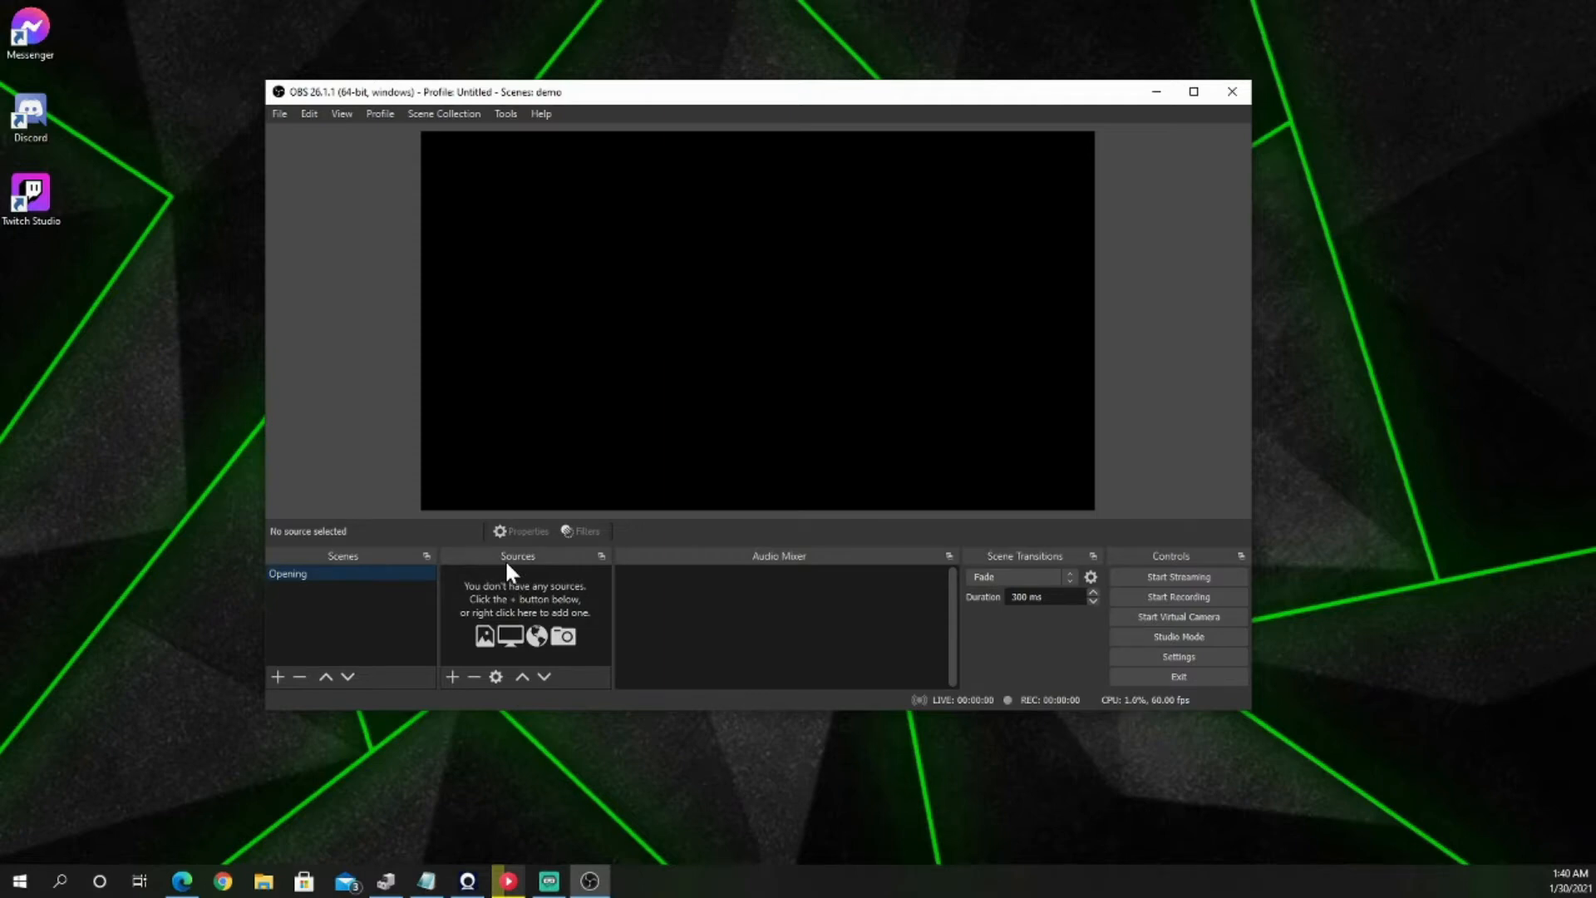
Step: Add a new Browser source named "open" to the Opening scene
{"action": "left_click", "coordinate": [451, 676]}
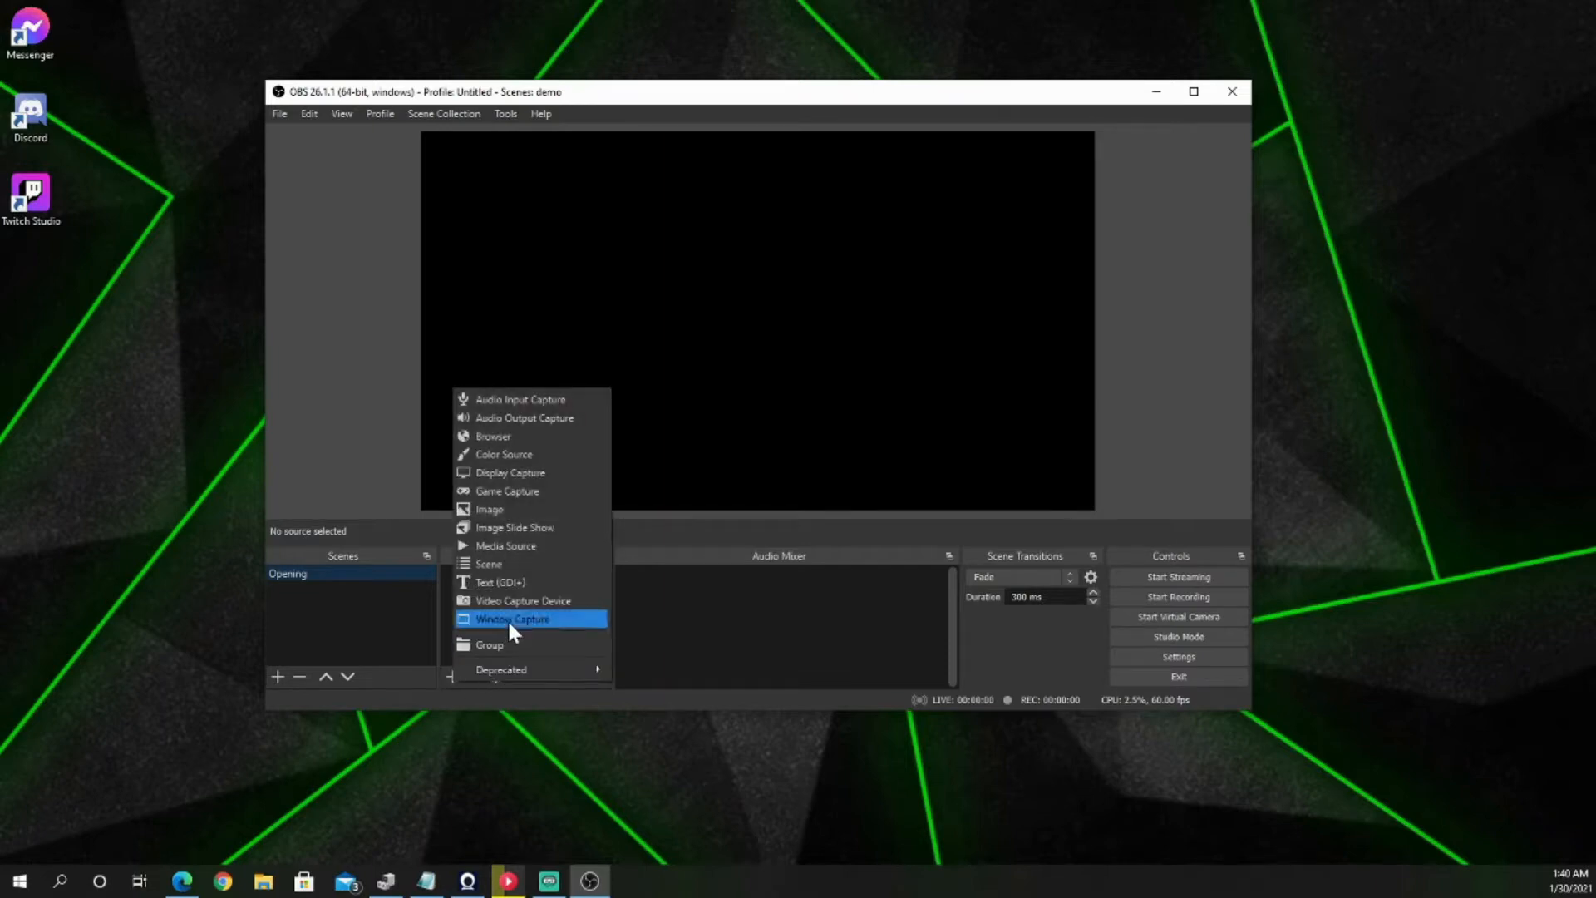
{"action": "left_click", "coordinate": [510, 438]}
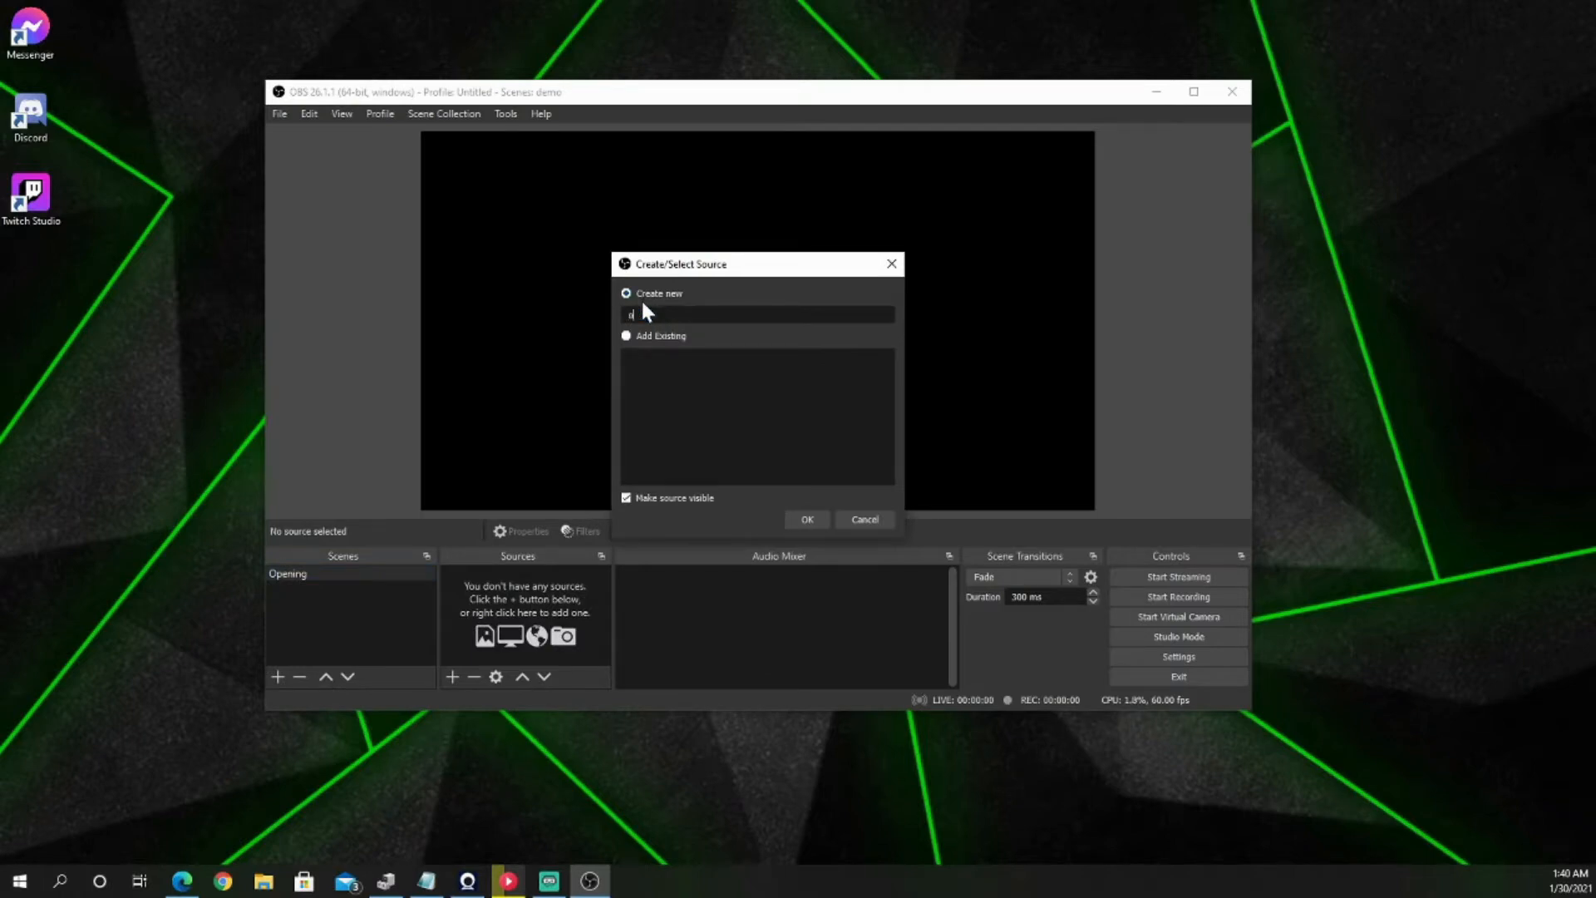
{"action": "type", "text": "open"}
{"action": "key", "text": "Return"}
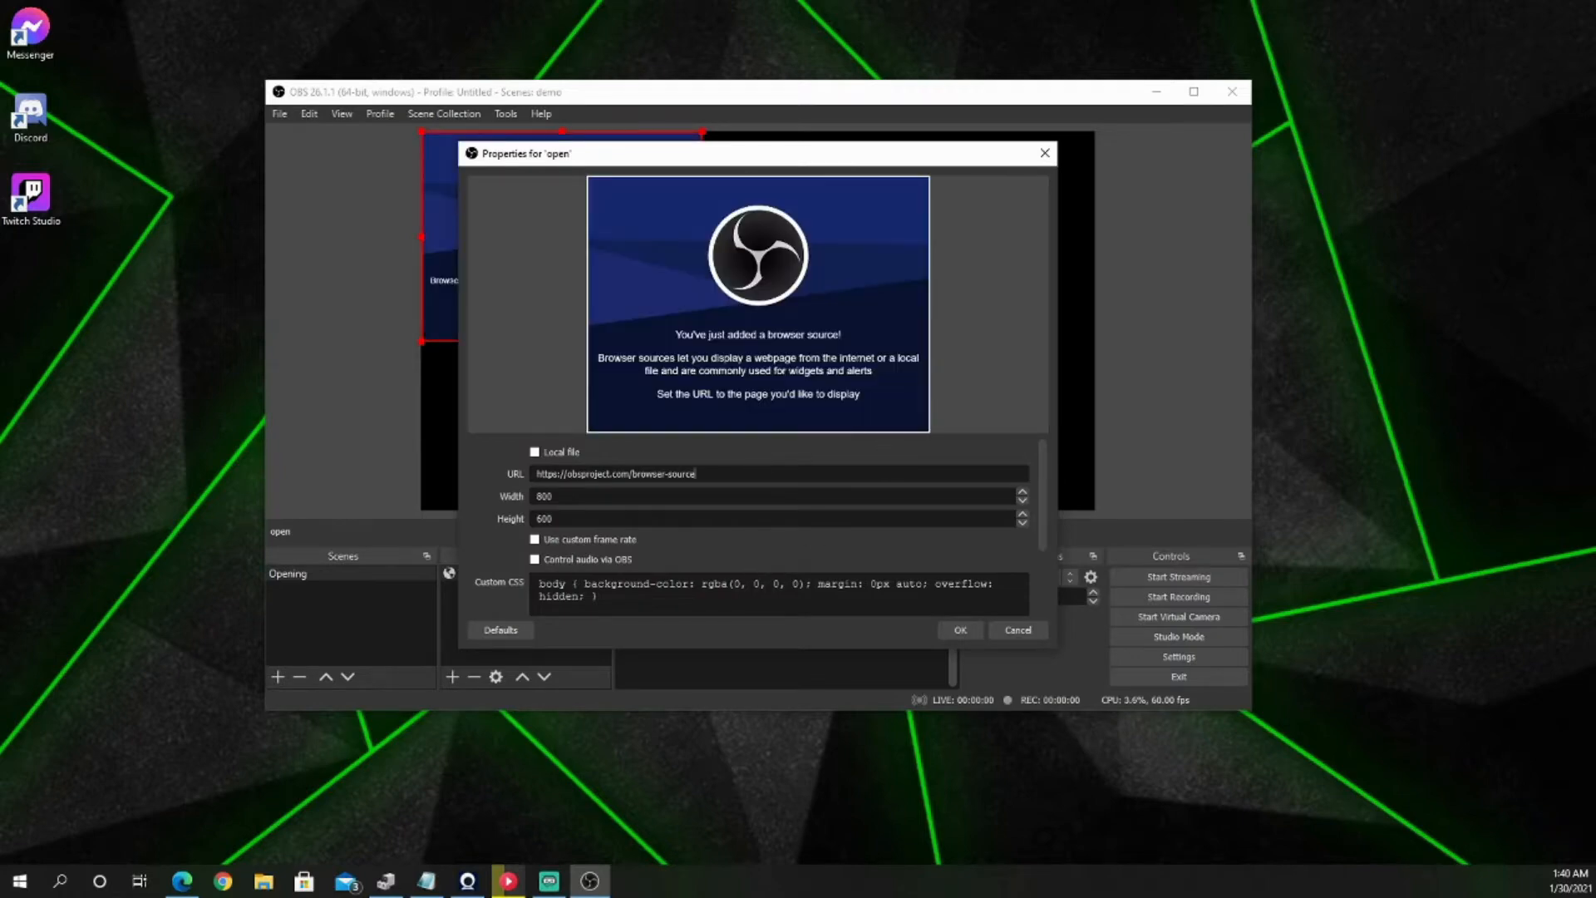
Step: Replace the browser source's URL with the copied private StreamElements overlay link and set its size to 1920 by 1080
{"action": "key", "text": "ctrl+a"}
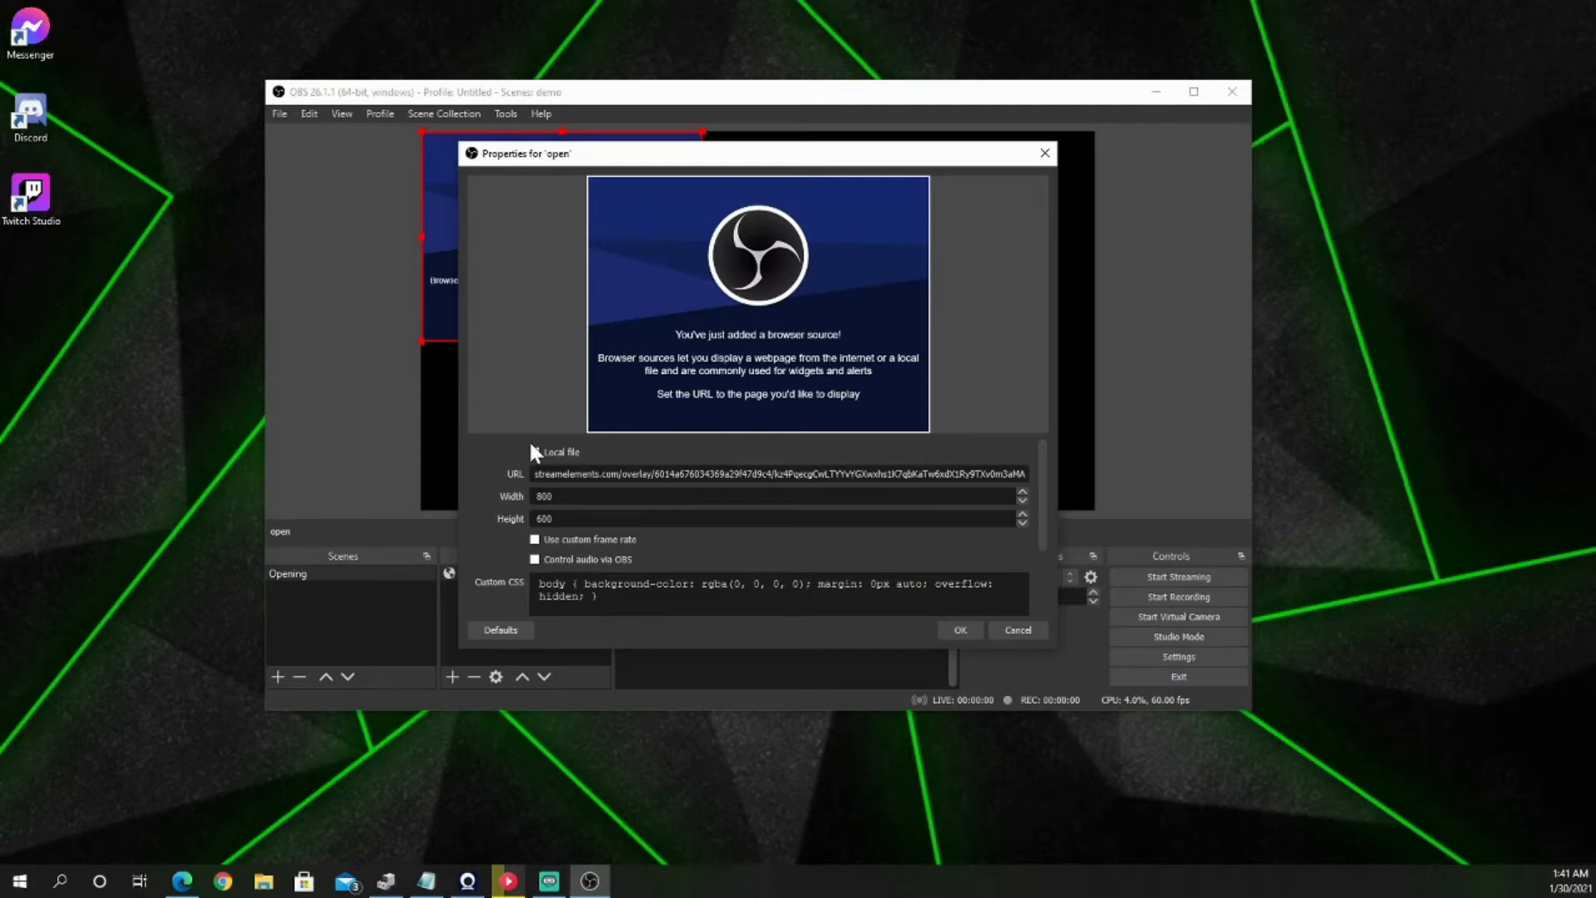
{"action": "key", "text": "Tab"}
{"action": "type", "text": "1920"}
{"action": "key", "text": "Tab"}
{"action": "type", "text": "1080"}
{"action": "key", "text": "Return"}
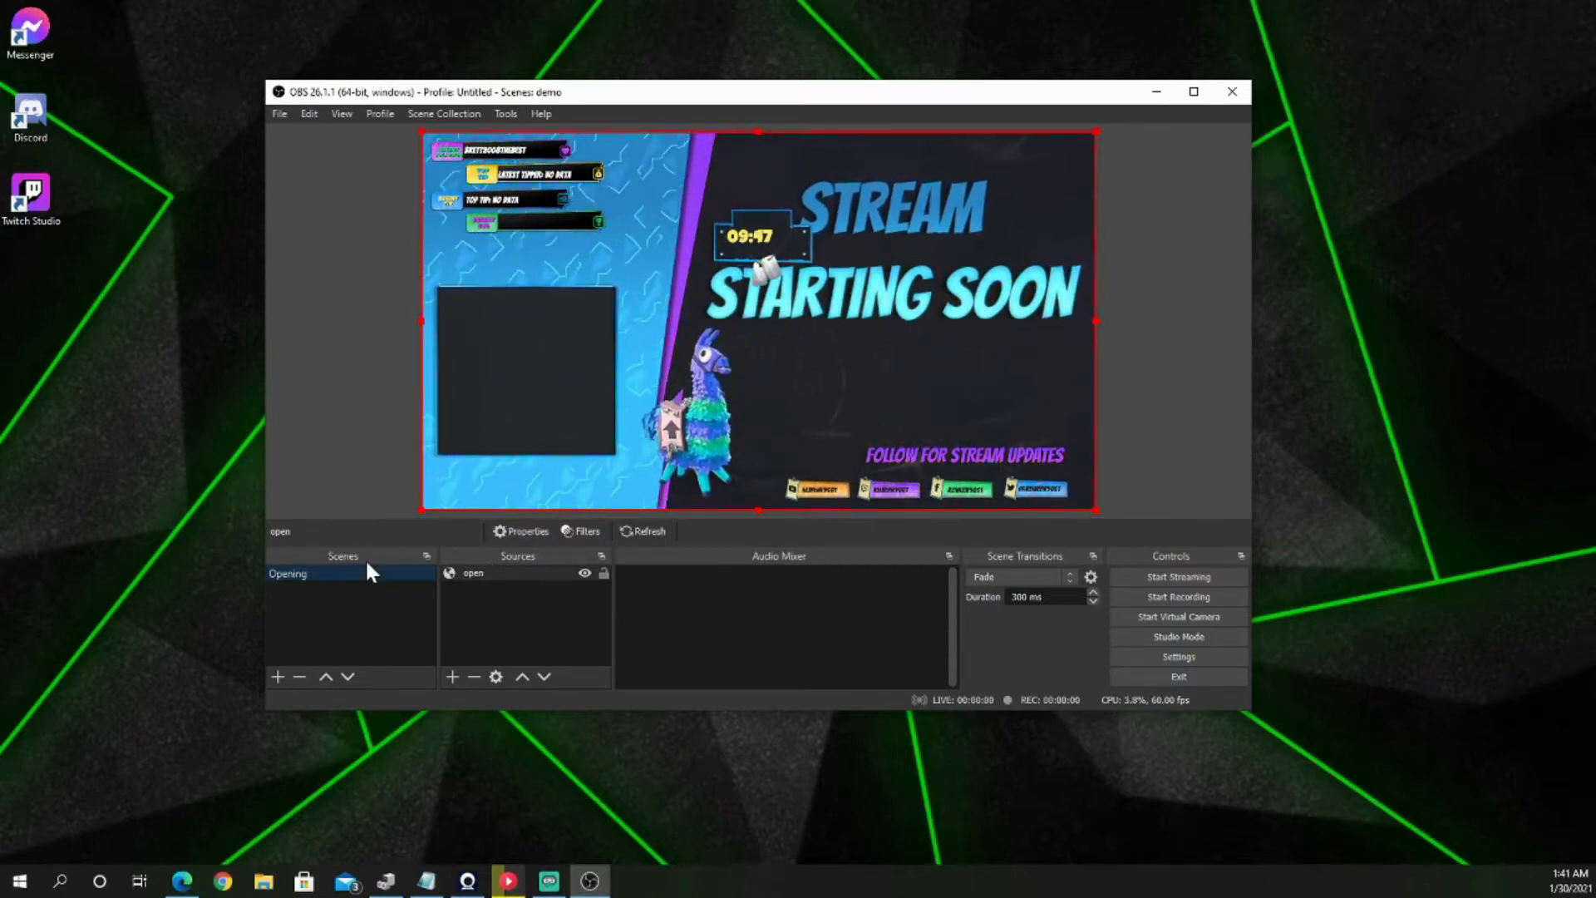
Step: Add a new scene named "game"
{"action": "left_click", "coordinate": [279, 676]}
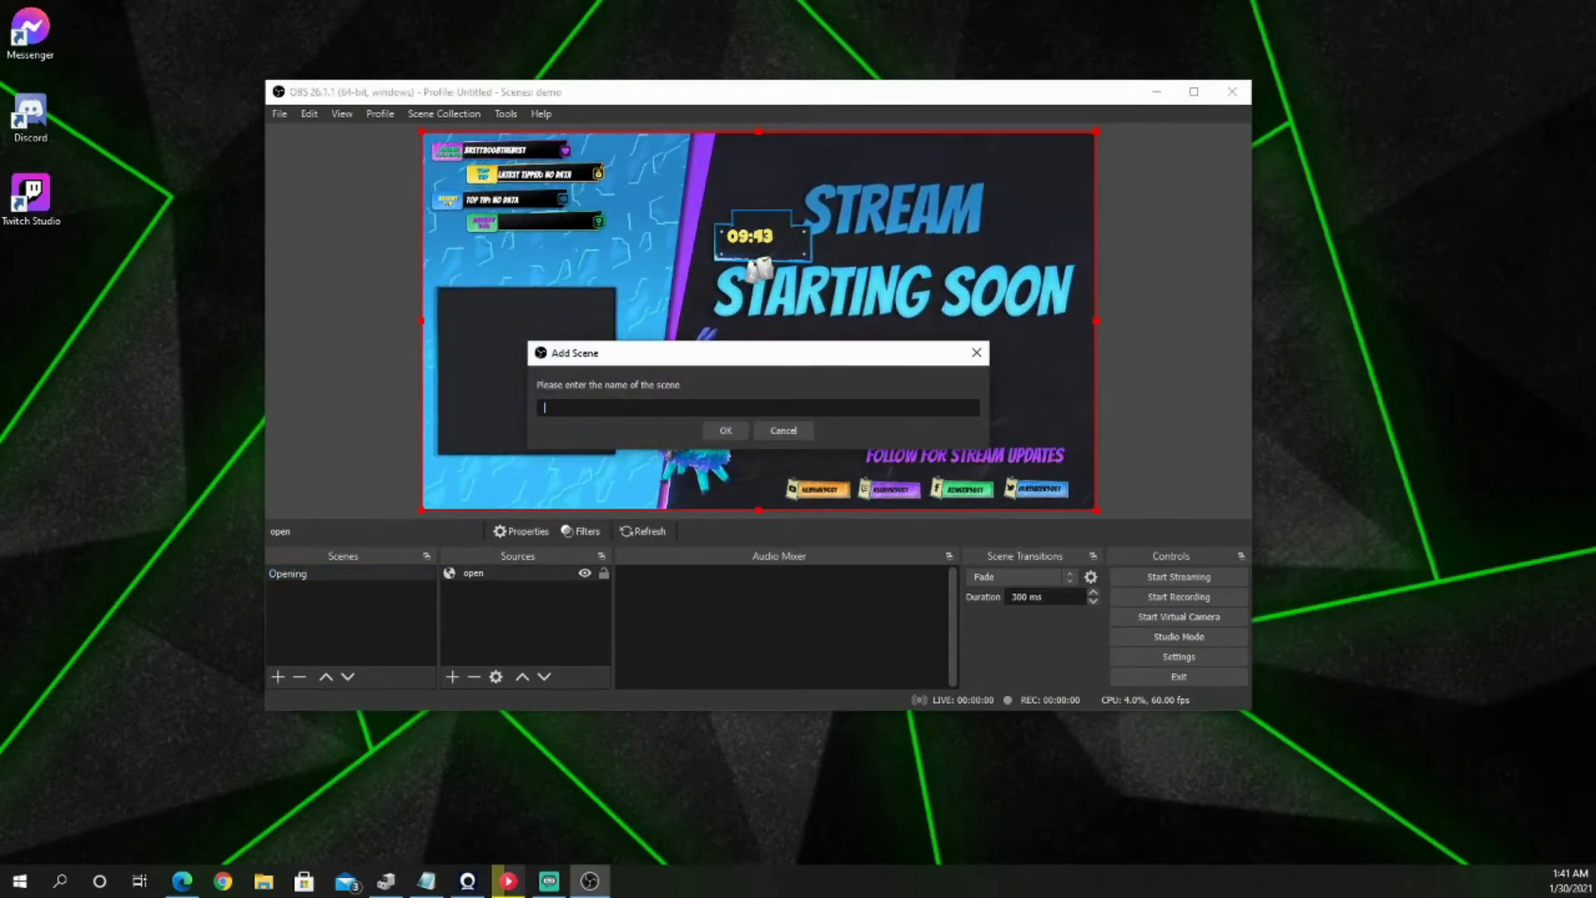
{"action": "type", "text": "game"}
{"action": "key", "text": "Return"}
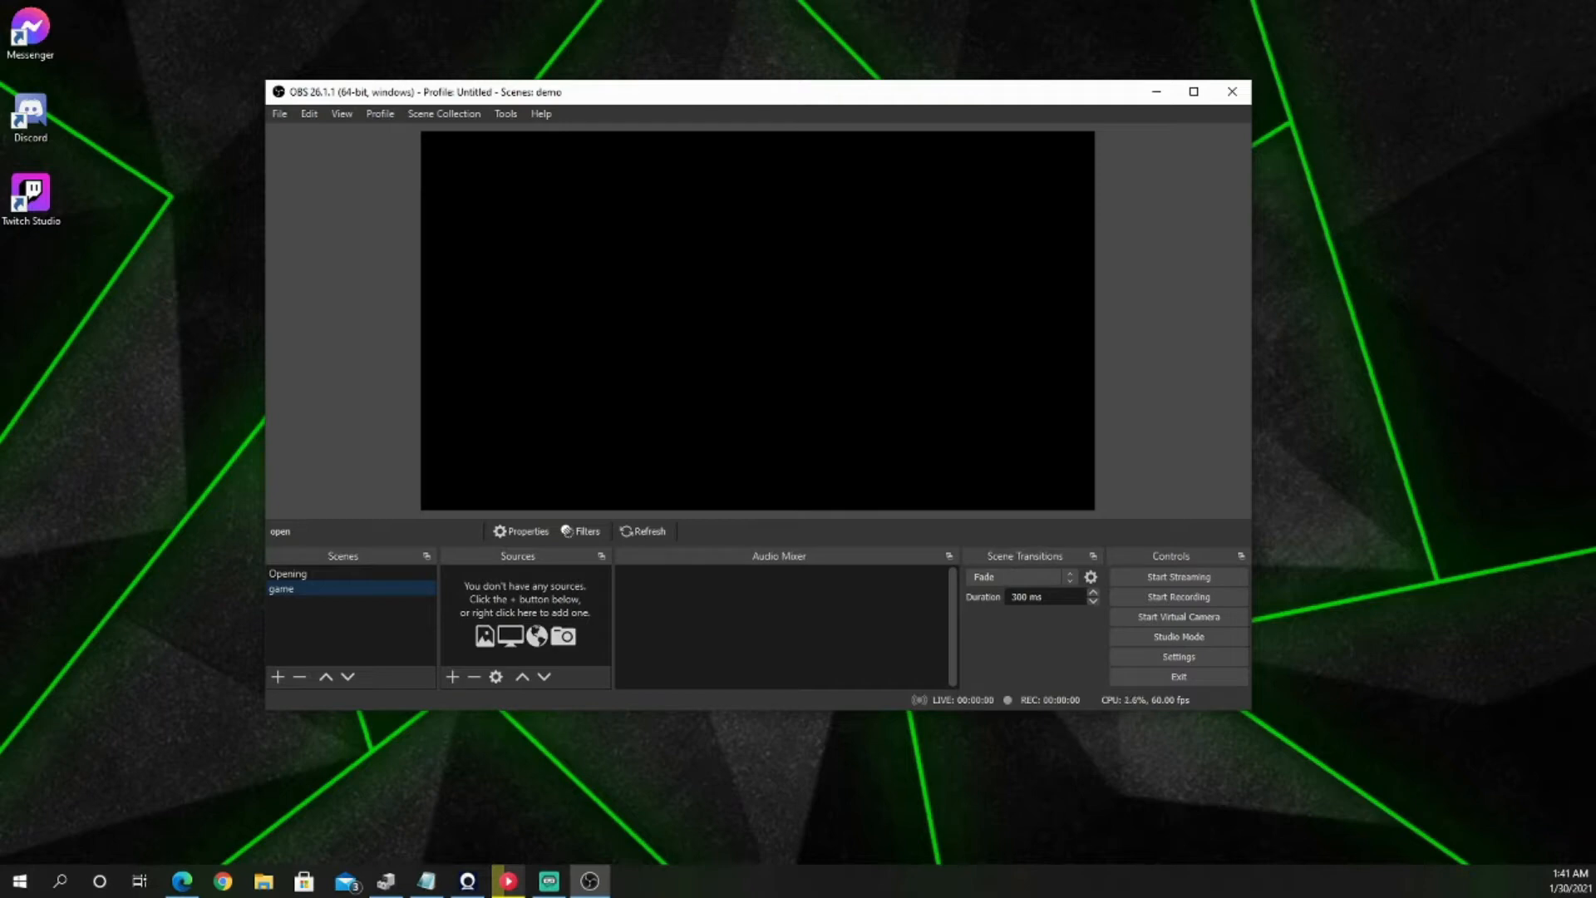
Step: Get Among Us running and add a new Game Capture source named "gameplay" to the game scene
{"action": "key", "text": "super+e"}
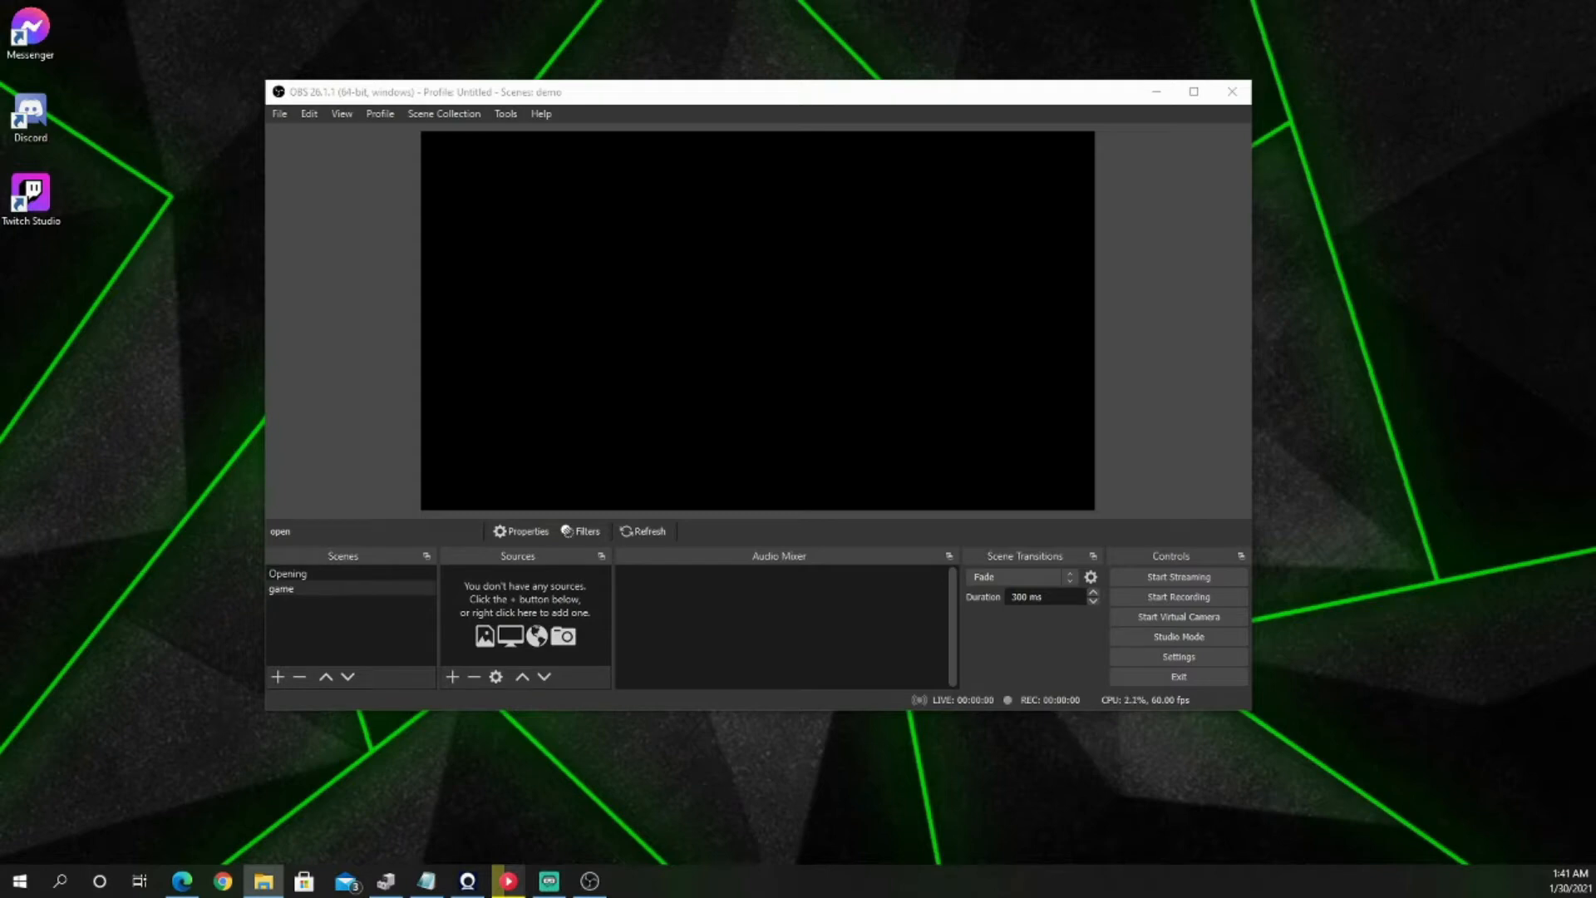
{"action": "key", "text": "alt+Tab"}
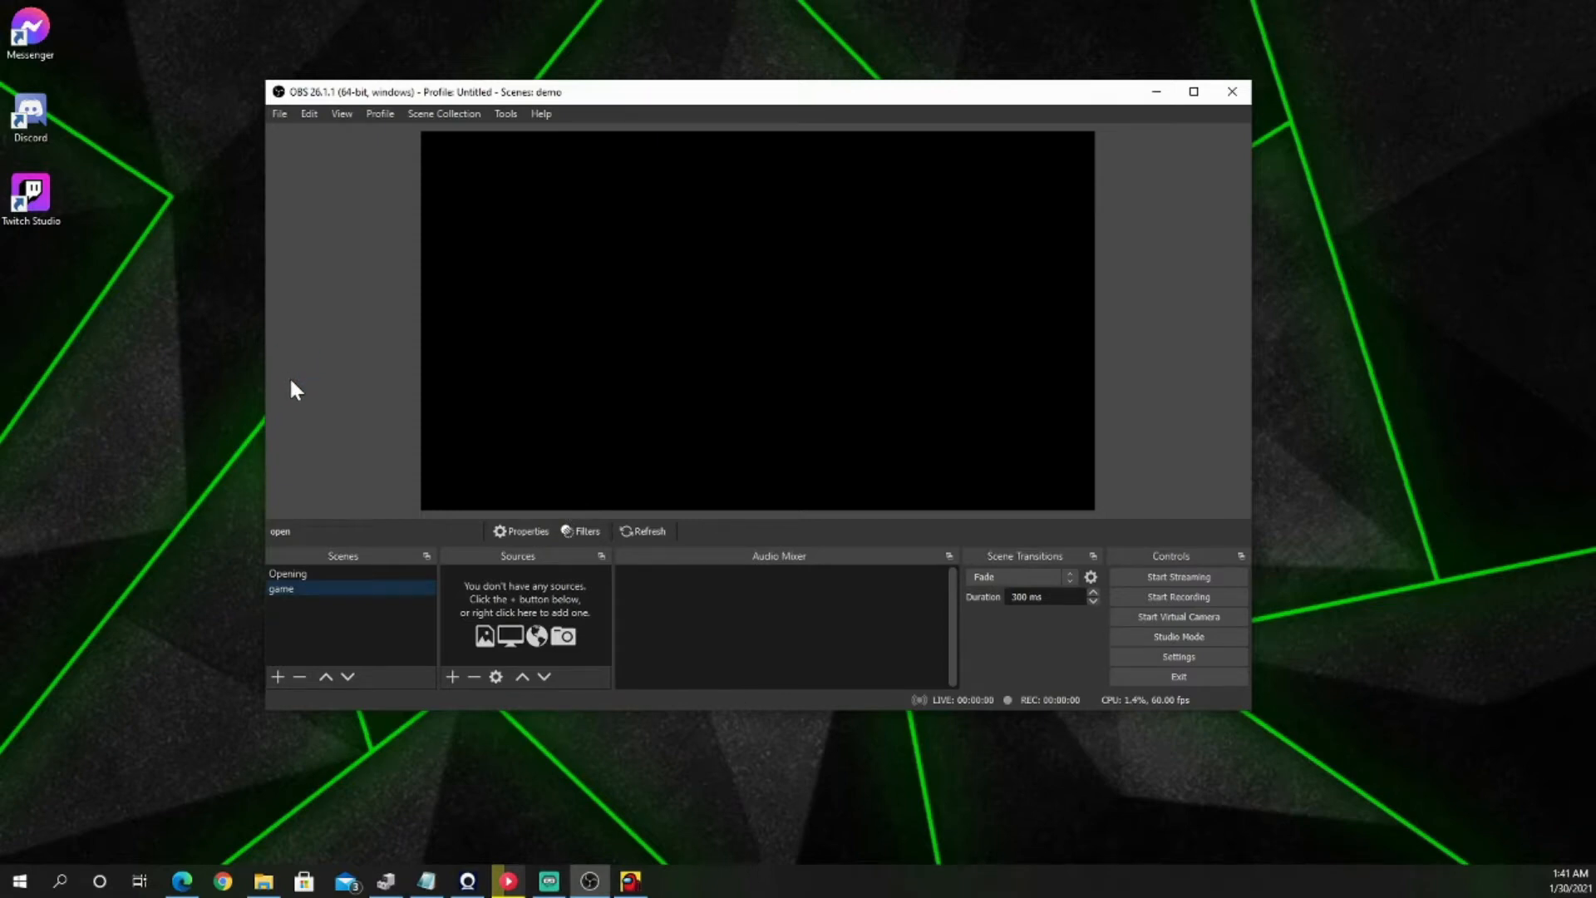
{"action": "left_click", "coordinate": [452, 677]}
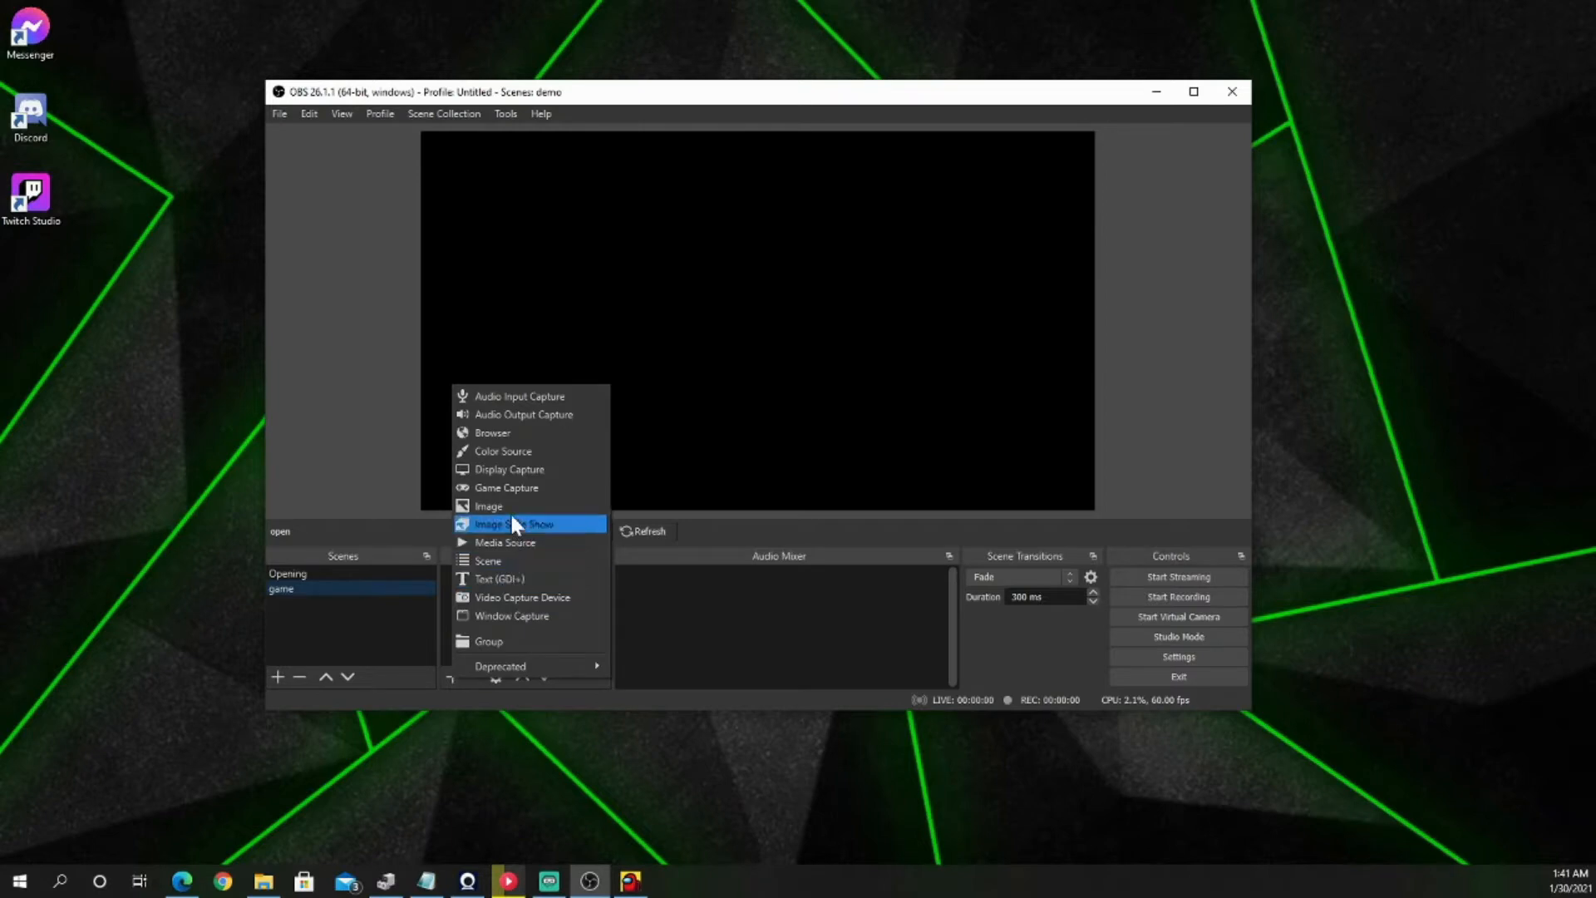
{"action": "left_click", "coordinate": [511, 489]}
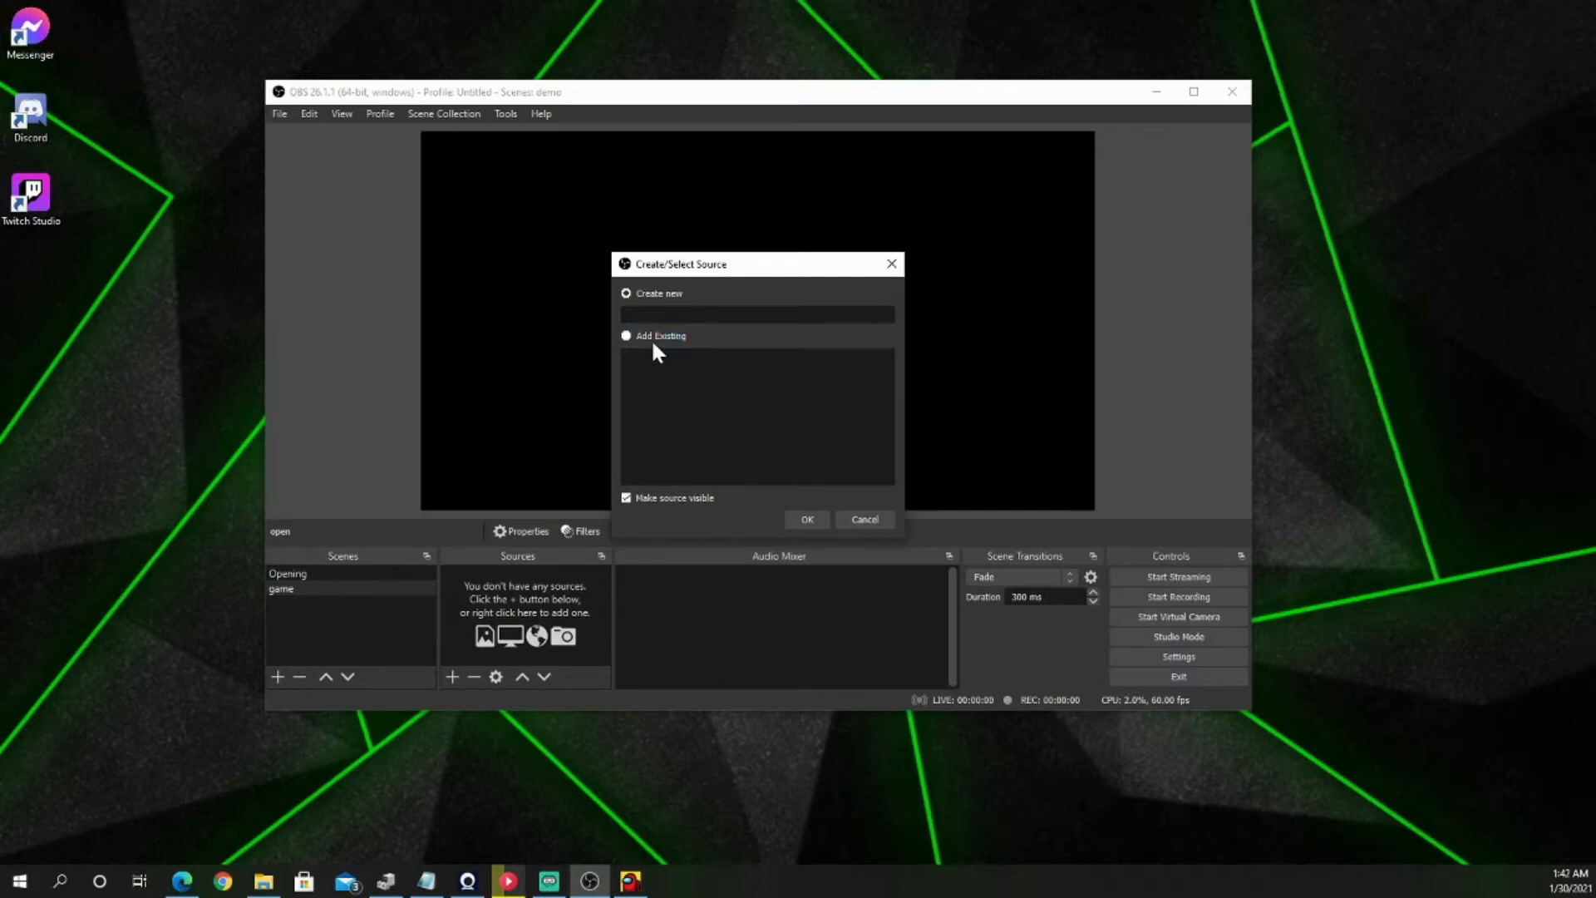
{"action": "type", "text": "game"}
{"action": "key", "text": "Return"}
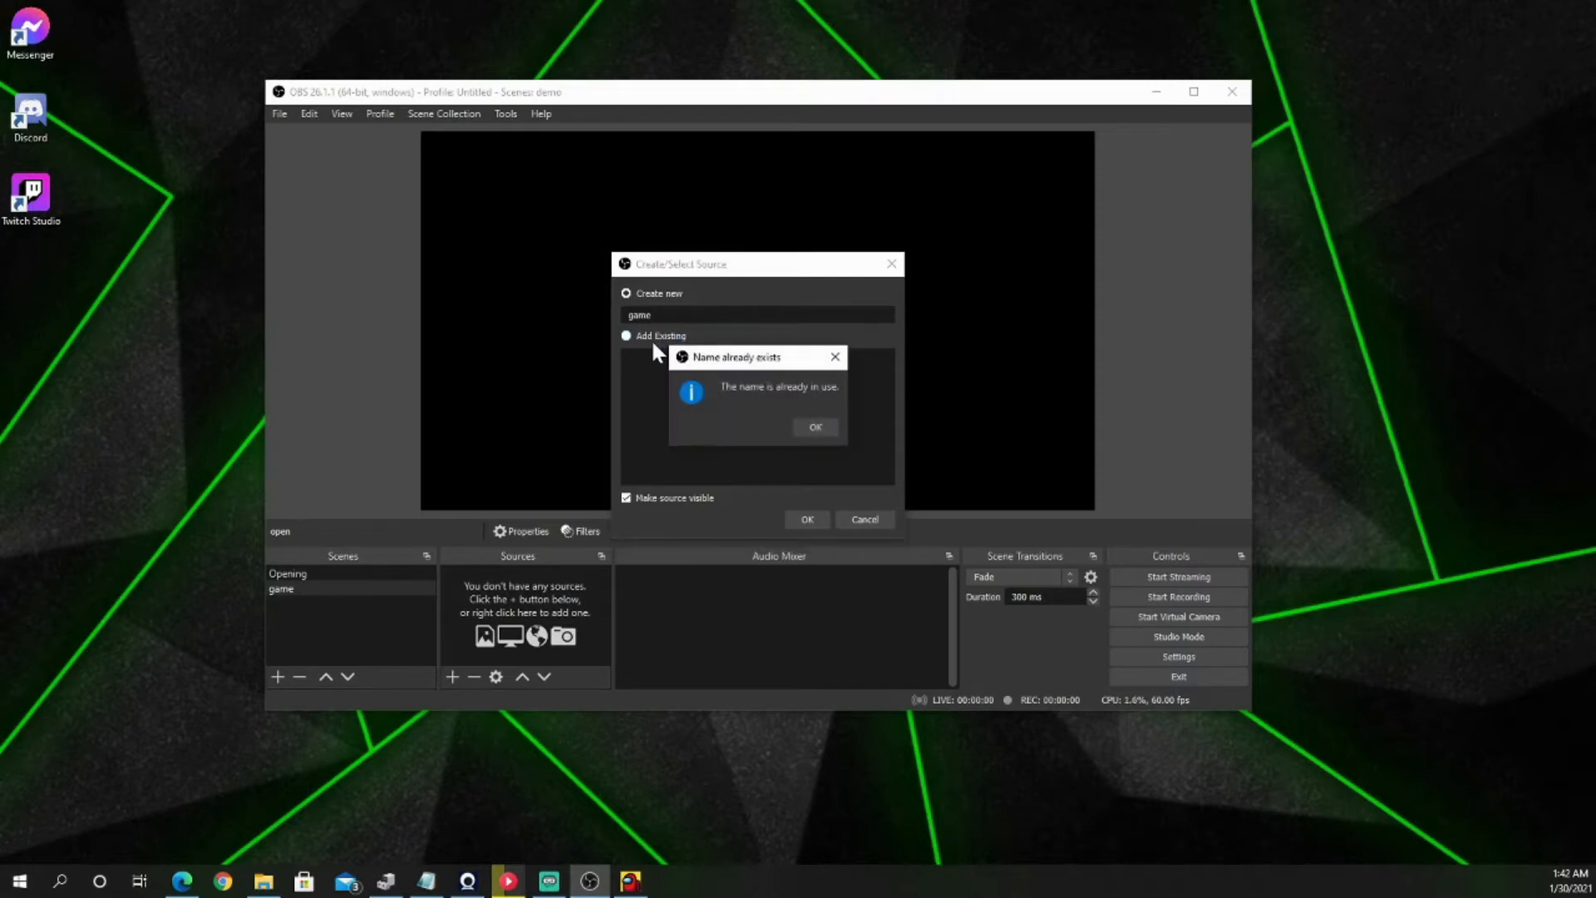
{"action": "key", "text": "Return"}
{"action": "type", "text": "plau"}
{"action": "key", "text": "BackSpace"}
{"action": "type", "text": "y"}
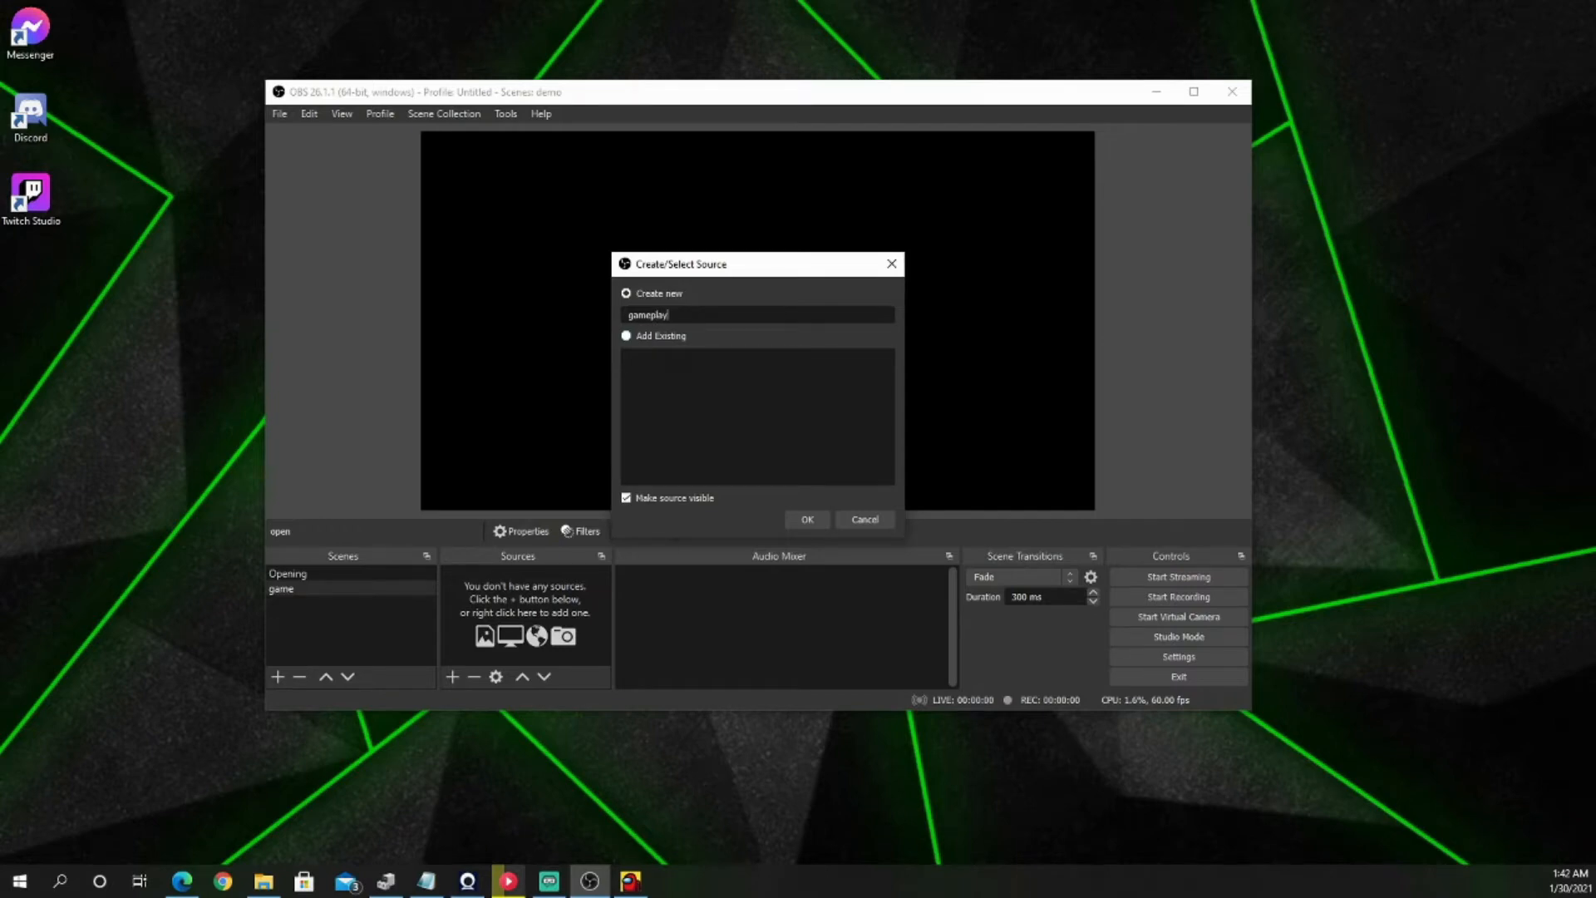
{"action": "key", "text": "Return"}
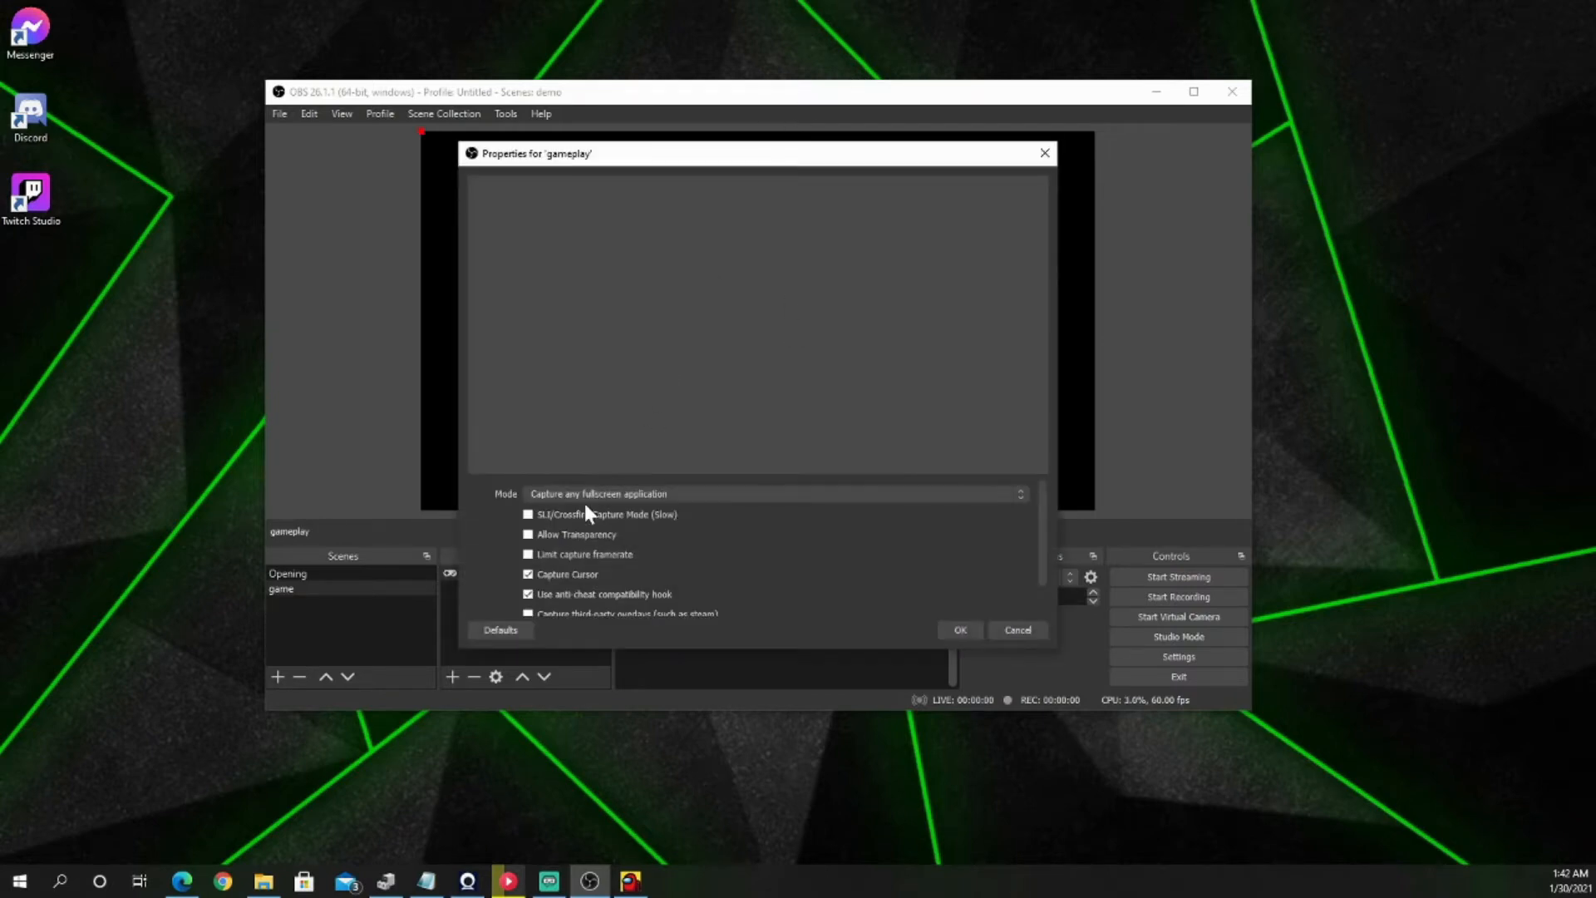
Step: Set the gameplay source to capture a specific window and choose "[Among Us.exe]: Among Us"
{"action": "left_click", "coordinate": [636, 492]}
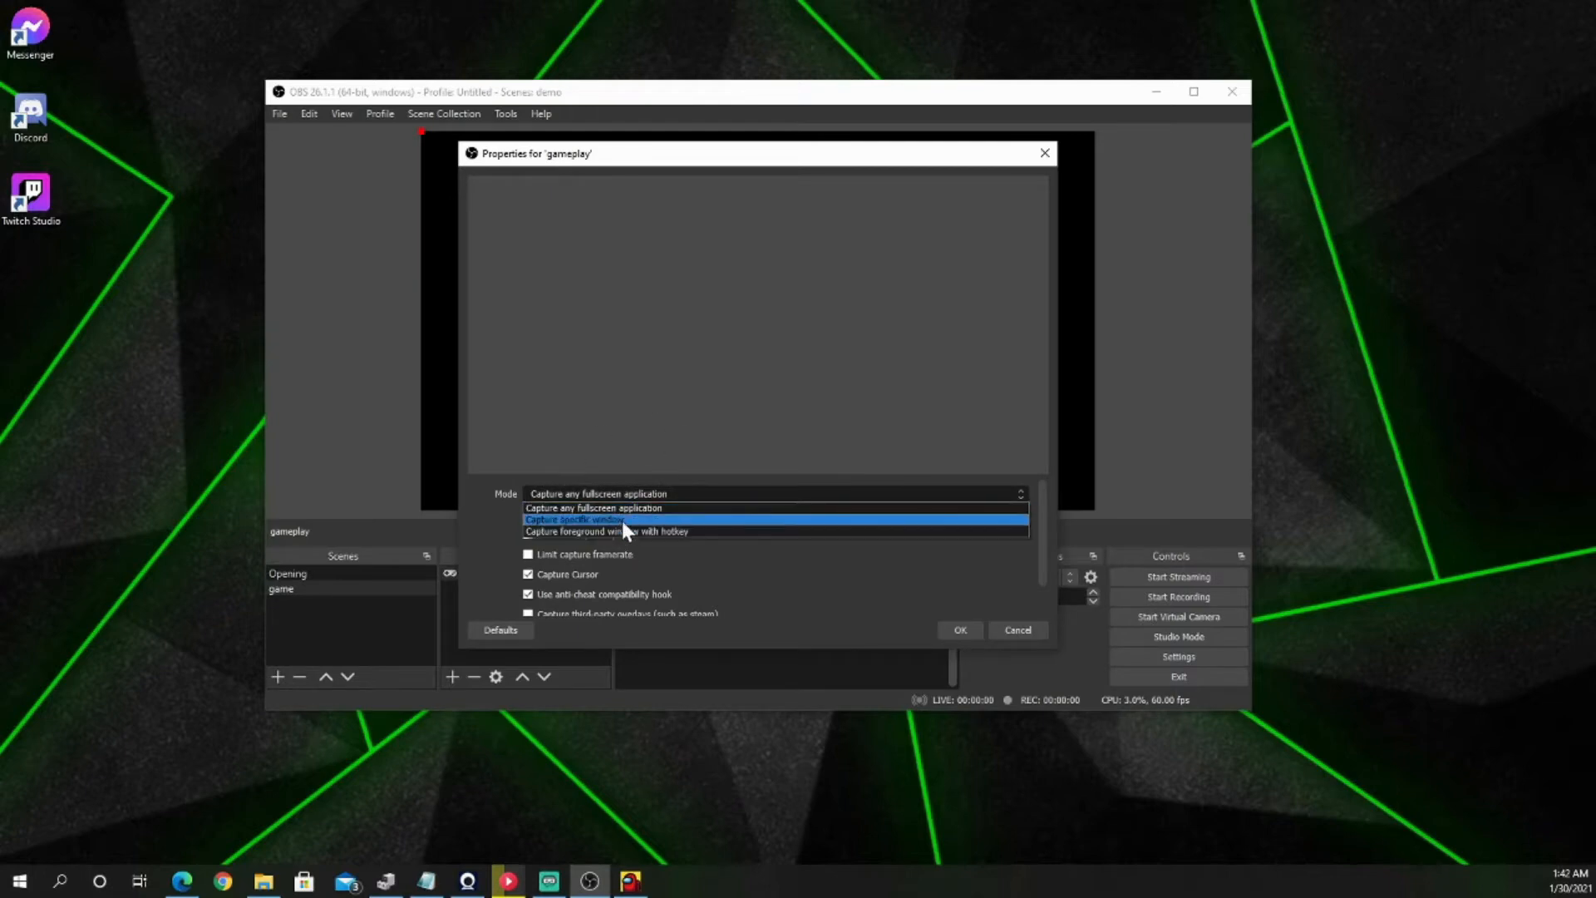
{"action": "left_click", "coordinate": [617, 519]}
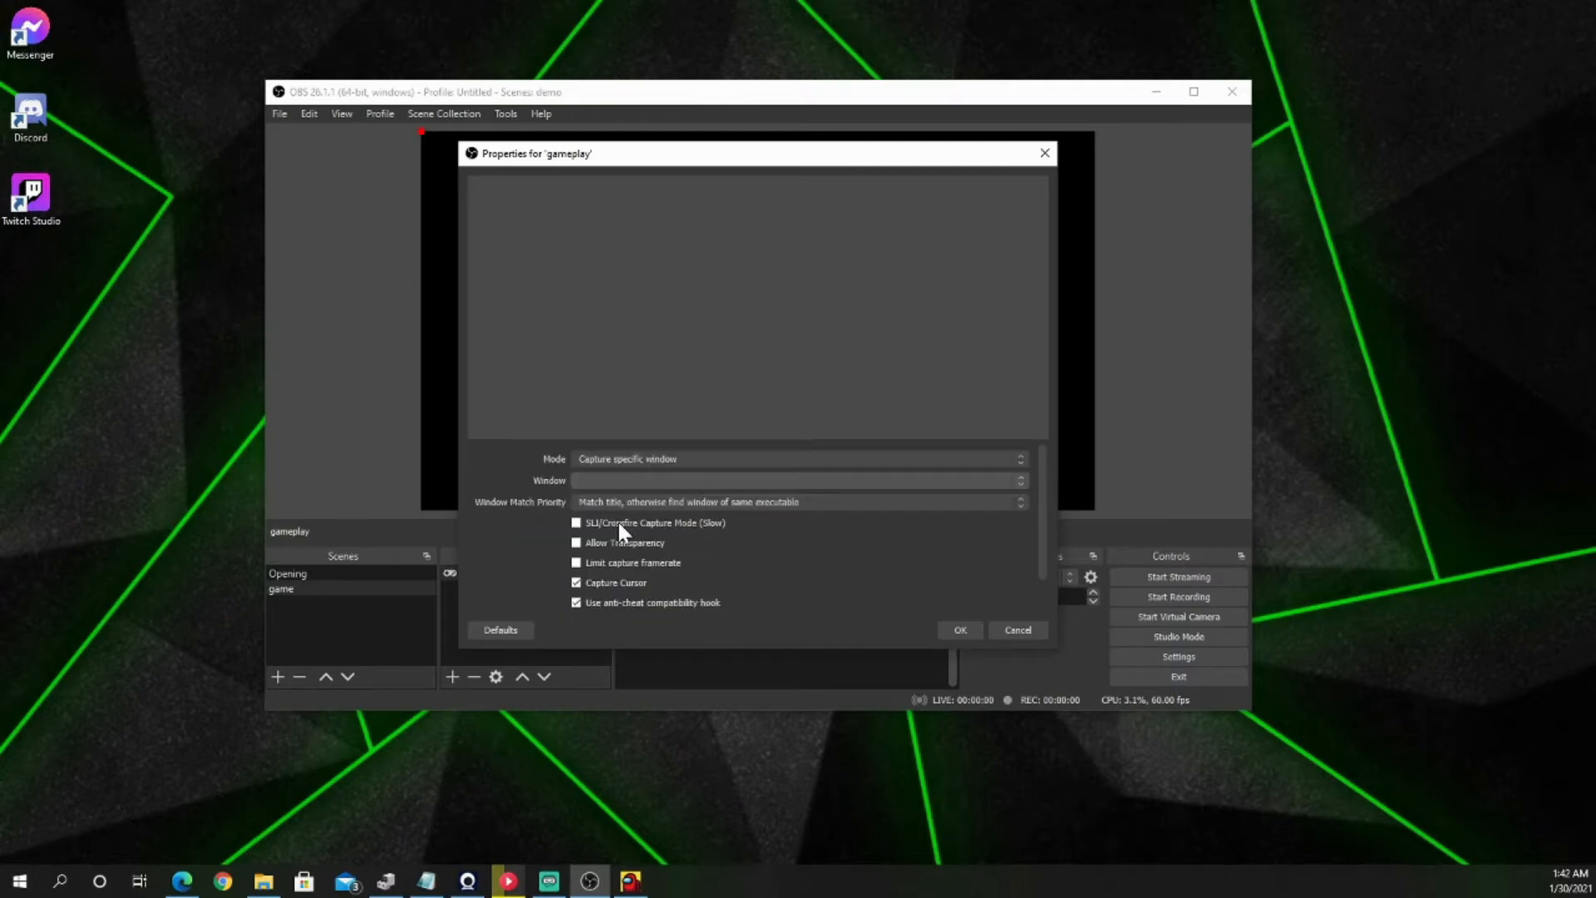
{"action": "left_click", "coordinate": [645, 482]}
{"action": "left_click", "coordinate": [643, 498]}
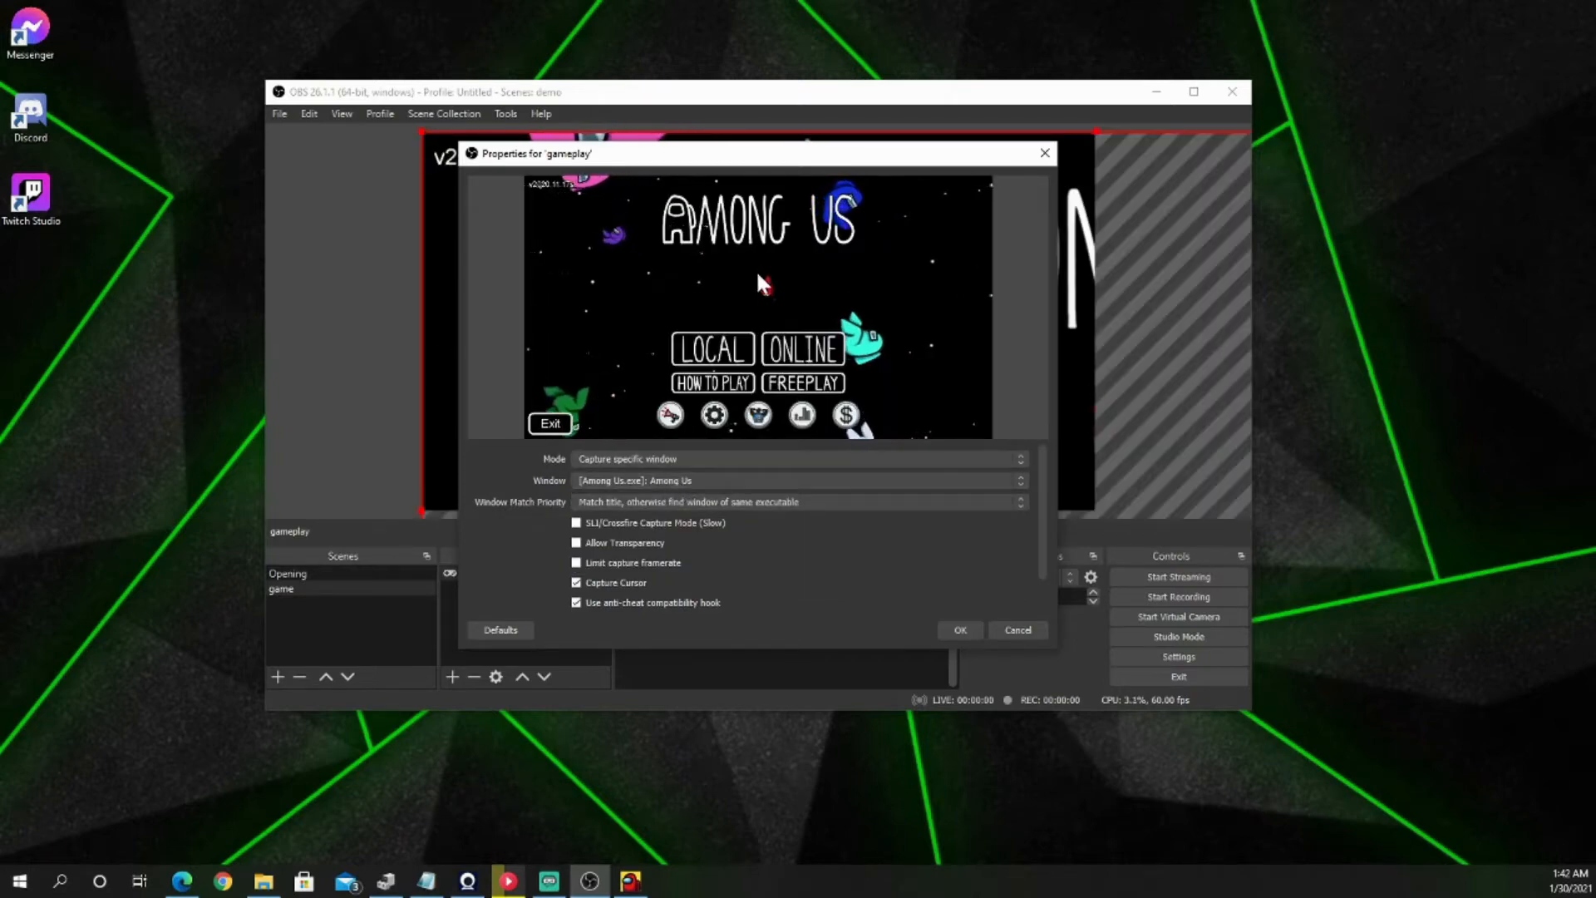
{"action": "left_click", "coordinate": [959, 630]}
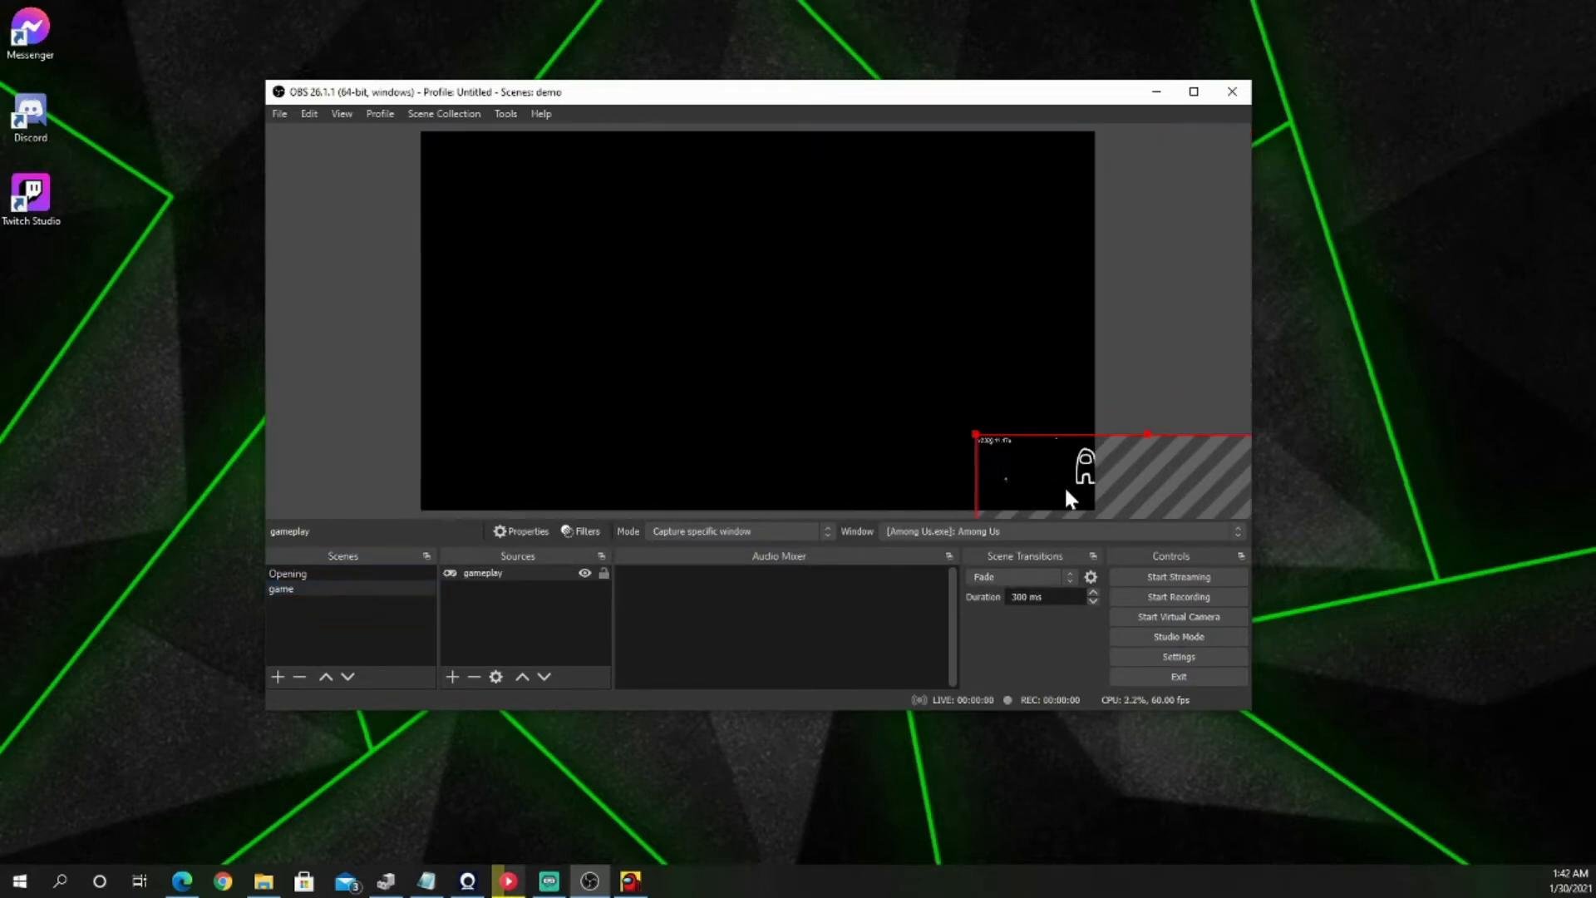
Step: Scale the gameplay capture in the preview so it fills the whole canvas, and deselect it
{"action": "left_click_drag", "start_coordinate": [1064, 487], "coordinate": [512, 189]}
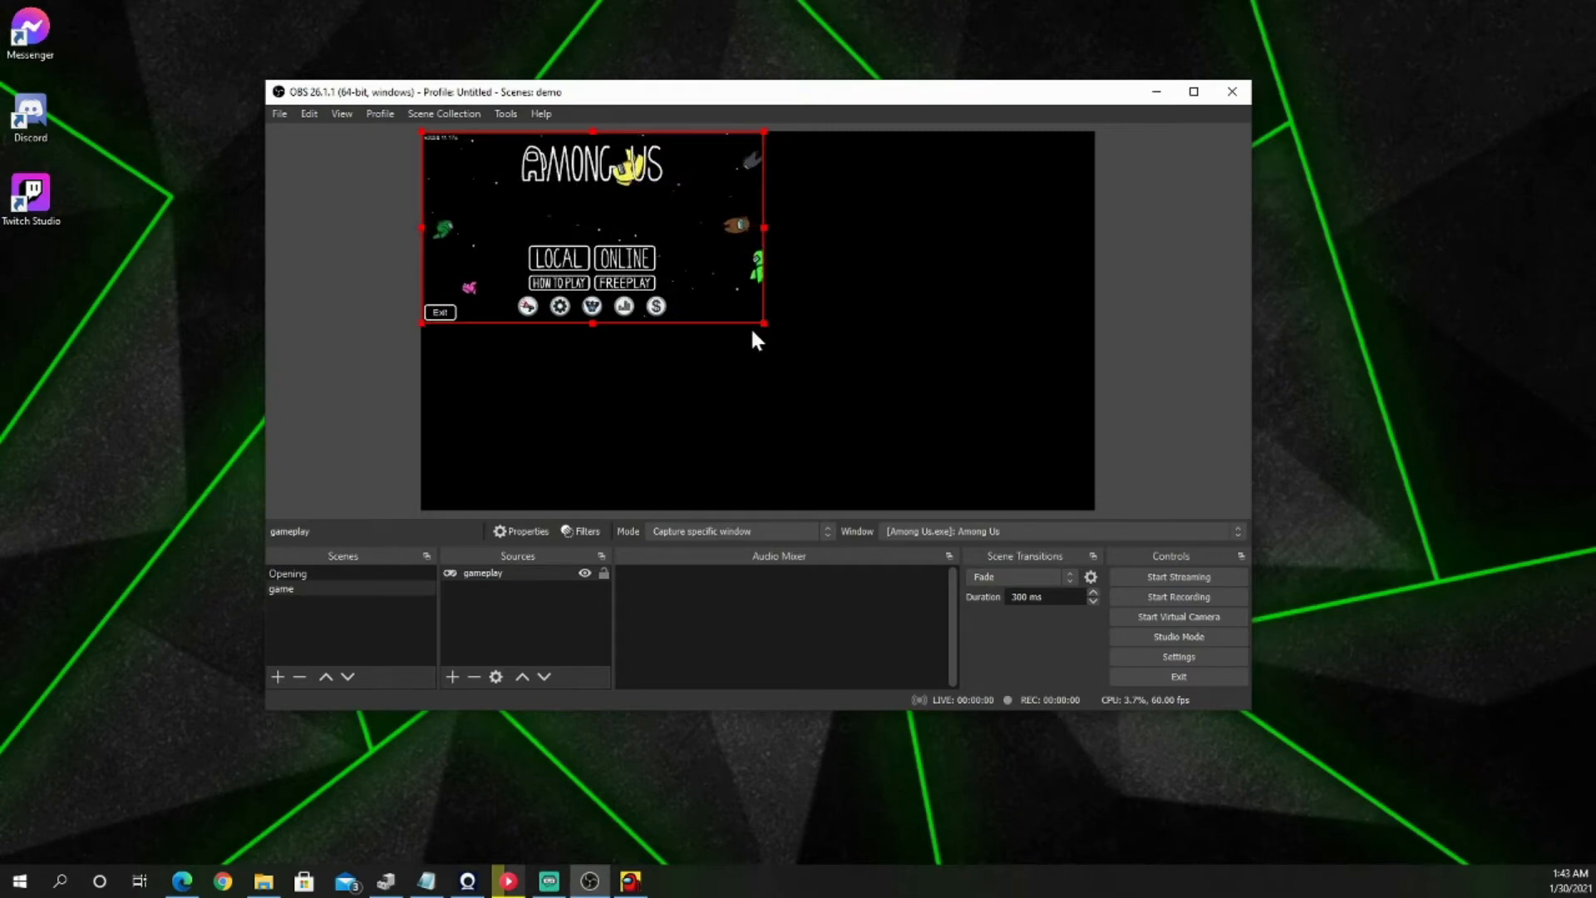
{"action": "left_click_drag", "start_coordinate": [762, 321], "coordinate": [1096, 509]}
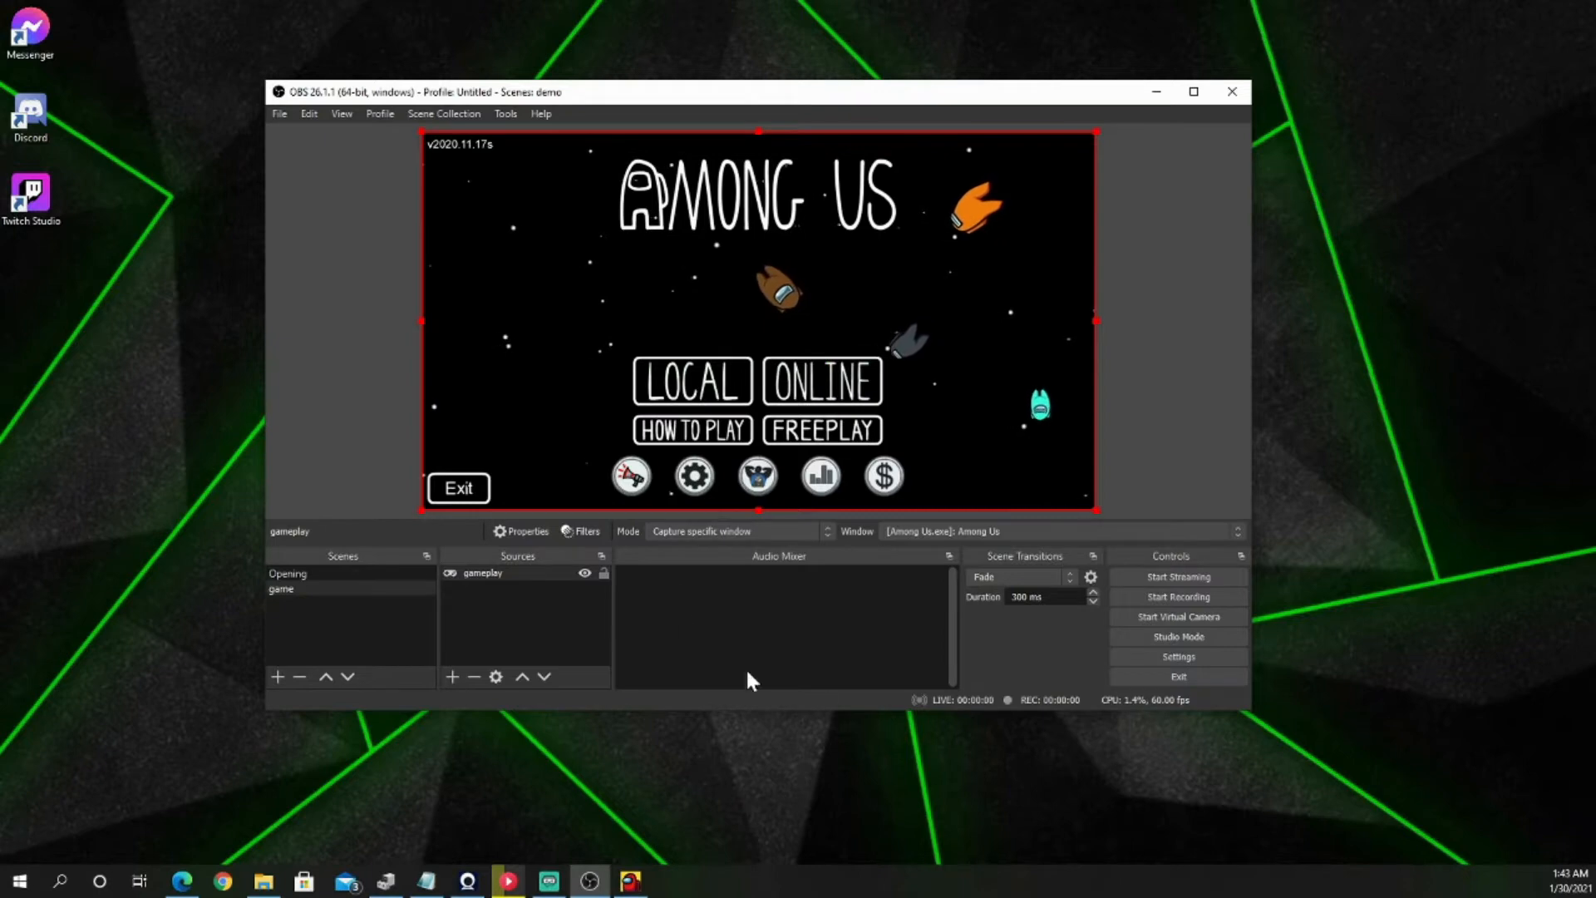
{"action": "left_click", "coordinate": [539, 623]}
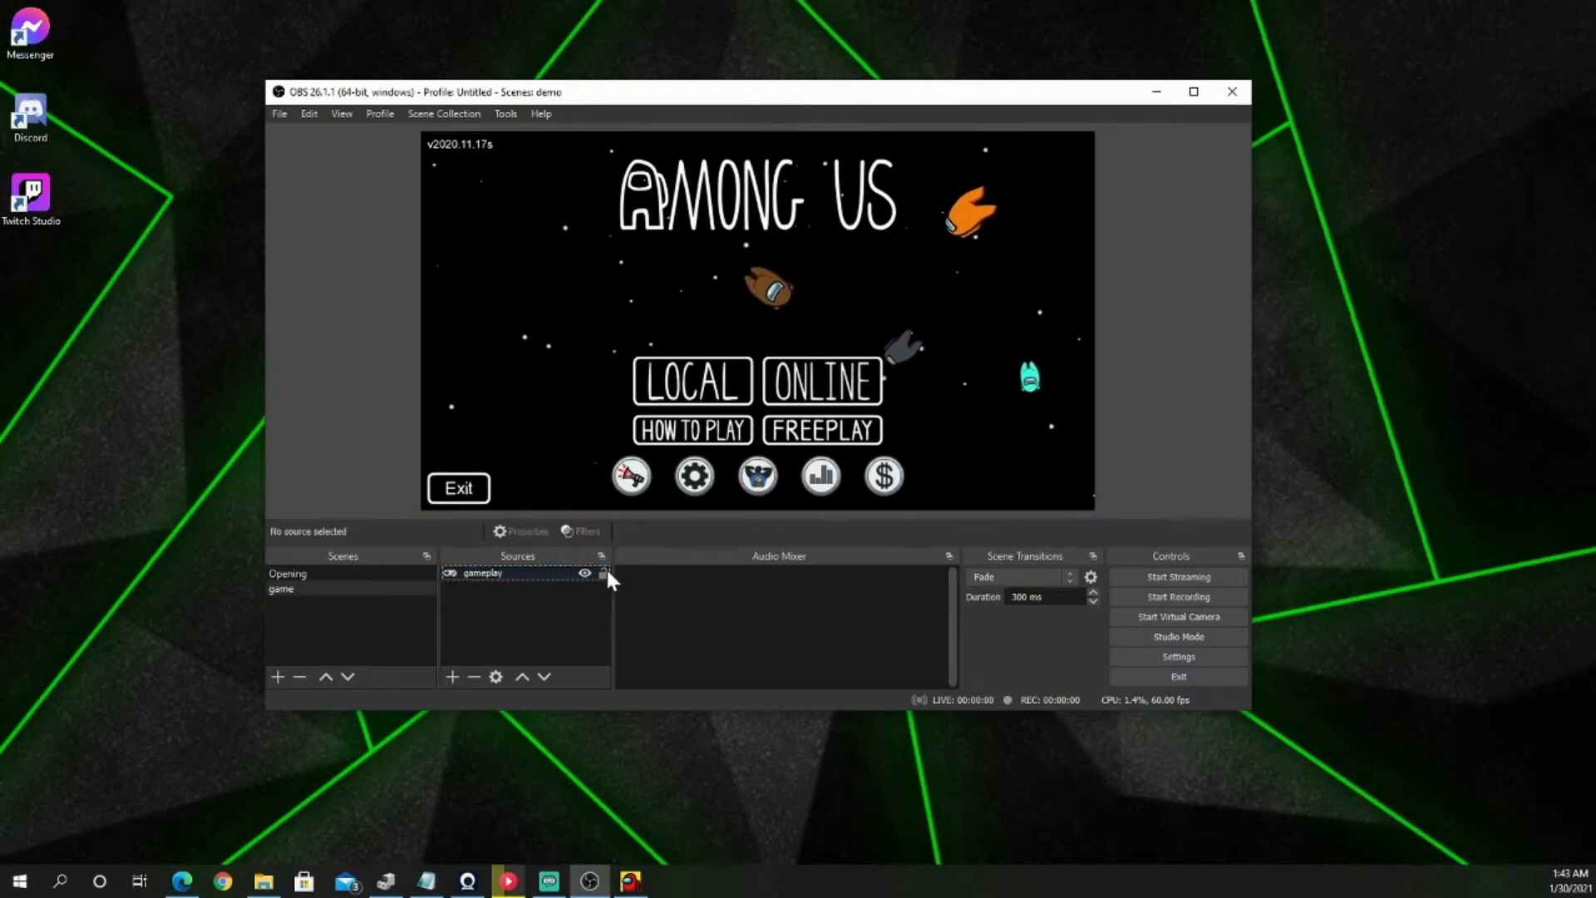
Step: Add a new Video Capture Device source named "webcam" to the game scene
{"action": "left_click", "coordinate": [451, 676]}
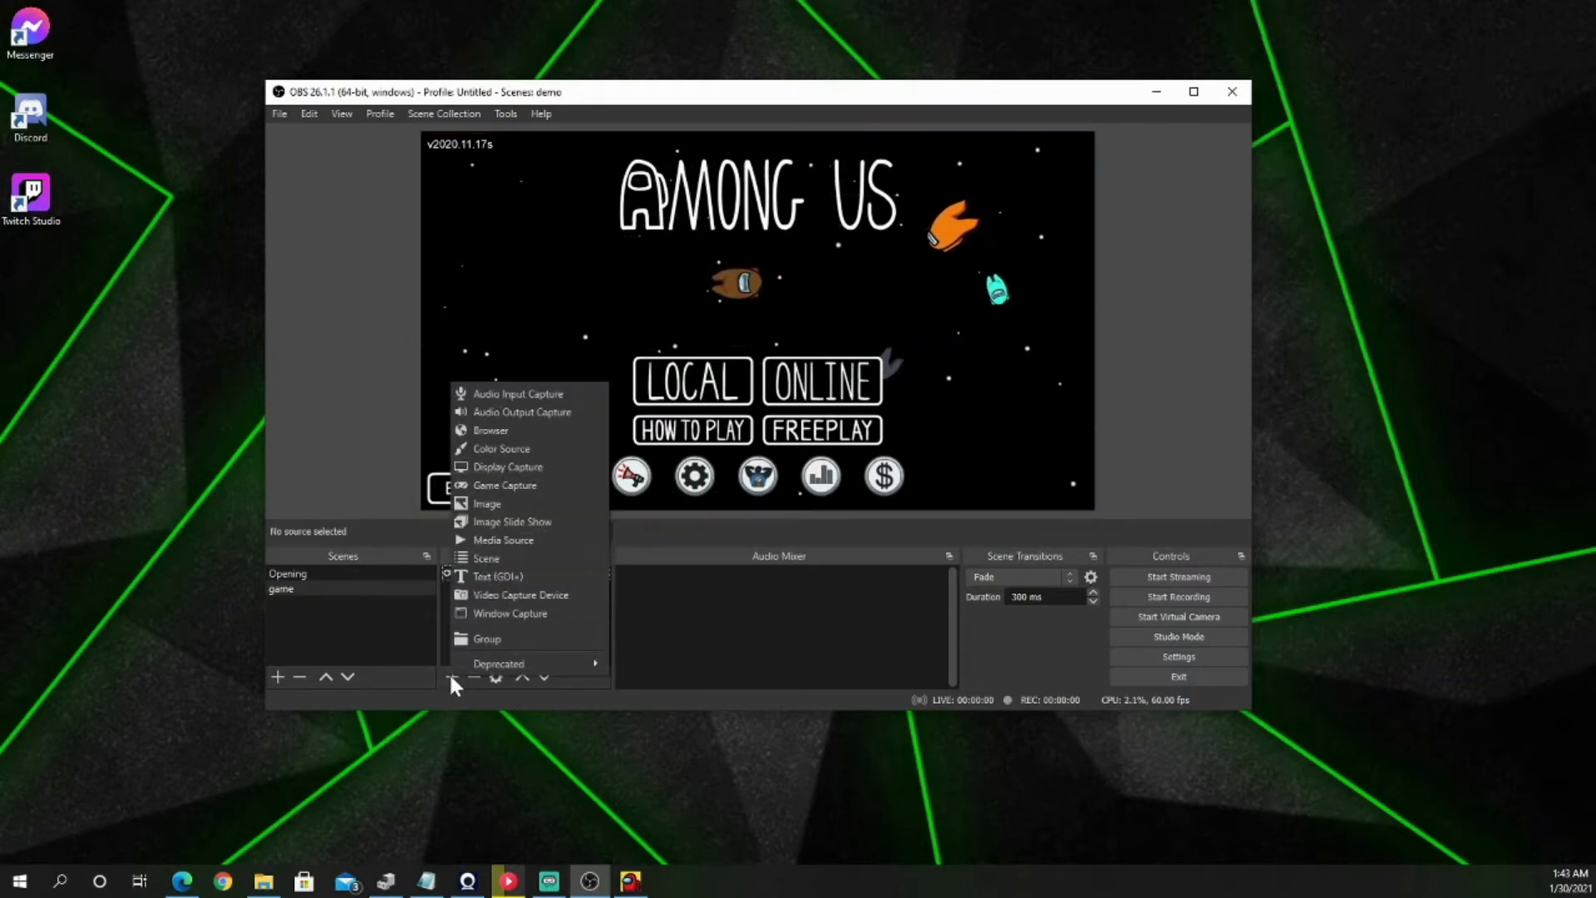
{"action": "left_click", "coordinate": [534, 592]}
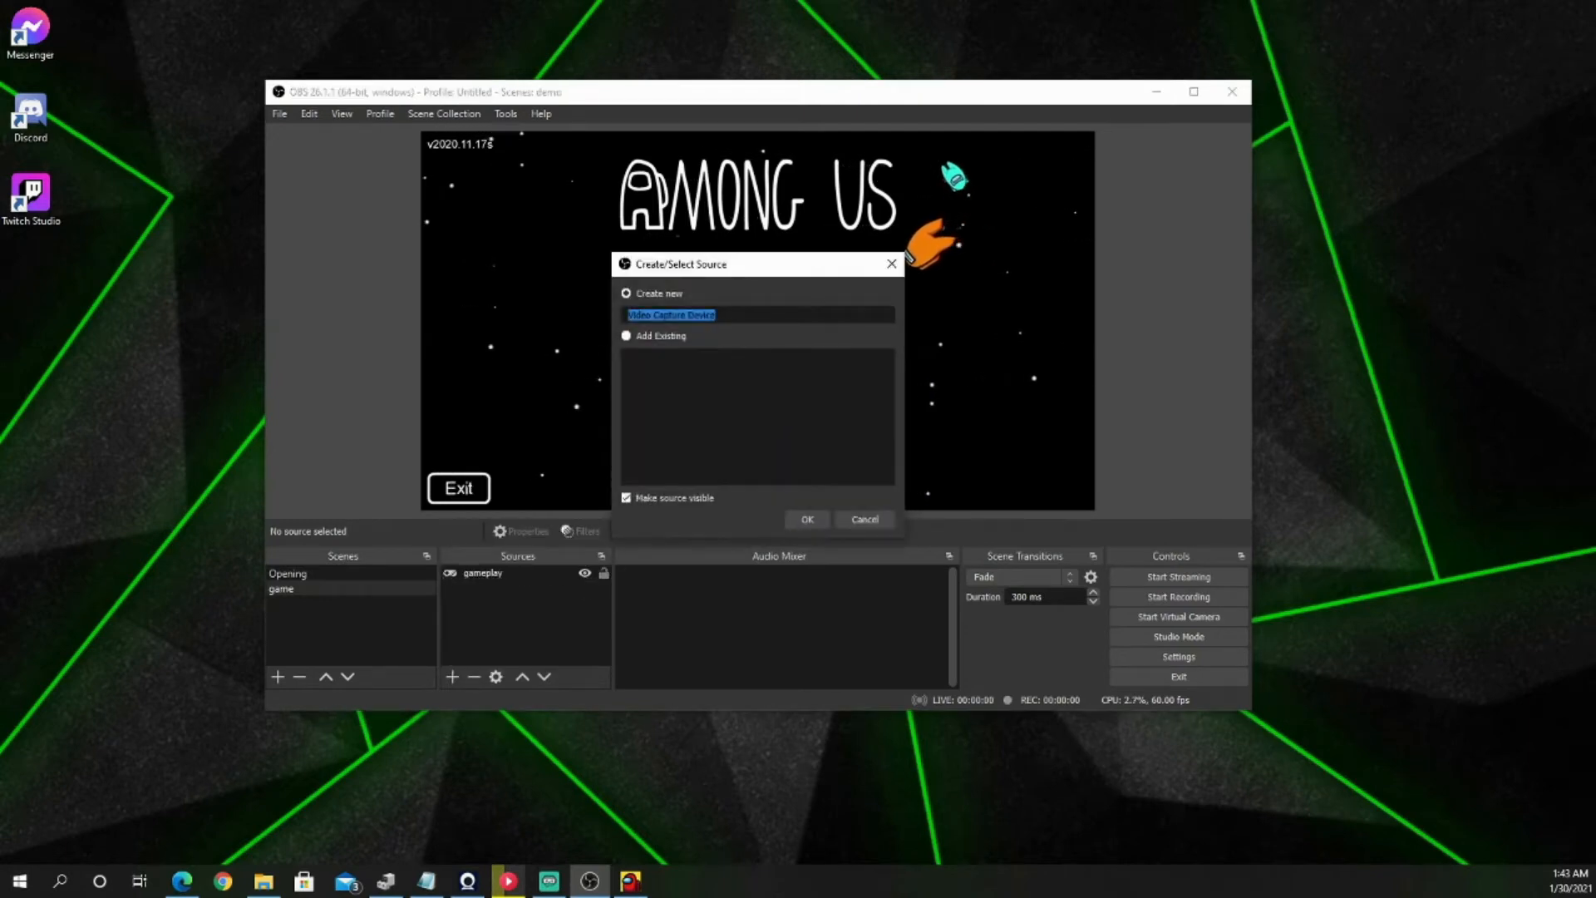
{"action": "type", "text": "webcam"}
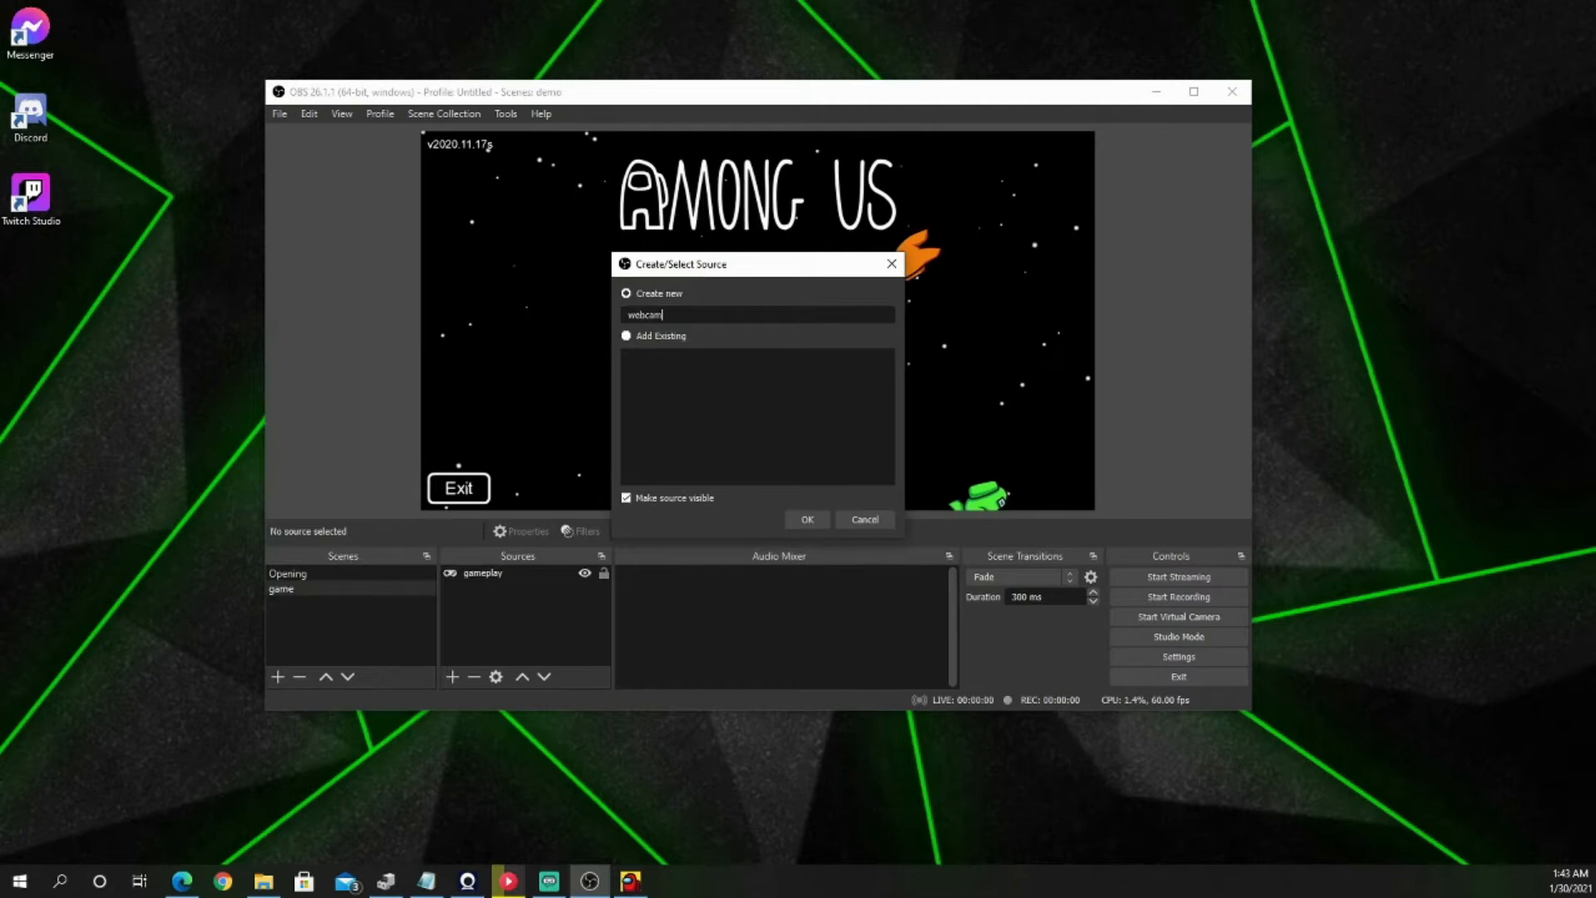
{"action": "key", "text": "Return"}
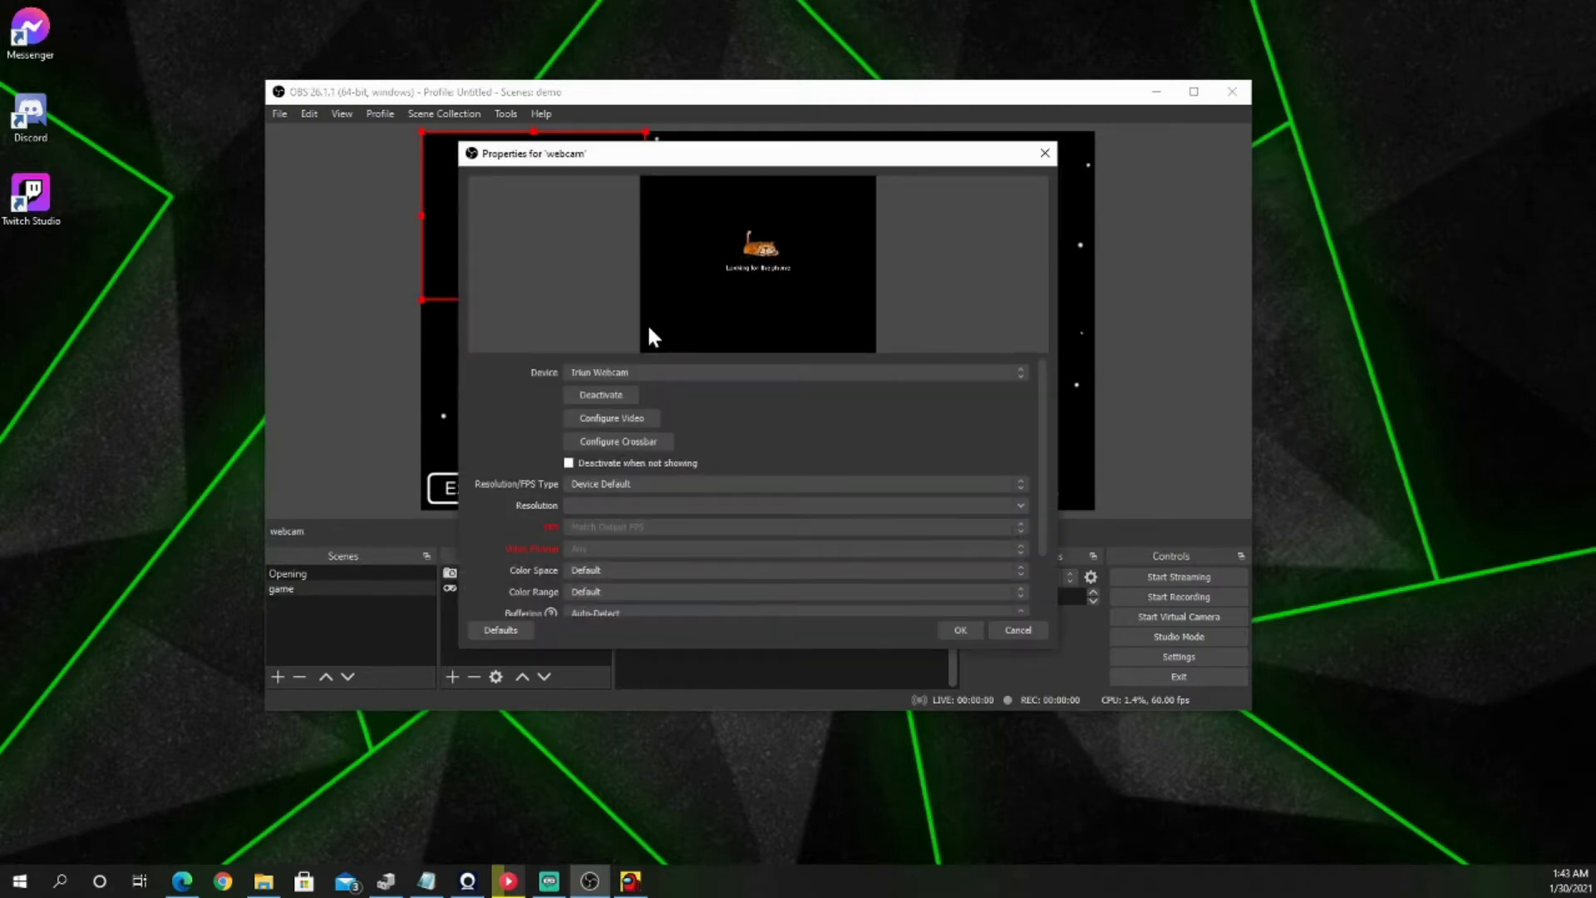
Step: Set the webcam source's device to Microsoft LifeCam HD-3000
{"action": "left_click", "coordinate": [643, 372]}
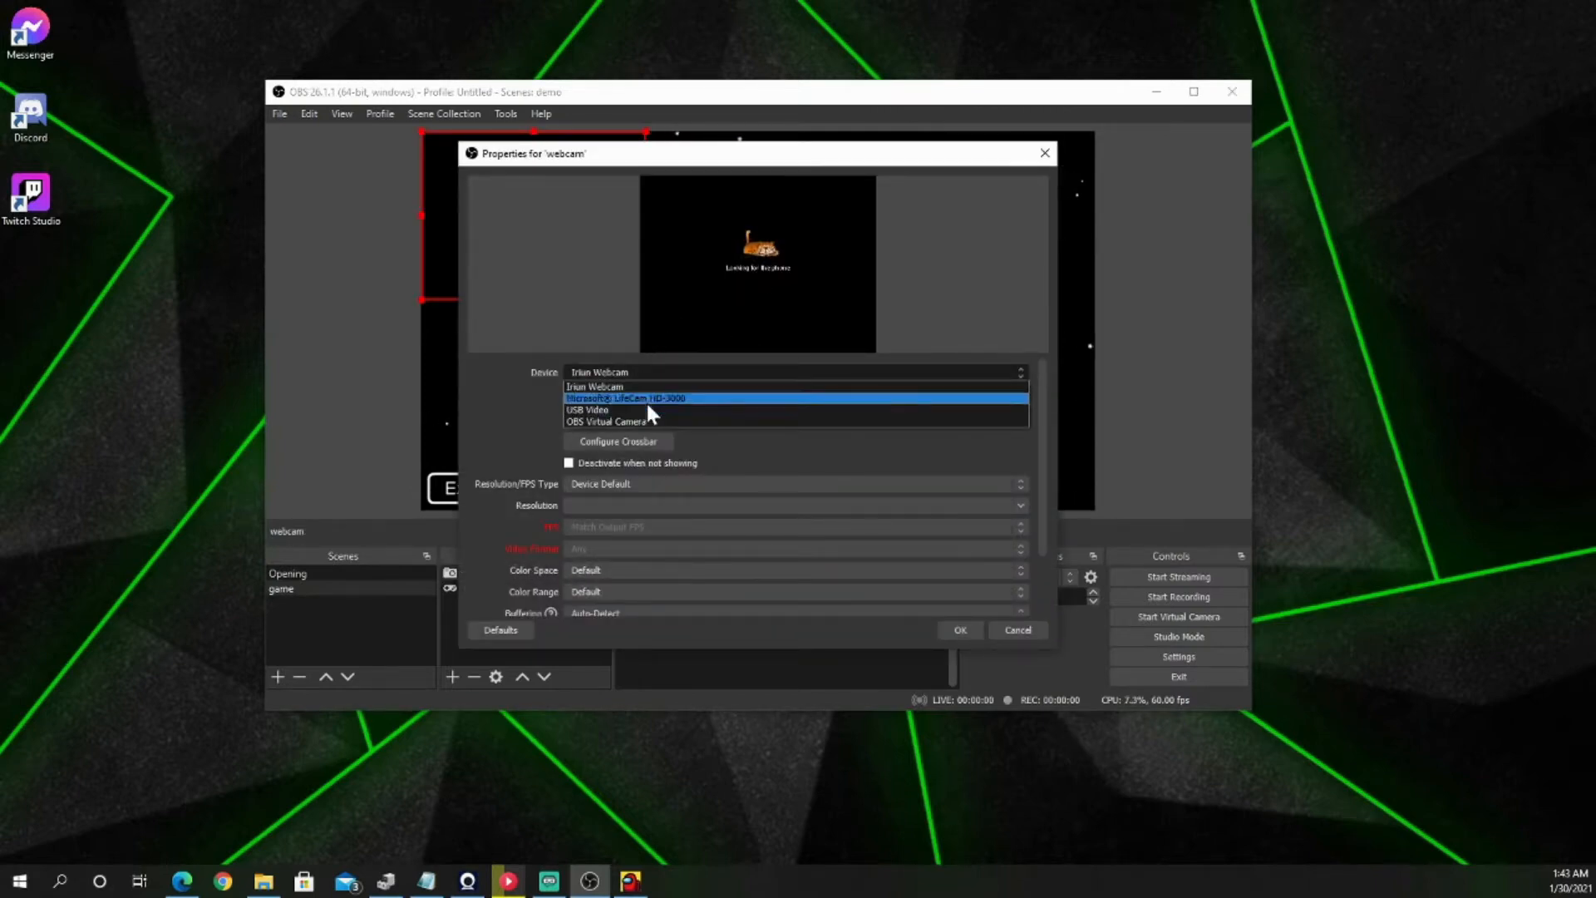
{"action": "left_click", "coordinate": [648, 396]}
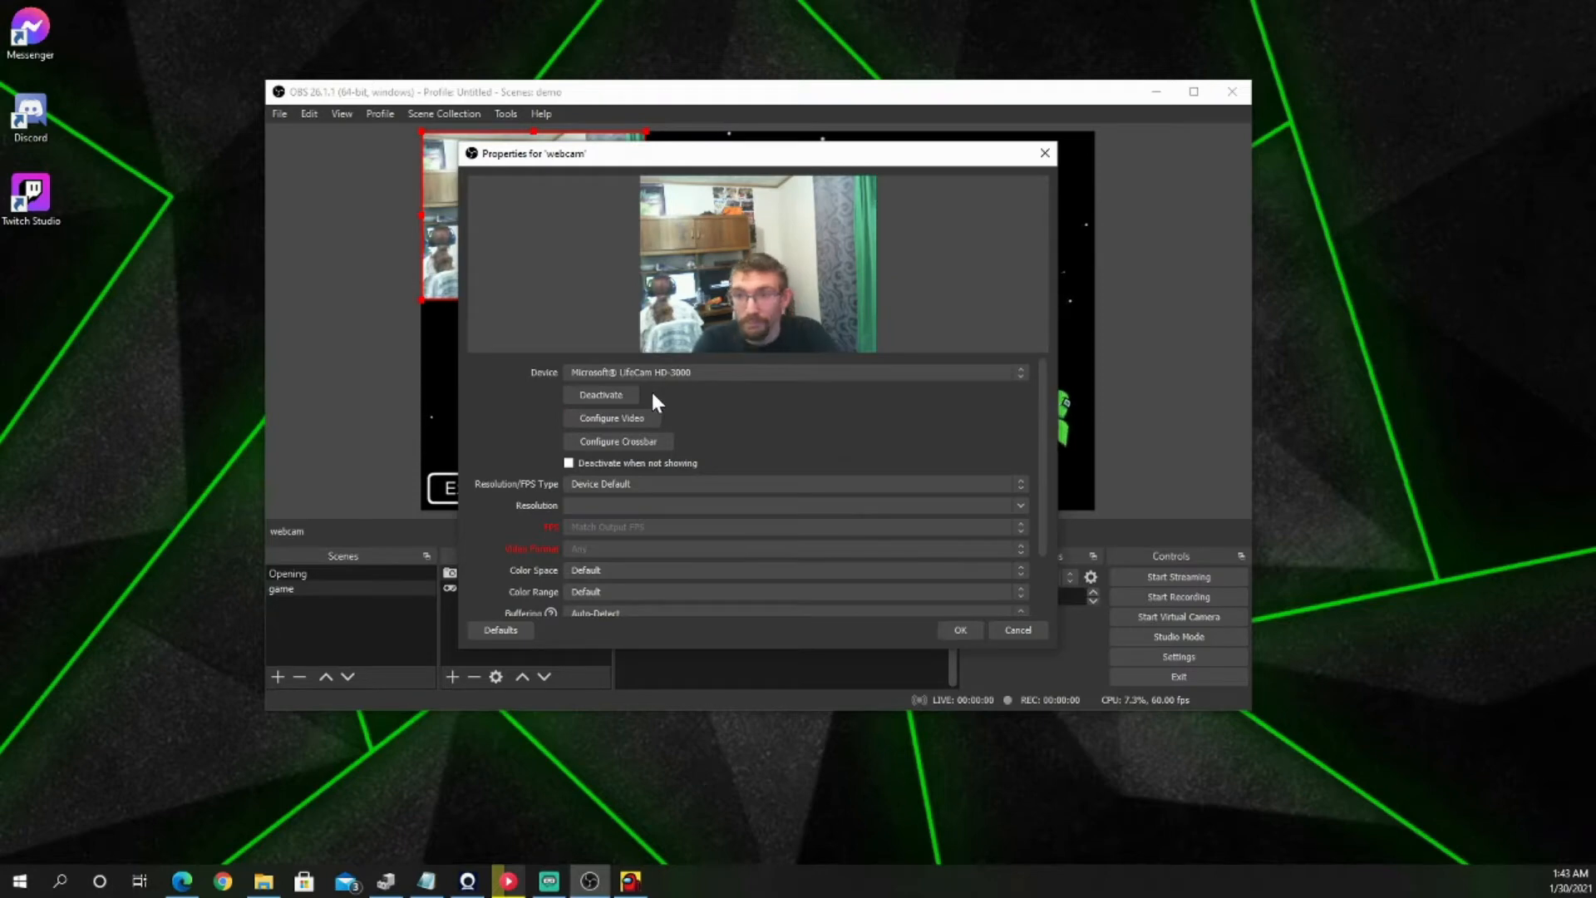
{"action": "left_click", "coordinate": [964, 629]}
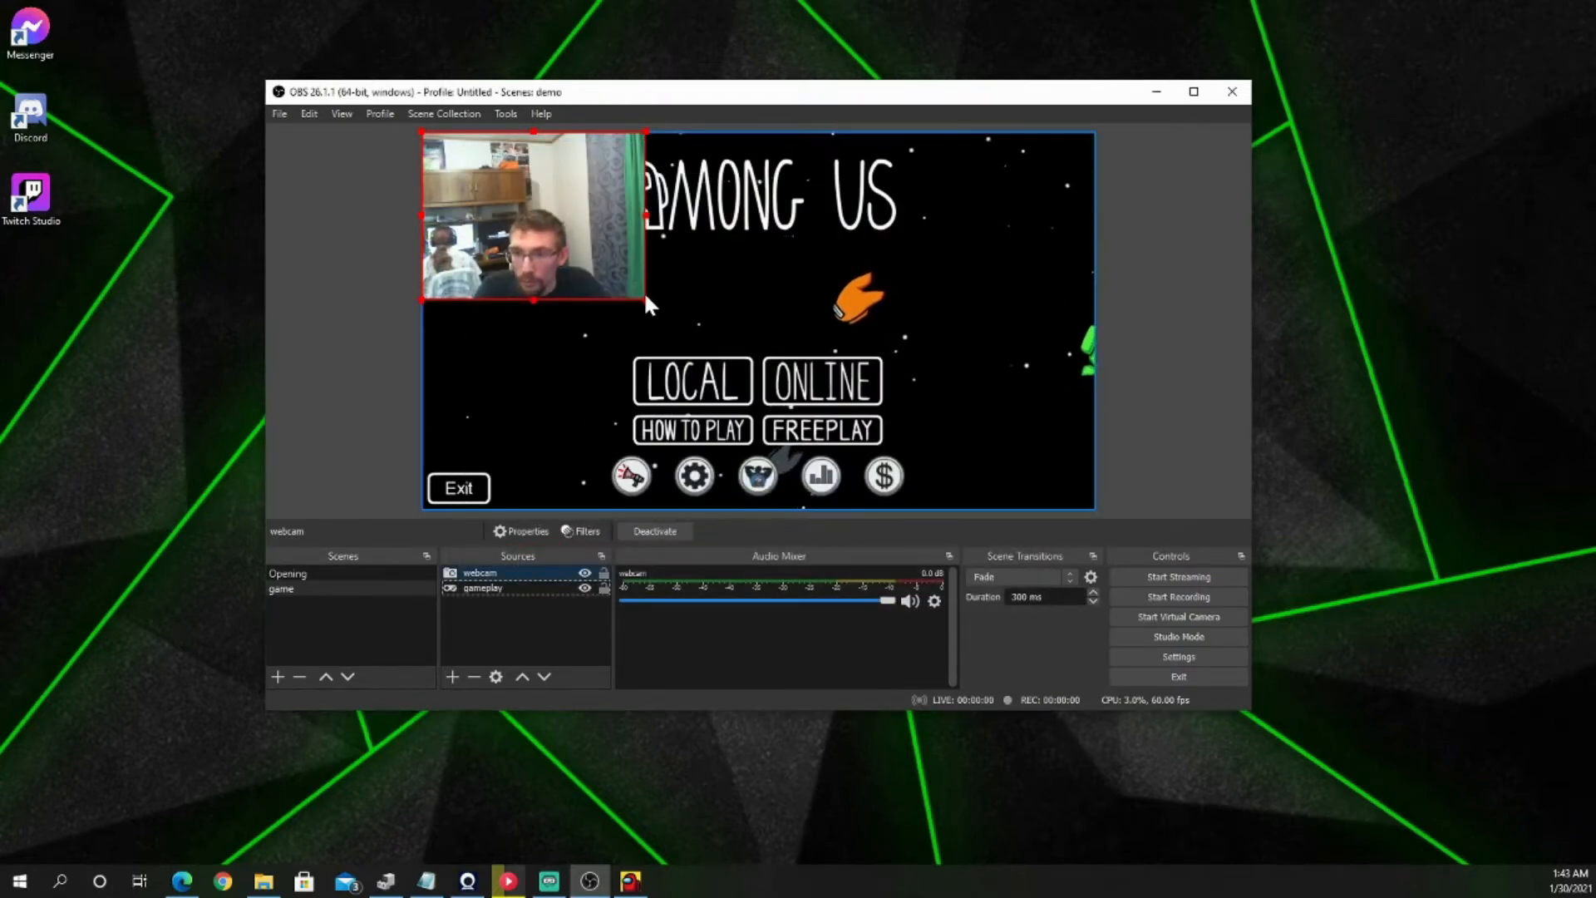
Step: Shrink the webcam picture to about half its size and place it against the canvas's right edge, around mid-height
{"action": "left_click_drag", "start_coordinate": [644, 296], "coordinate": [509, 221]}
{"action": "left_click_drag", "start_coordinate": [466, 157], "coordinate": [1023, 309]}
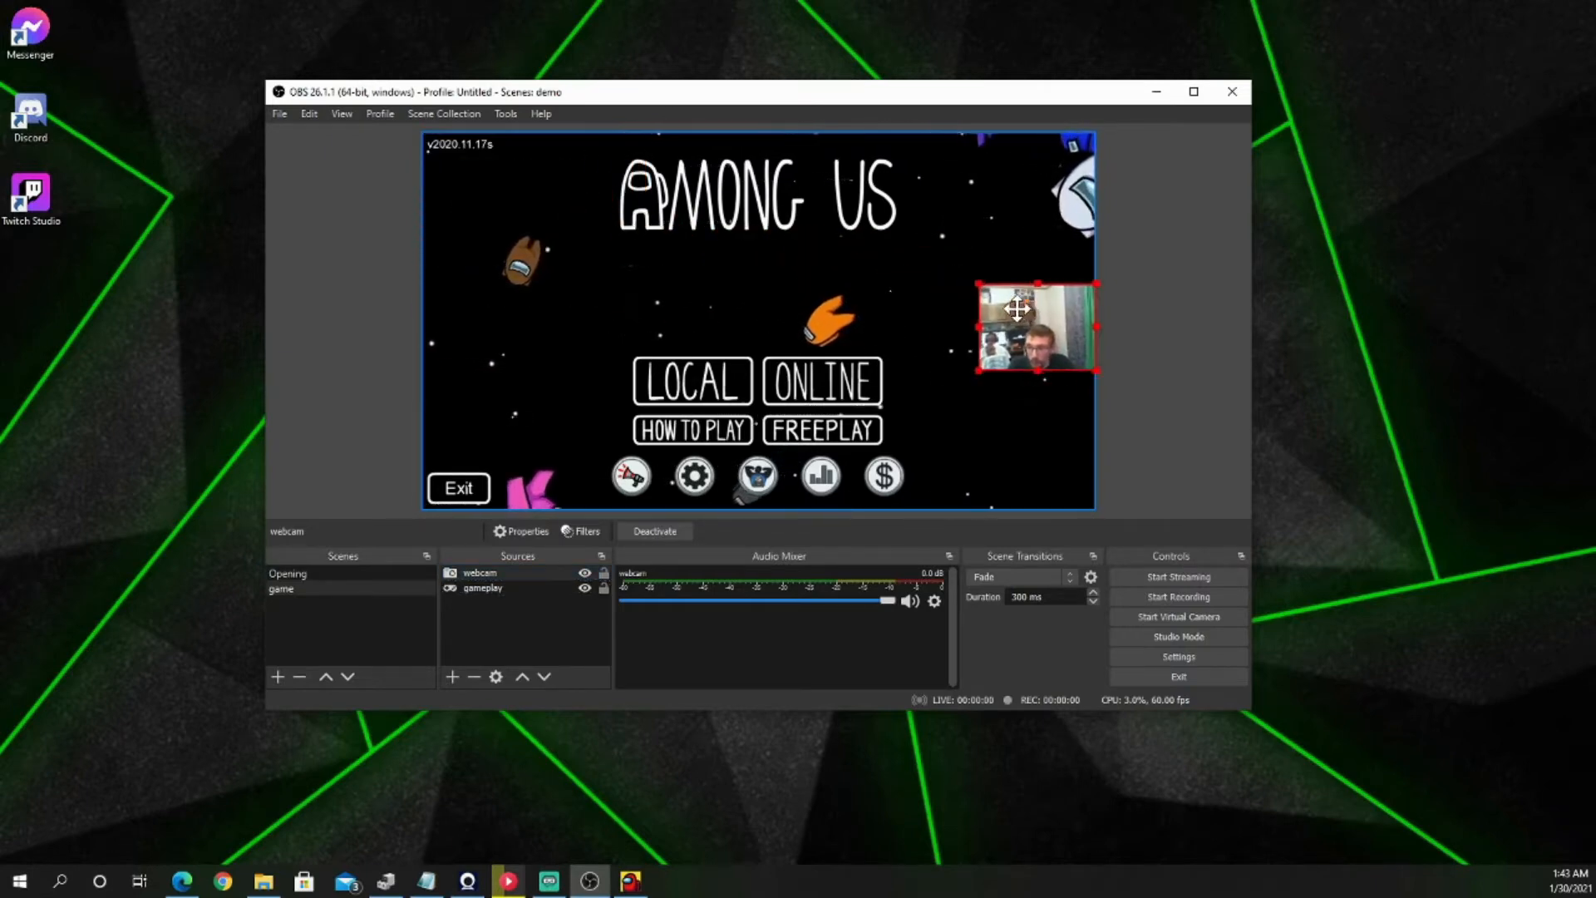
{"action": "left_click", "coordinate": [943, 397]}
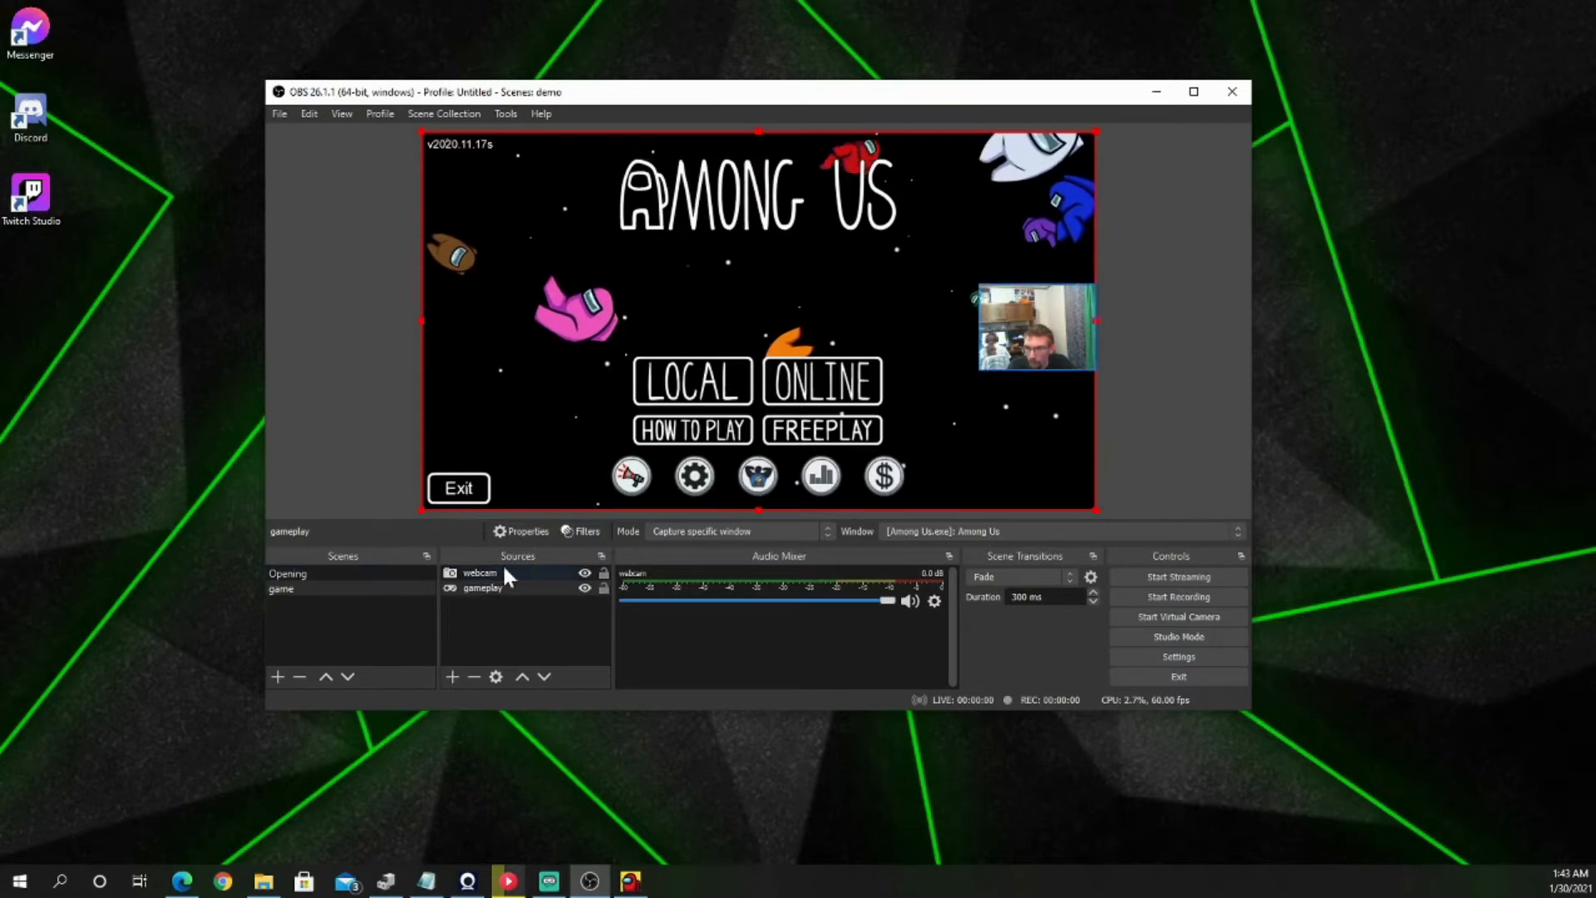
Step: Add a new Audio Input Capture source named "mic" to the game scene
{"action": "left_click", "coordinate": [453, 676]}
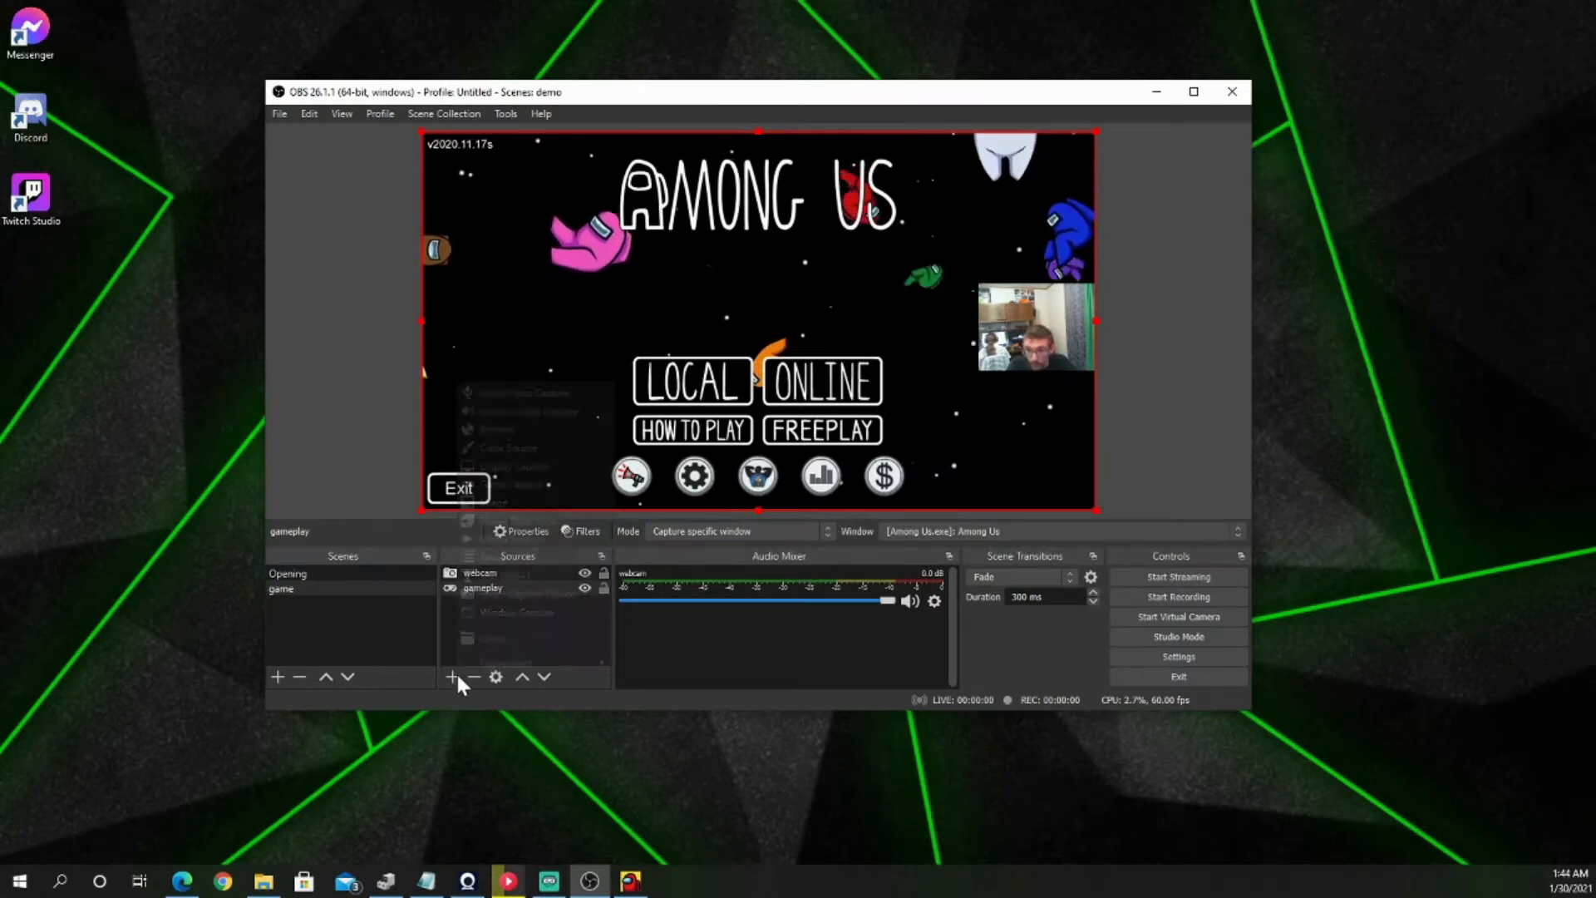
{"action": "left_click", "coordinate": [530, 395]}
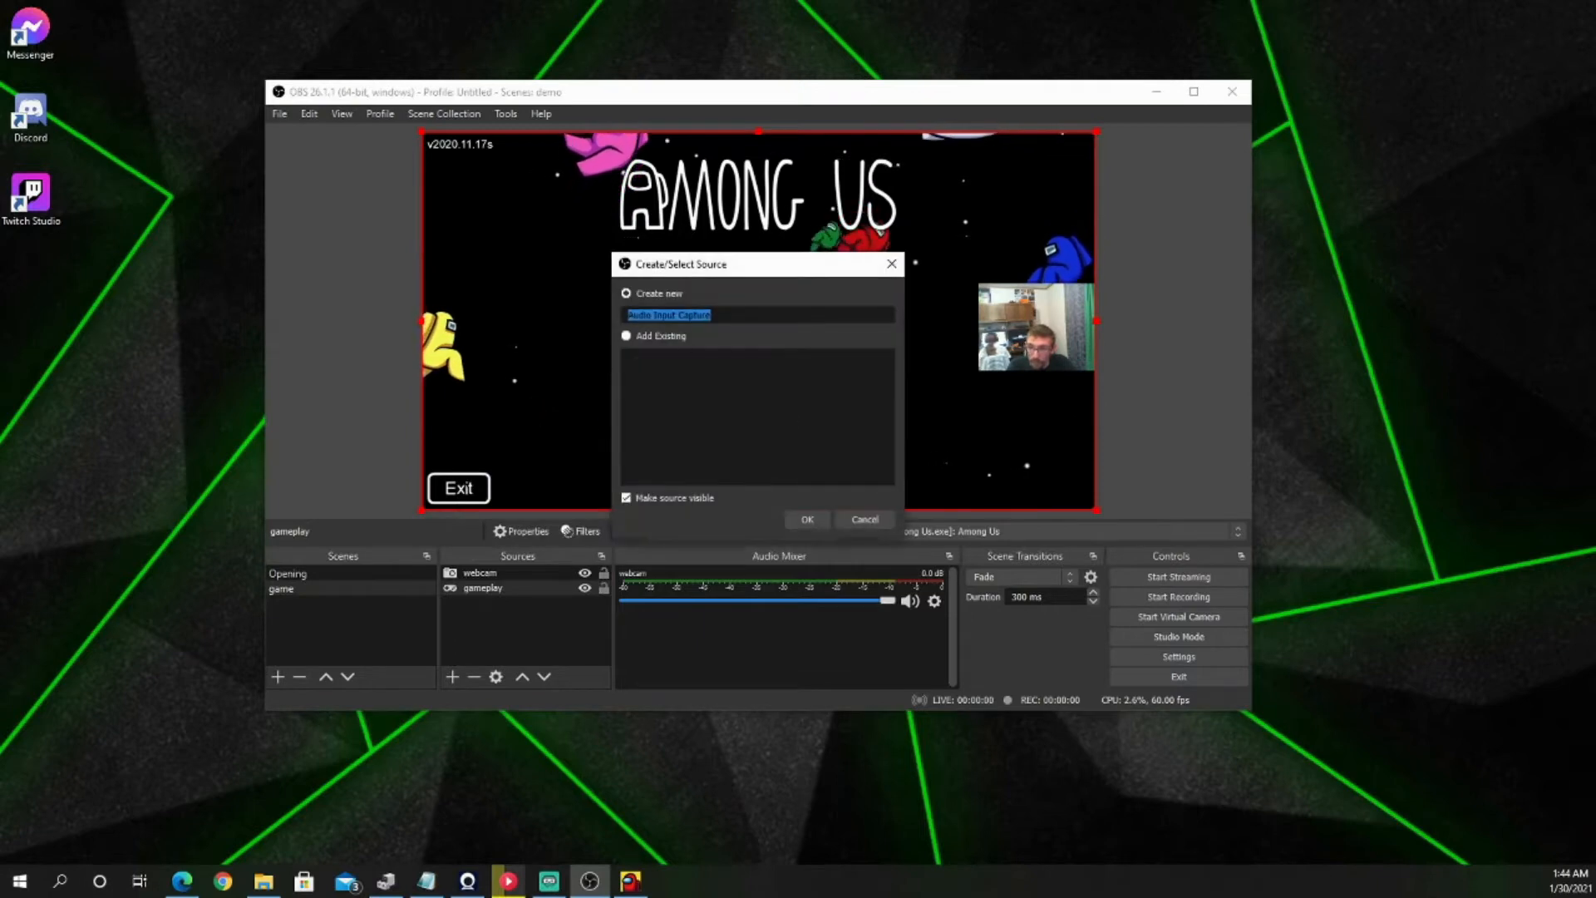
{"action": "type", "text": "mic"}
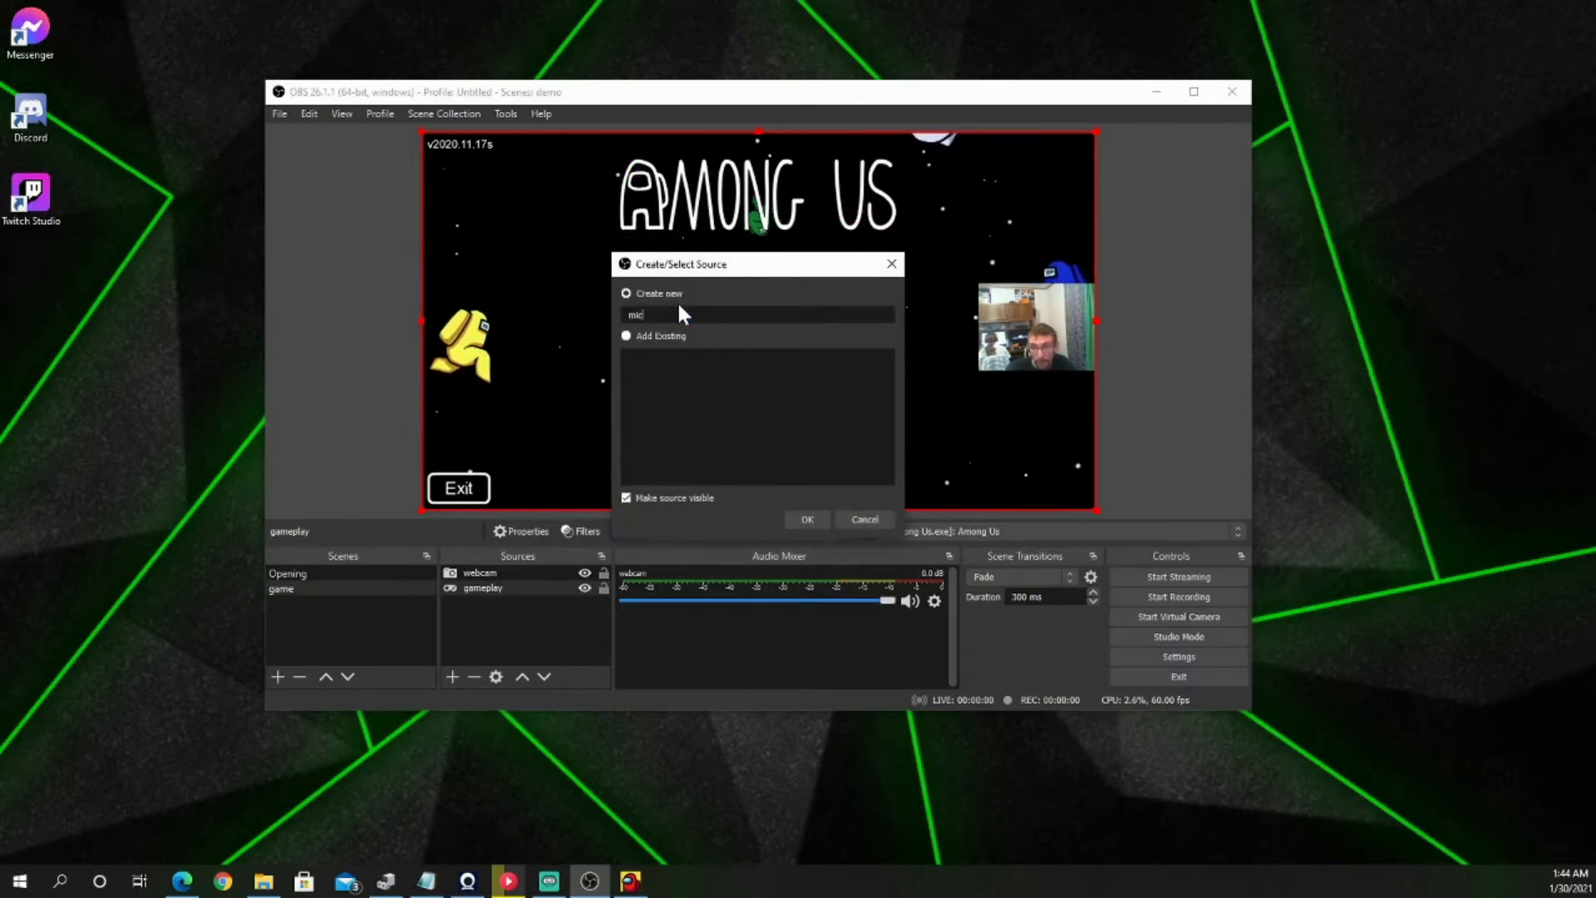
{"action": "key", "text": "Return"}
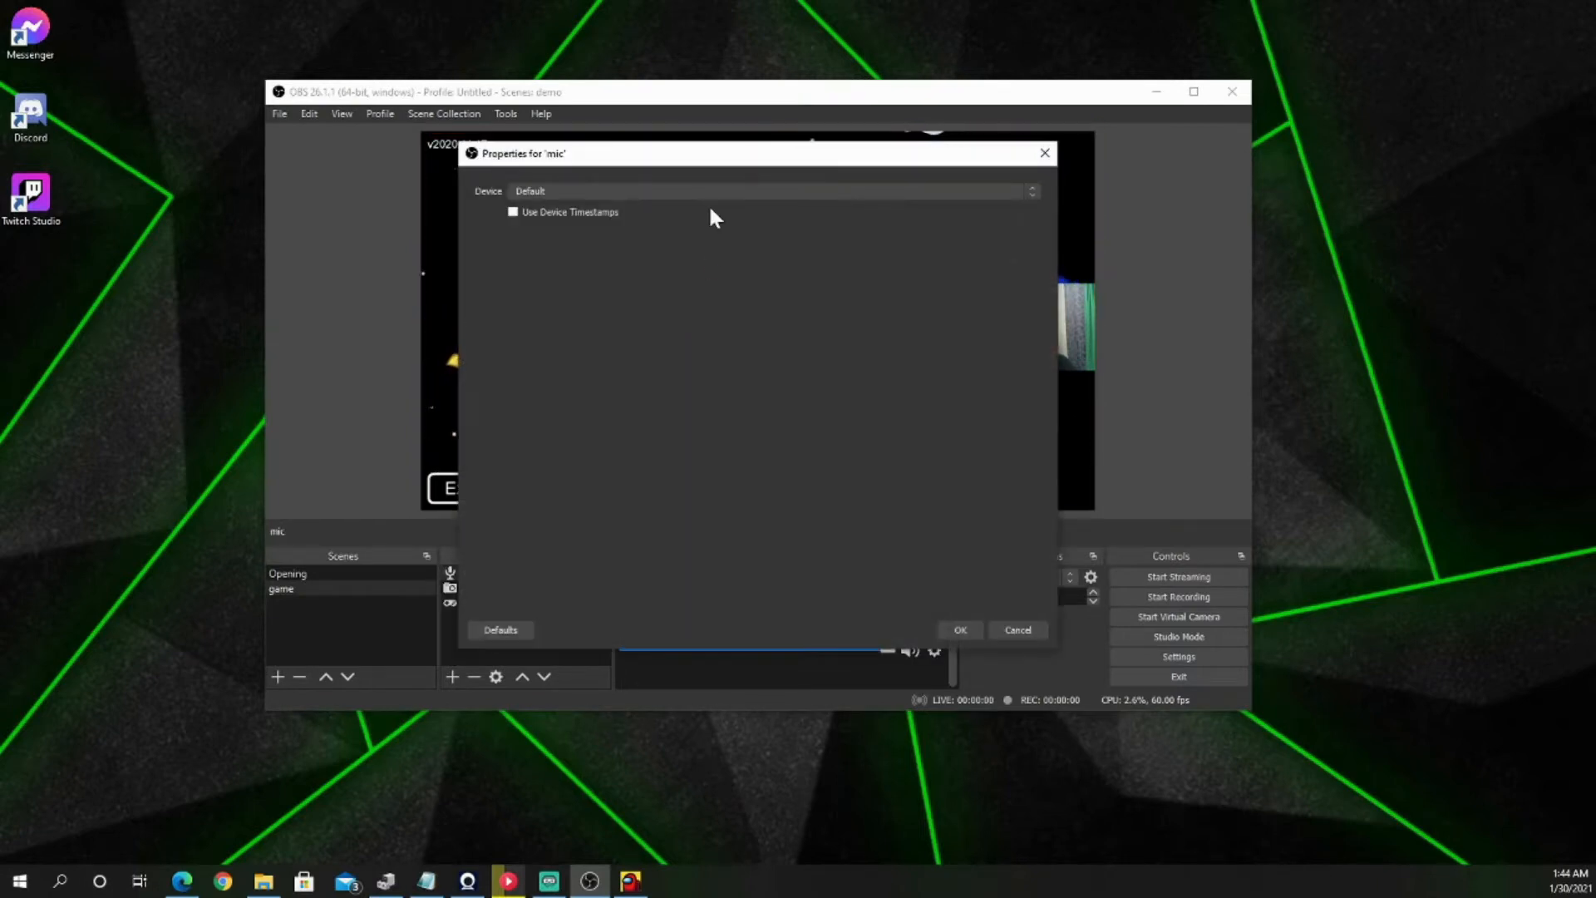
Step: Set the mic source's device to Desktop Microphone (Microsoft LifeCam HD-3000)
{"action": "left_click", "coordinate": [555, 190]}
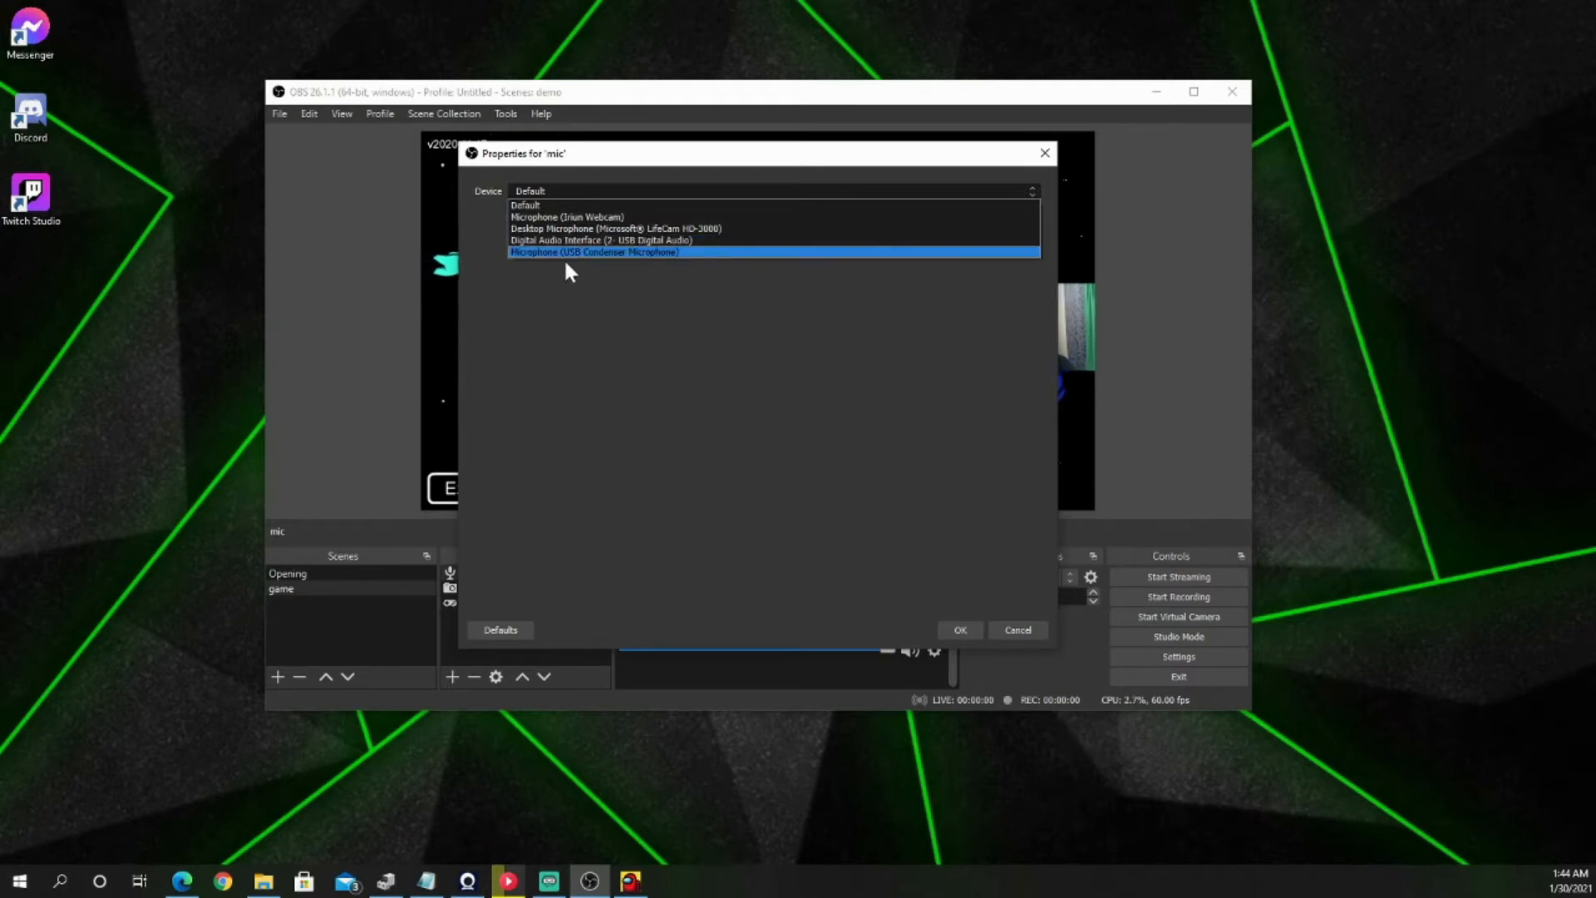
{"action": "left_click", "coordinate": [597, 227]}
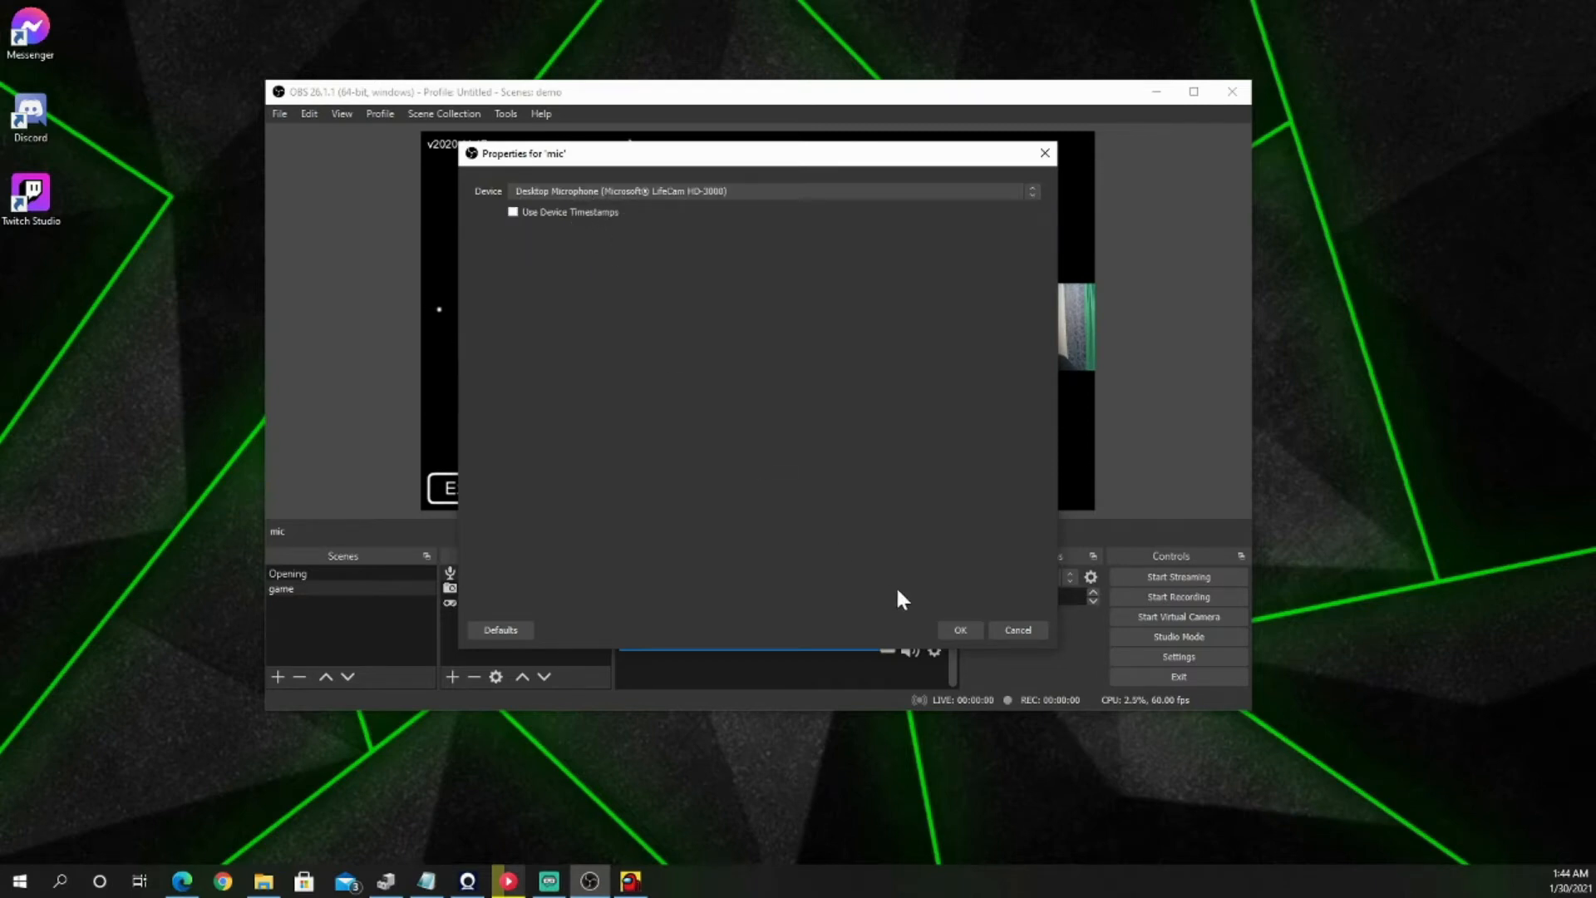
{"action": "left_click", "coordinate": [960, 629]}
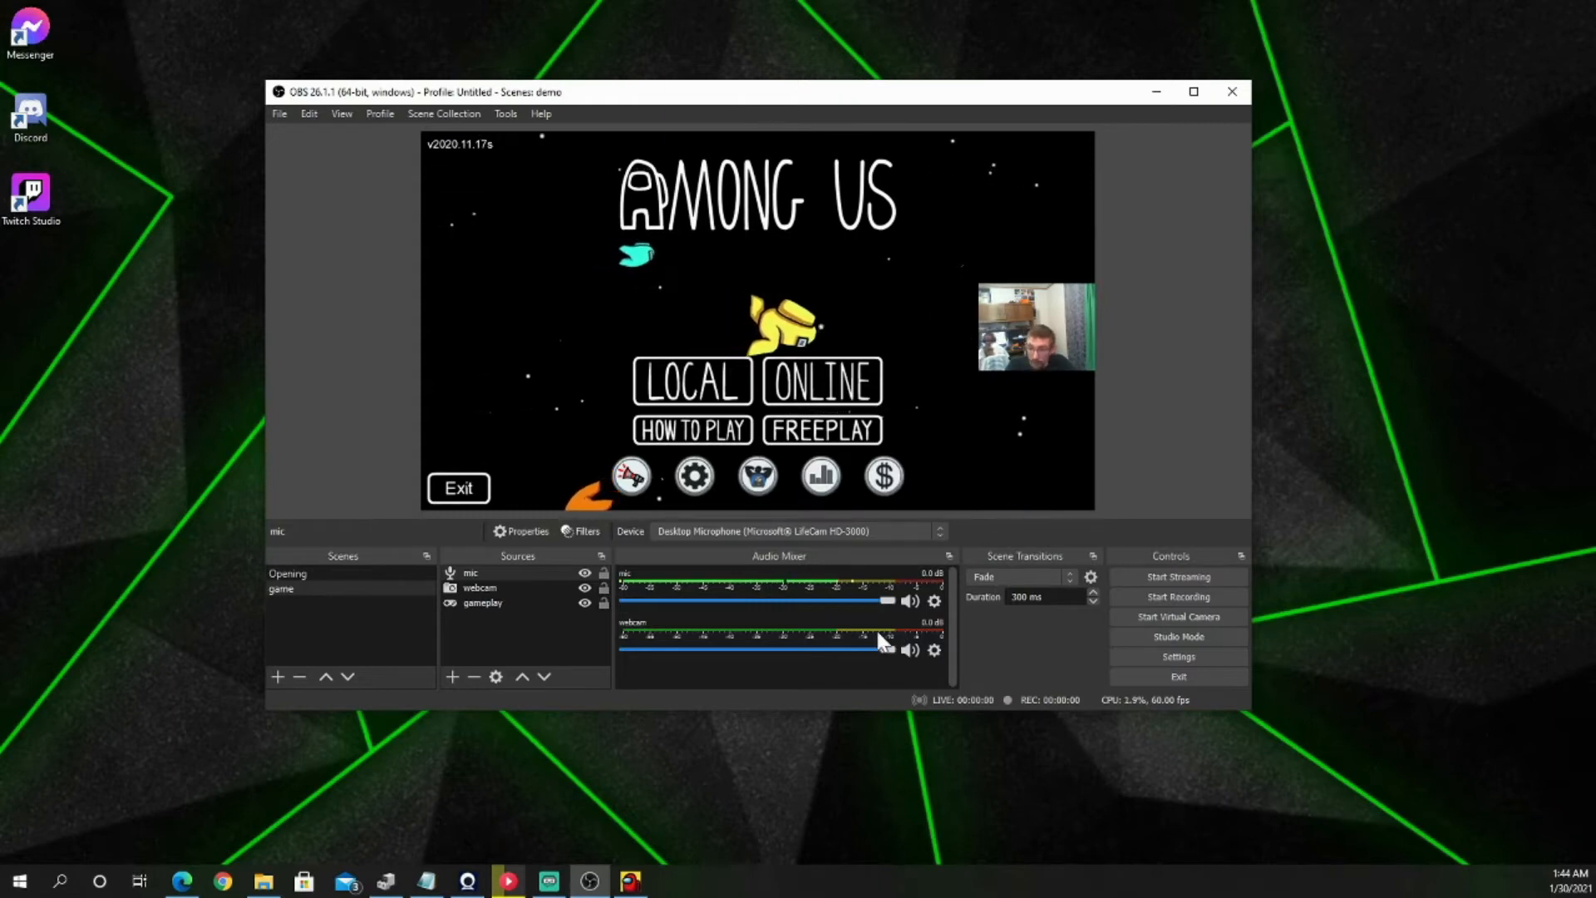
Step: Try the mic's mixer controls by lowering its volume to about -25.4 dB, restoring 0.0 dB, and muting and unmuting it
{"action": "left_click_drag", "start_coordinate": [883, 601], "coordinate": [735, 583]}
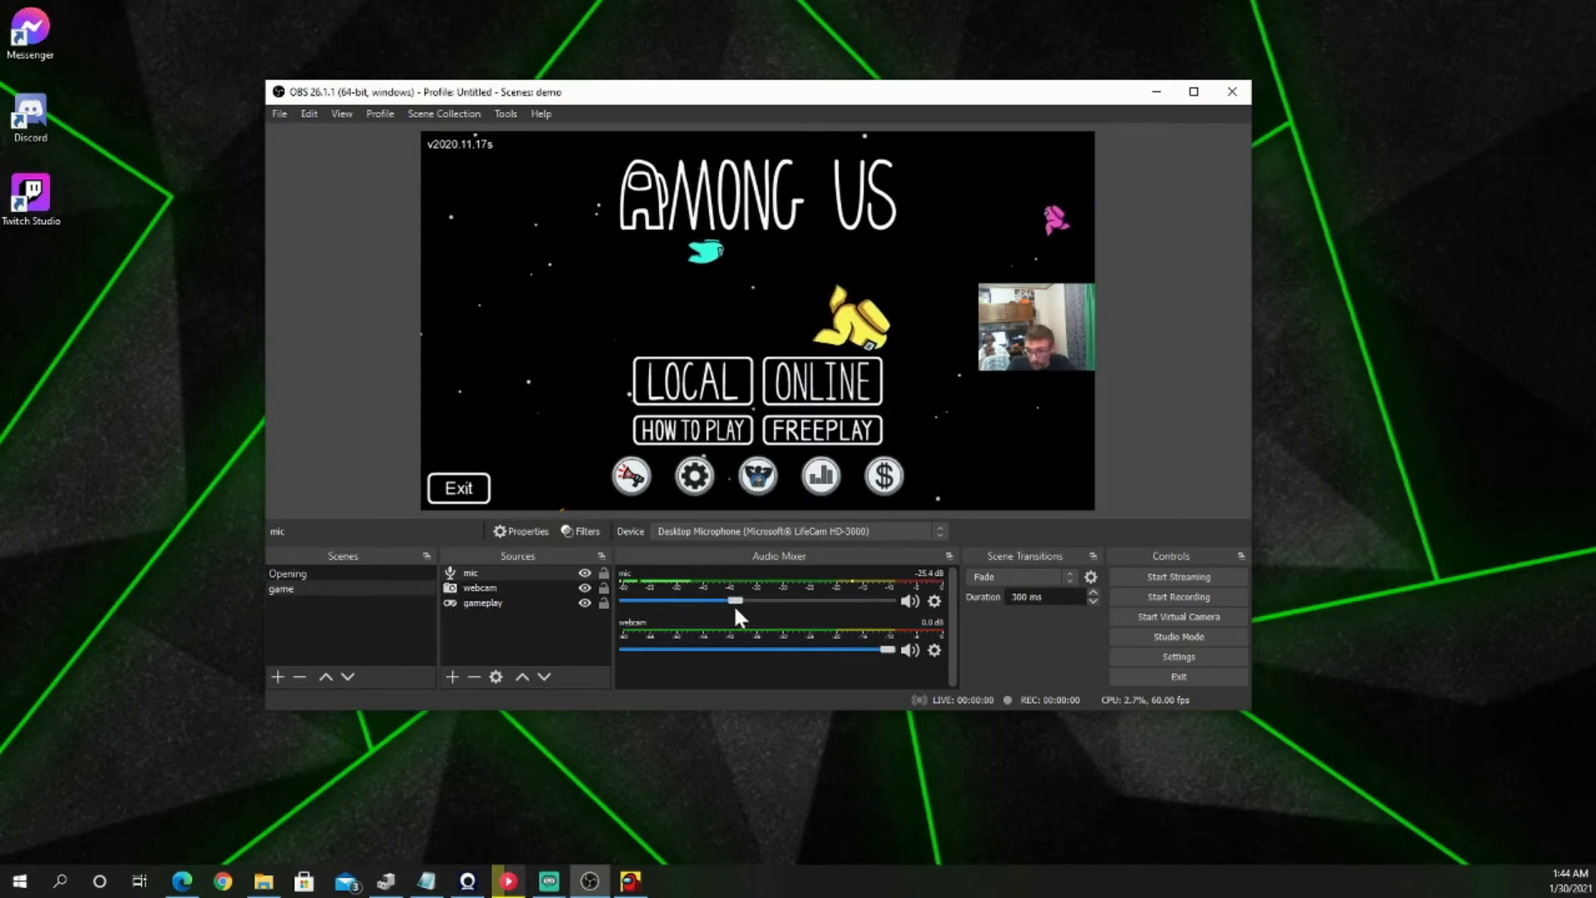
{"action": "left_click_drag", "start_coordinate": [734, 602], "coordinate": [940, 611]}
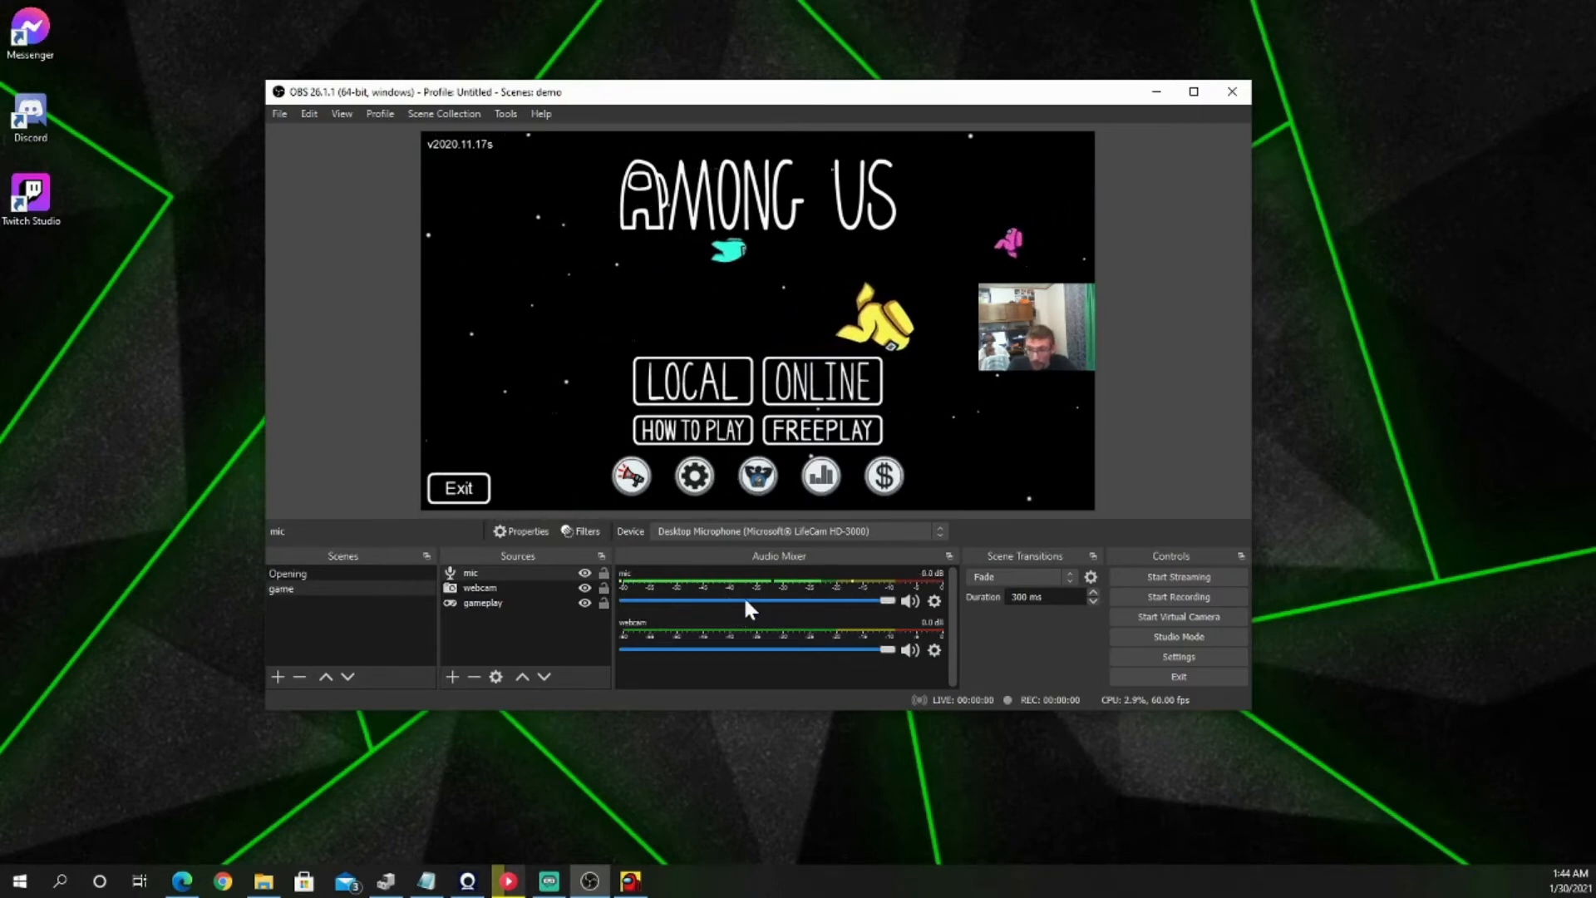
{"action": "left_click", "coordinate": [909, 601]}
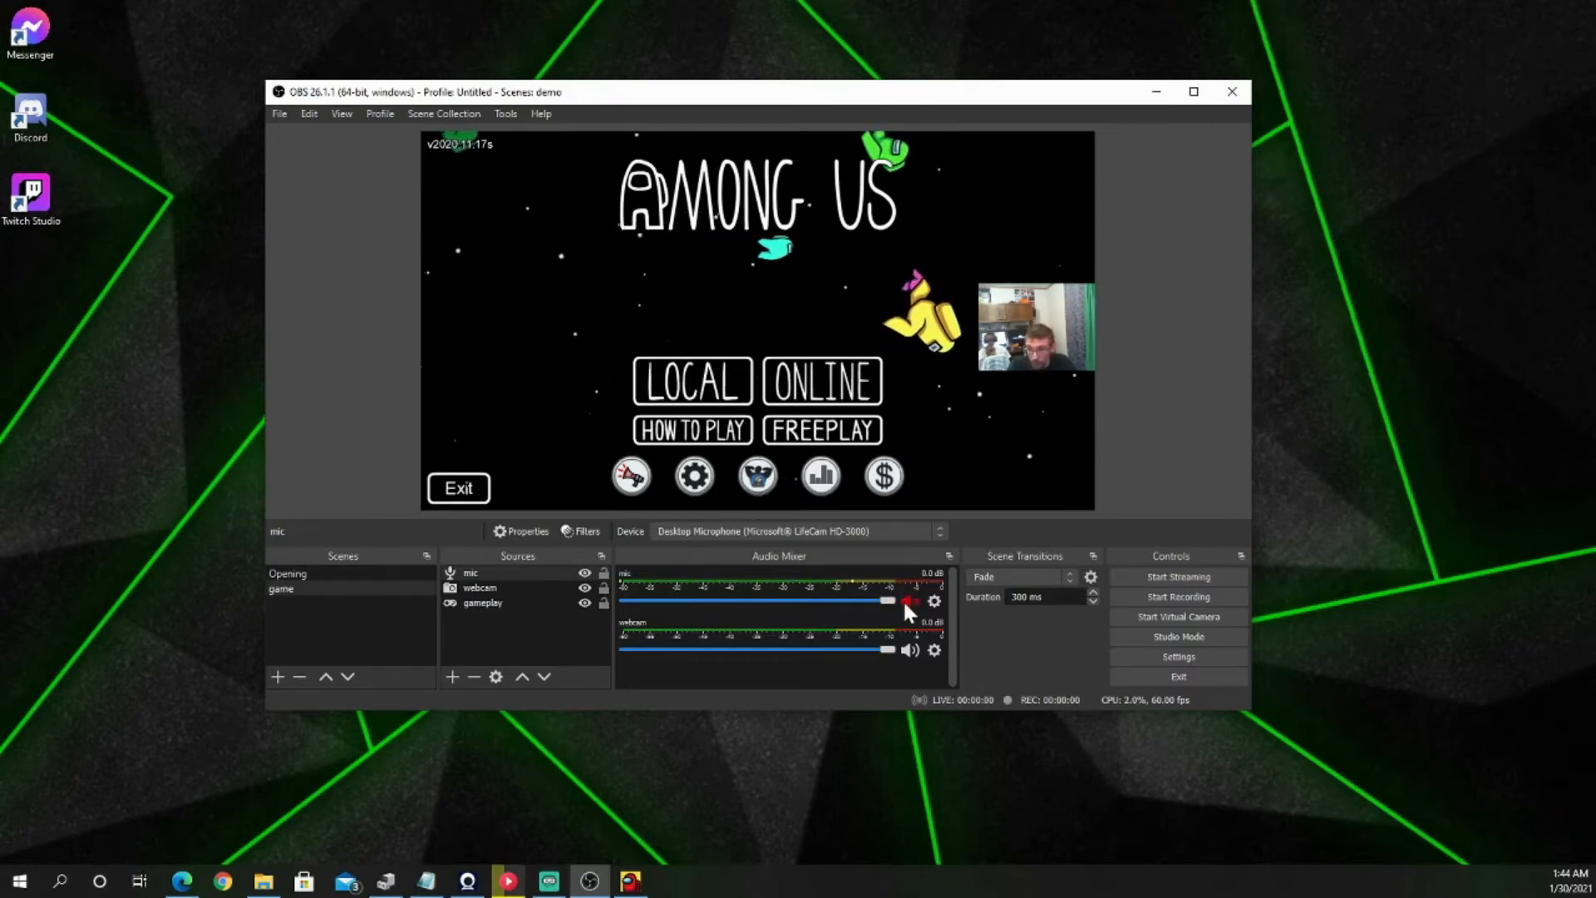
{"action": "left_click", "coordinate": [906, 602]}
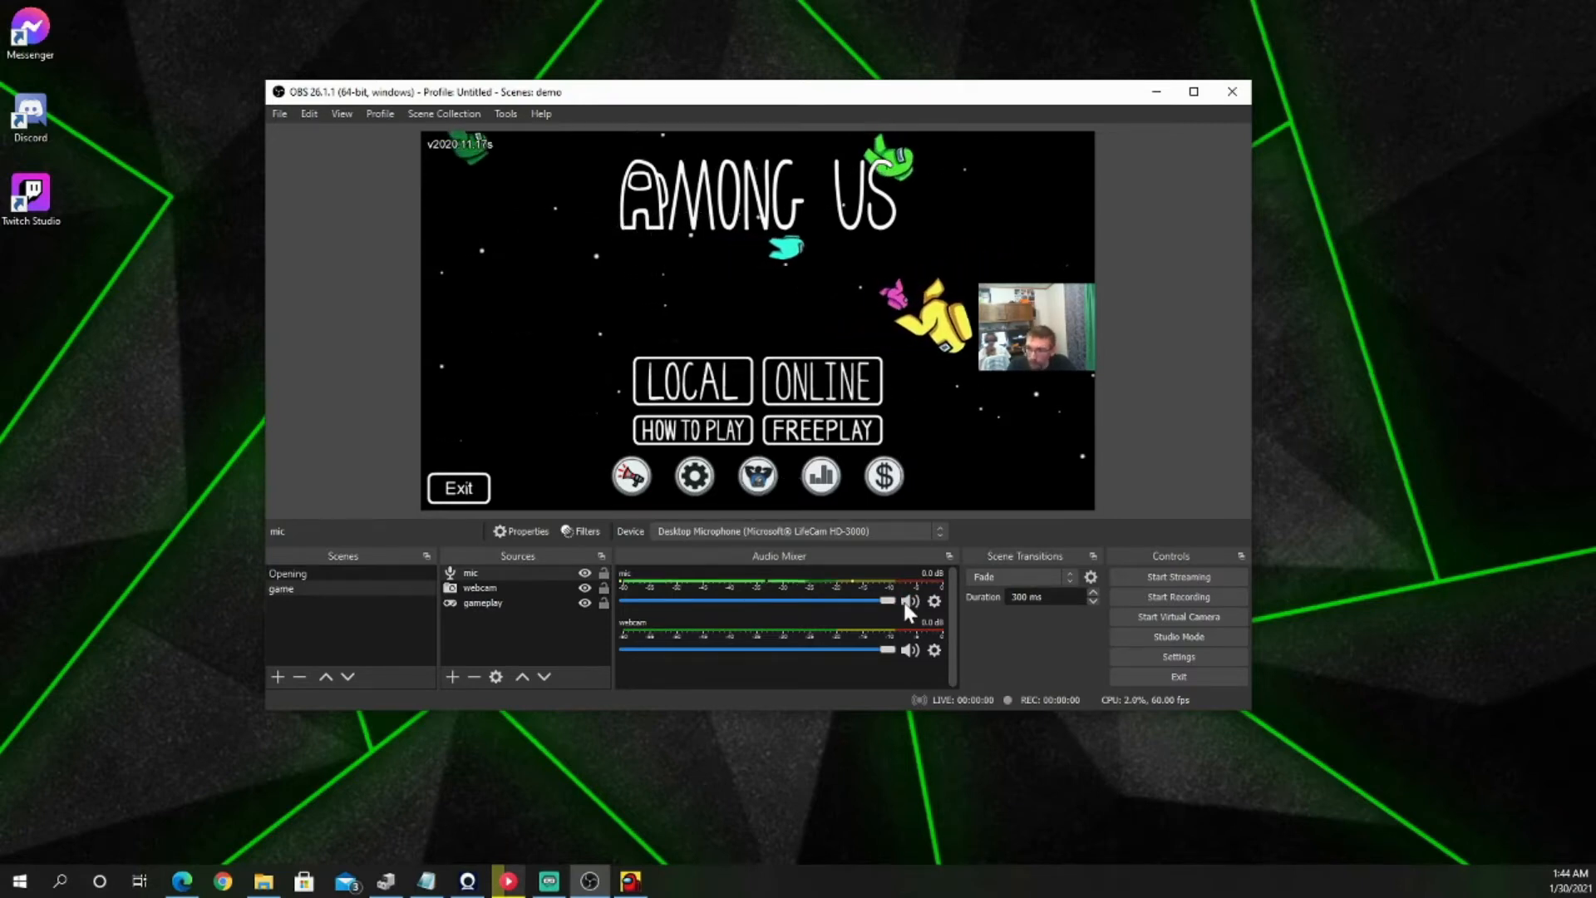
{"action": "right_click", "coordinate": [745, 432]}
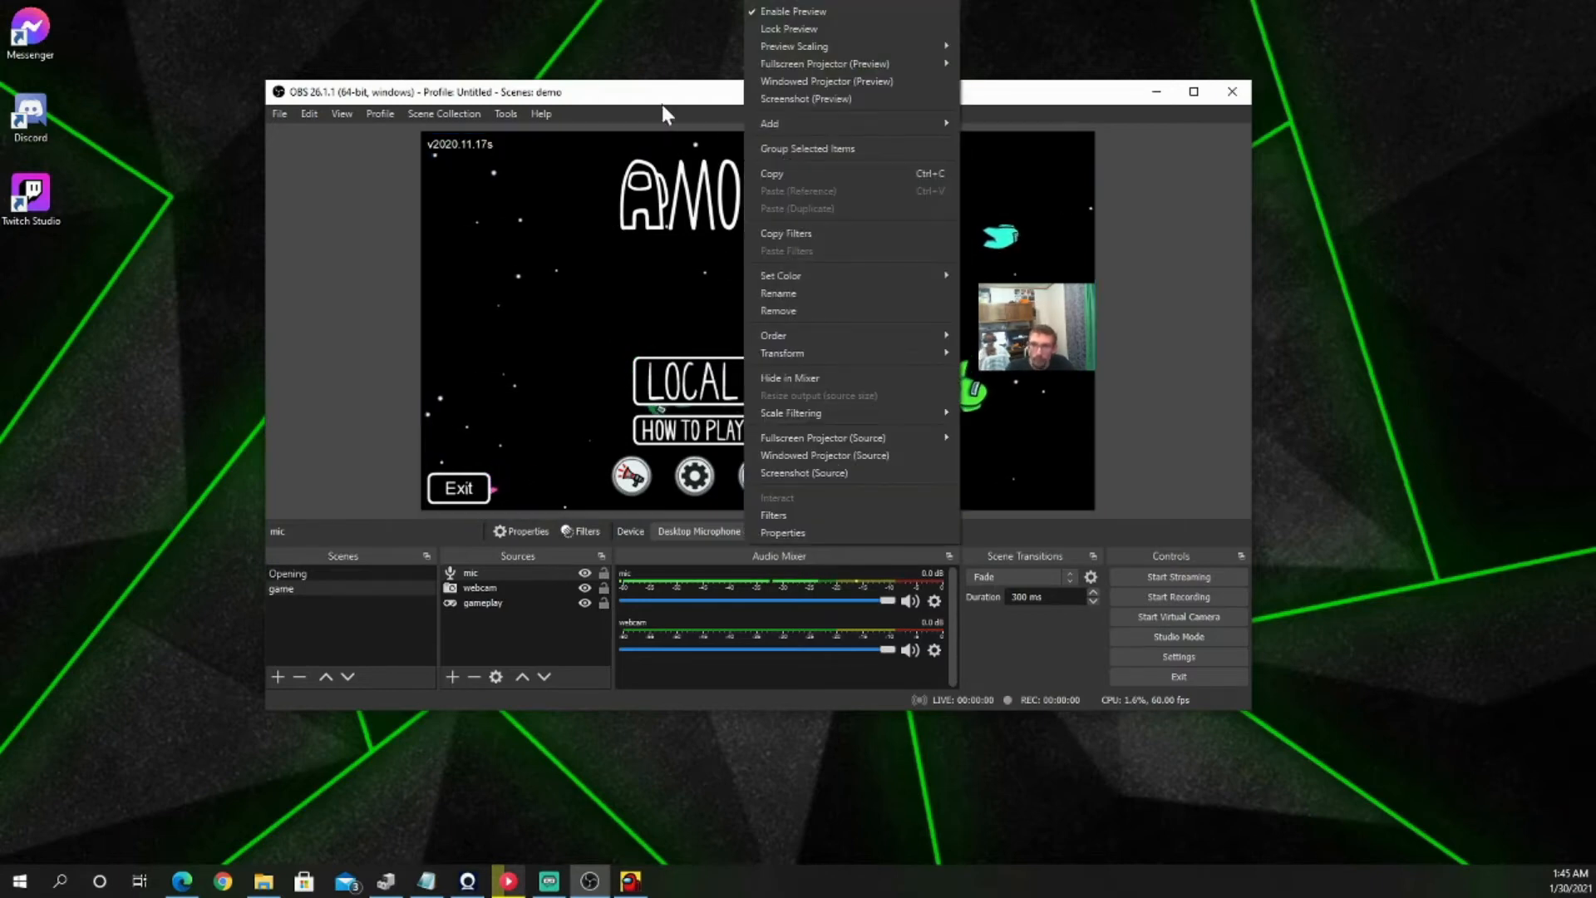
{"action": "left_click", "coordinate": [242, 238]}
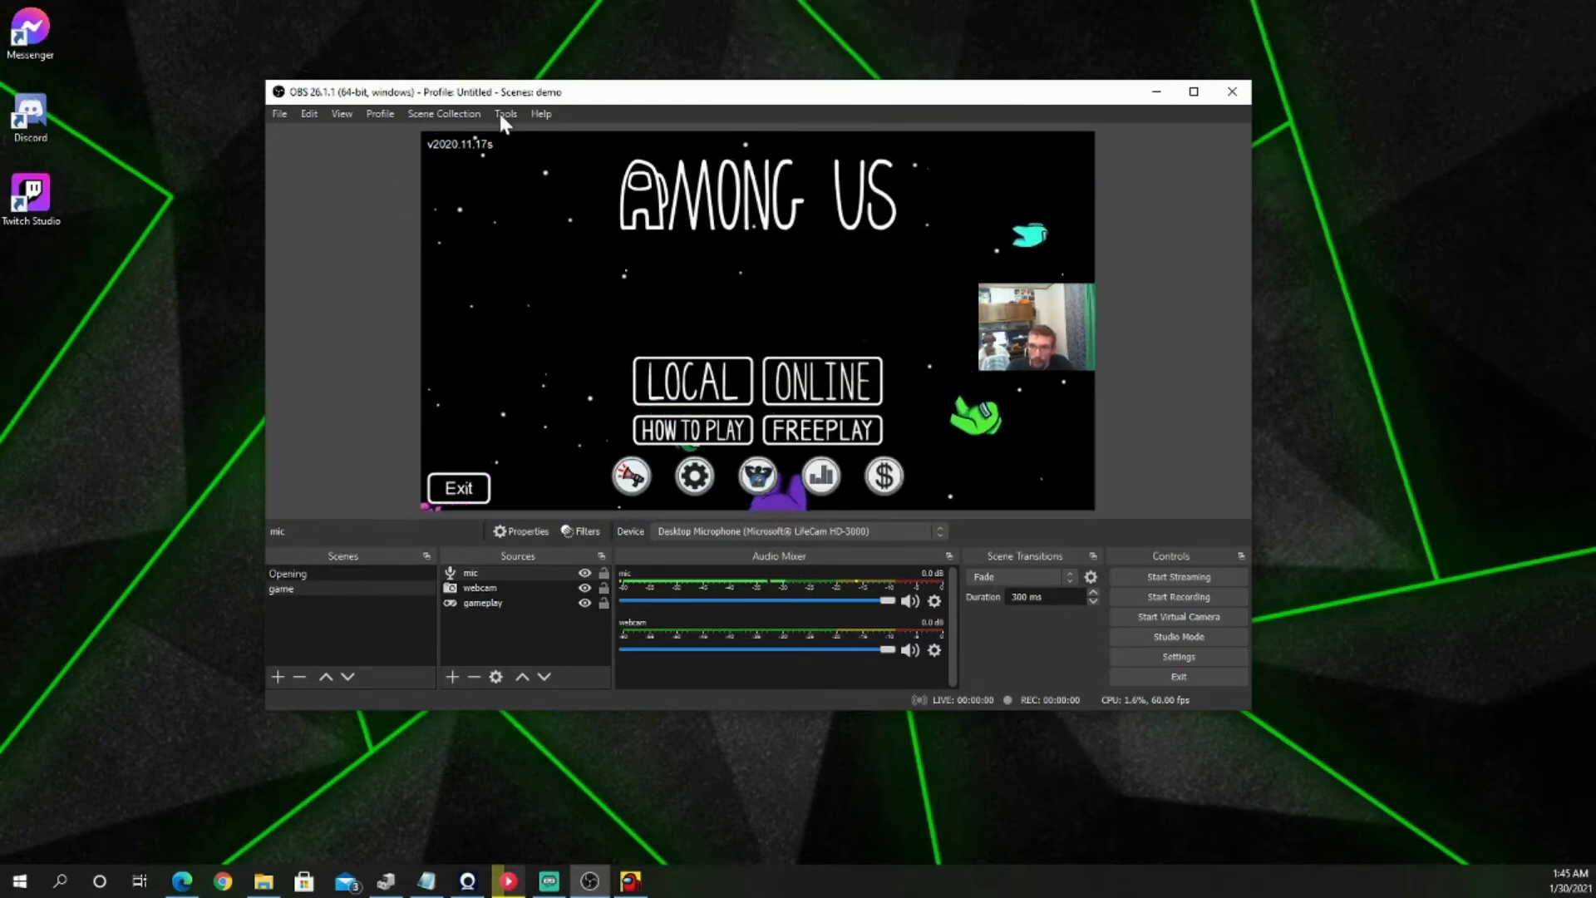
Step: Show the Chat dock beside the preview
{"action": "left_click", "coordinate": [348, 108]}
{"action": "mouse_move", "coordinate": [372, 158]}
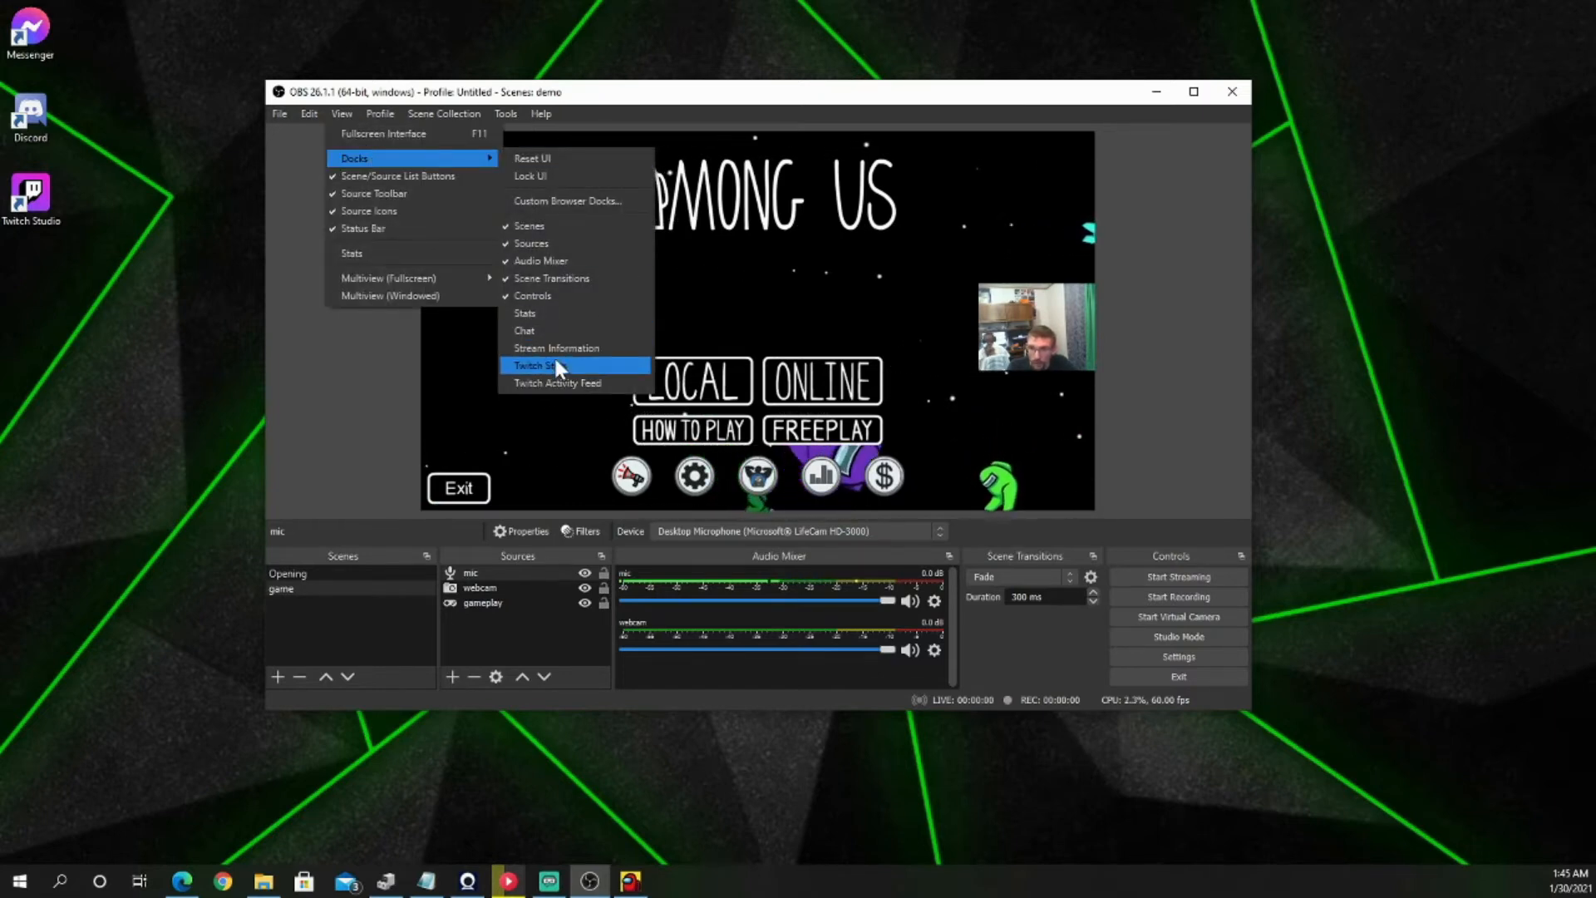
{"action": "left_click", "coordinate": [552, 330]}
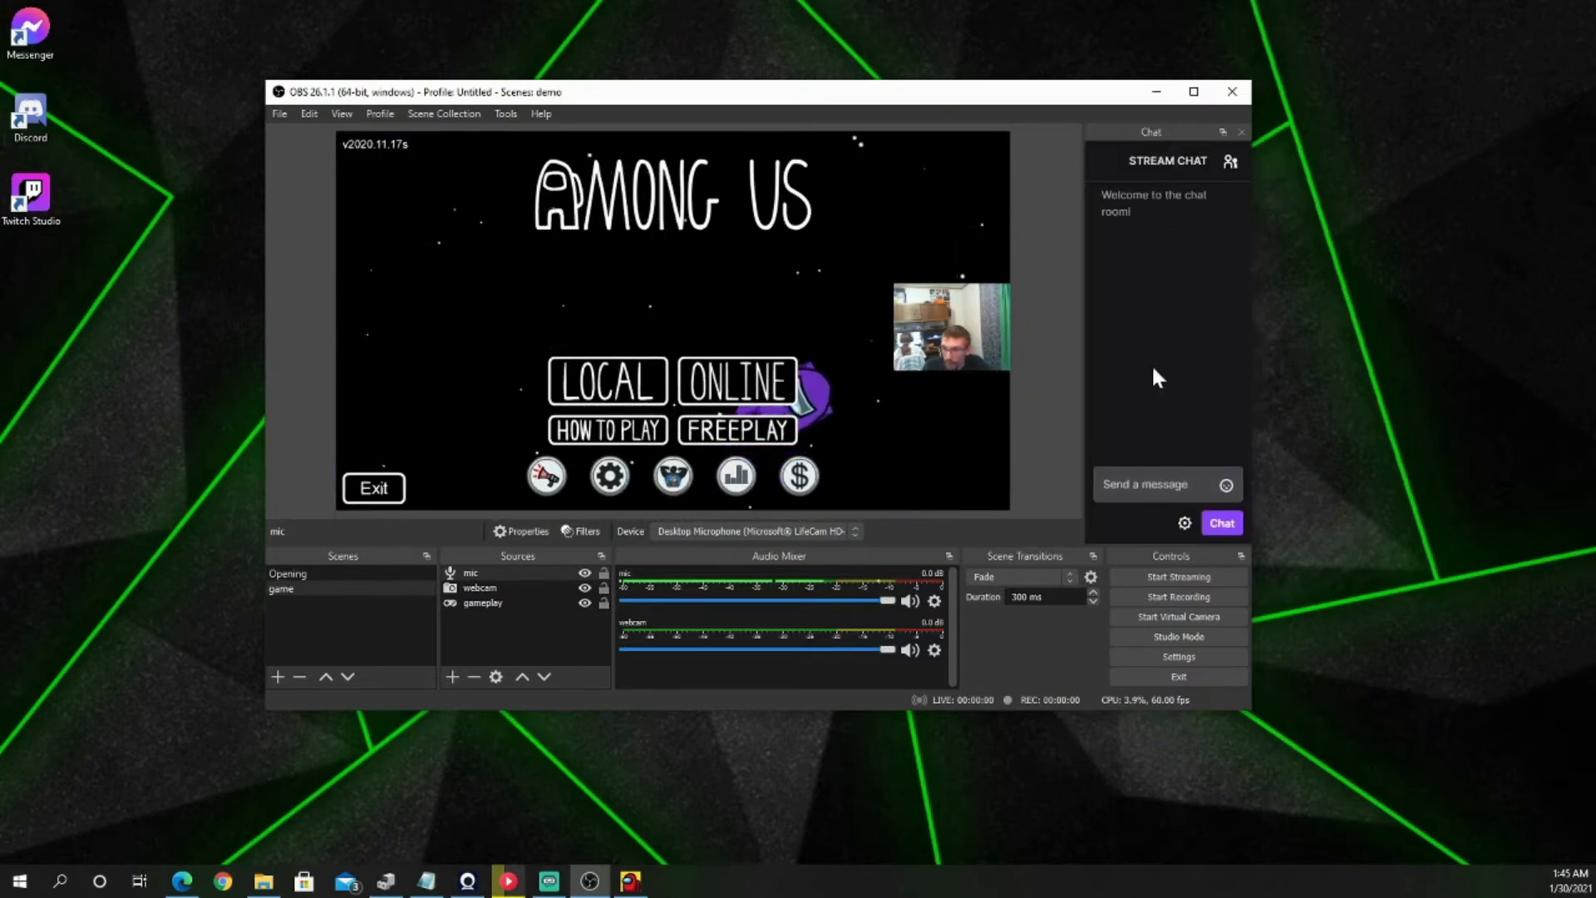
{"action": "mouse_move", "coordinate": [1194, 131]}
{"action": "left_mouse_down"}
{"action": "mouse_move", "coordinate": [1351, 173]}
{"action": "mouse_move", "coordinate": [1478, 77]}
{"action": "mouse_move", "coordinate": [1149, 168]}
{"action": "mouse_move", "coordinate": [1184, 114]}
{"action": "left_mouse_up"}
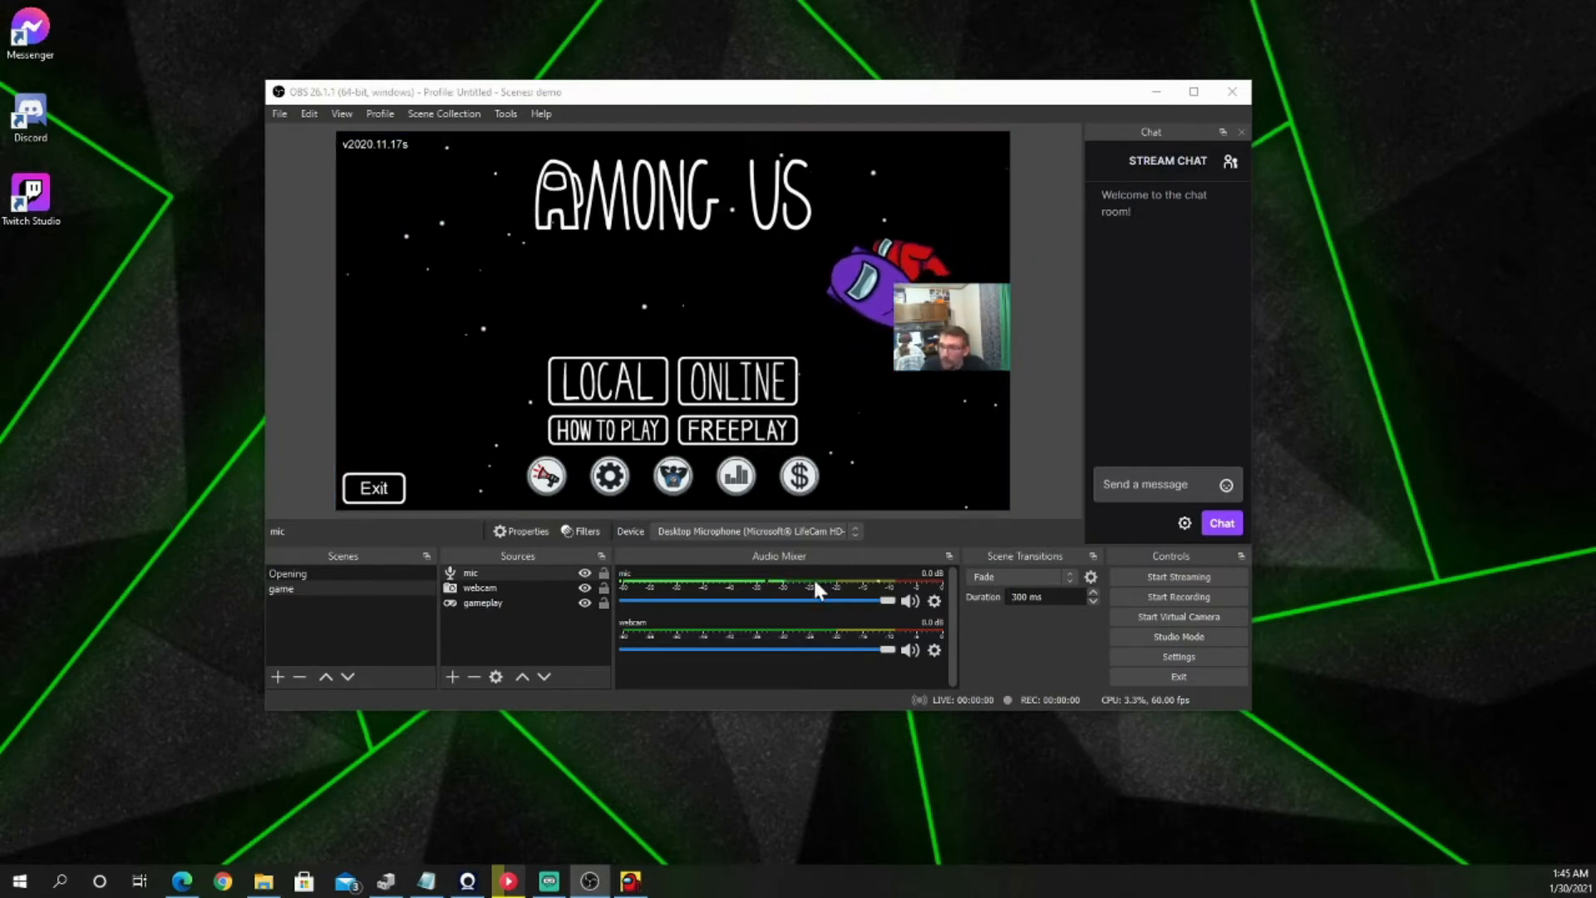
Step: Show the Stream Information dock, attach it on the preview's left side, and look through its fields
{"action": "left_click", "coordinate": [344, 115]}
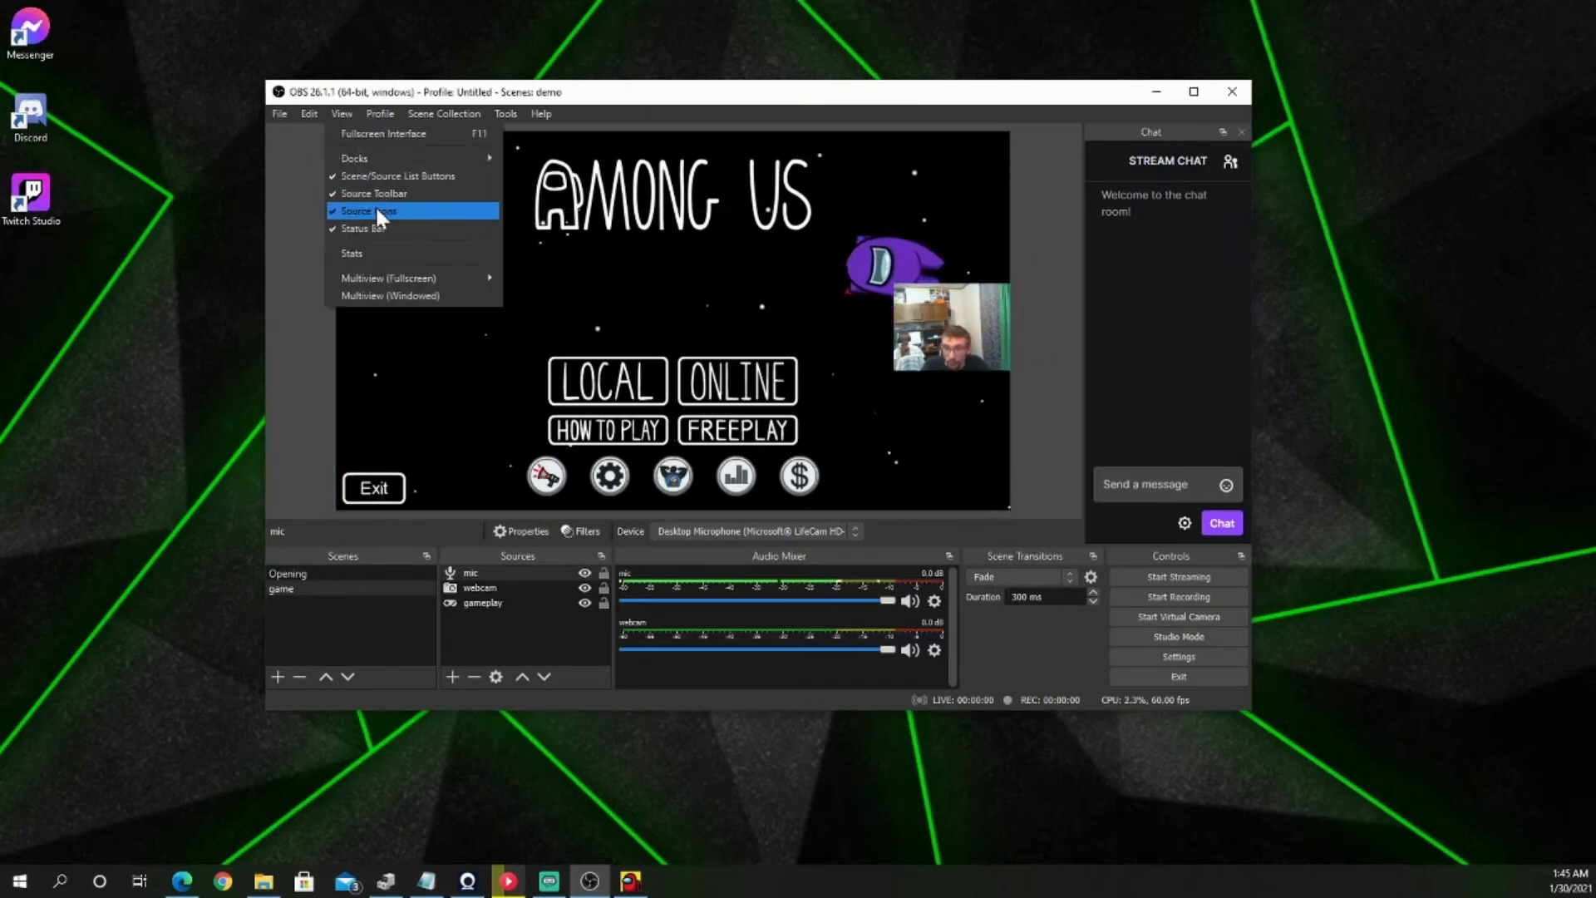
{"action": "mouse_move", "coordinate": [383, 165]}
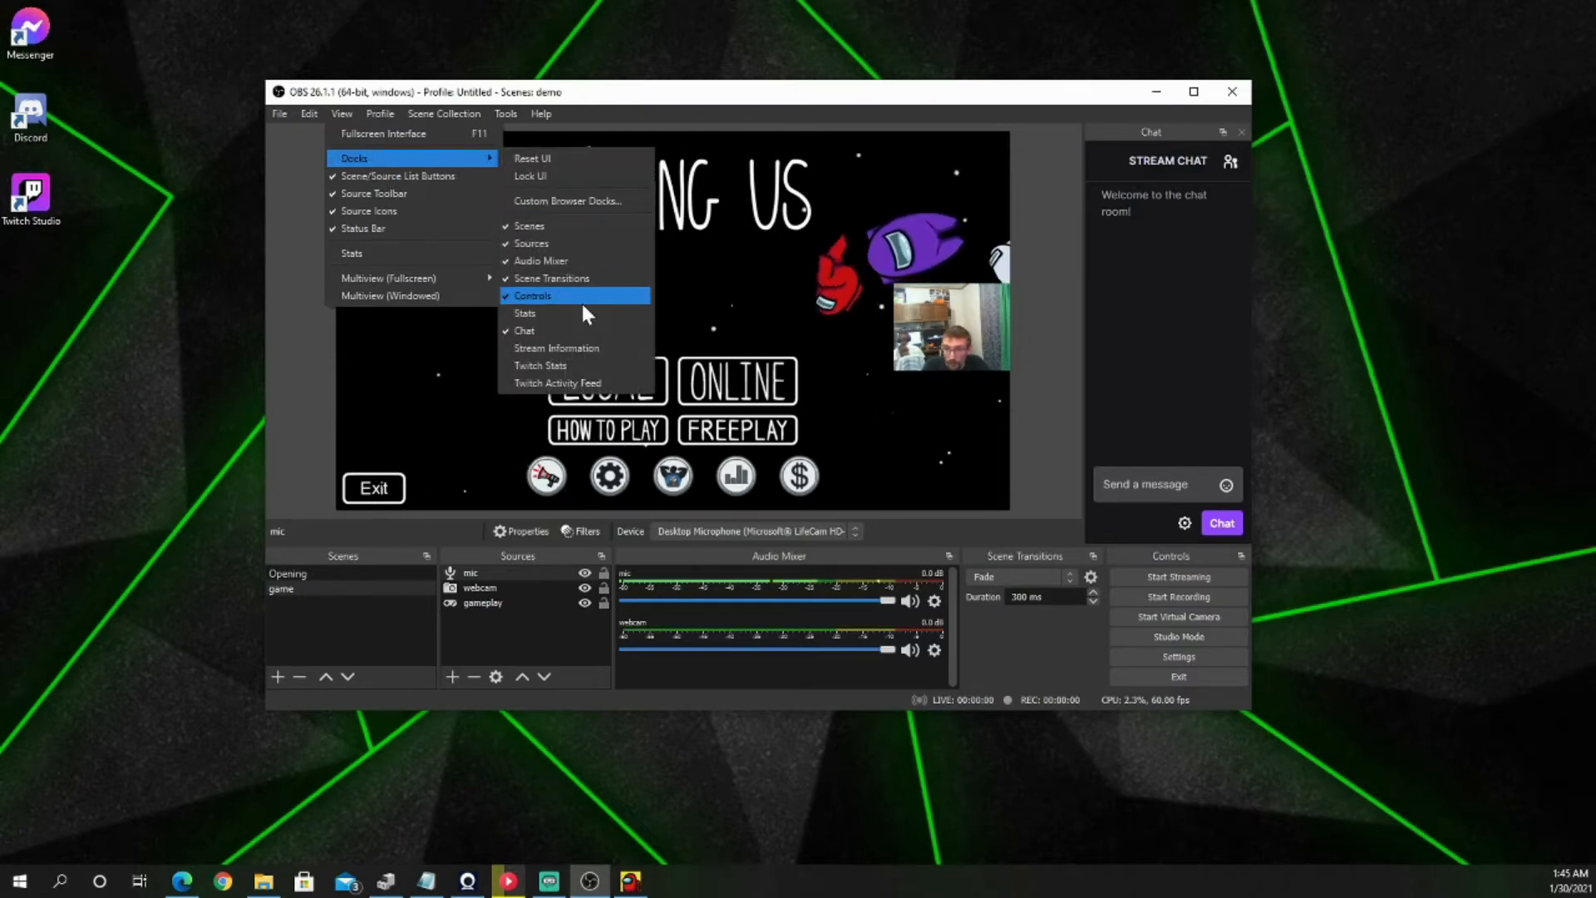
{"action": "left_click", "coordinate": [561, 347]}
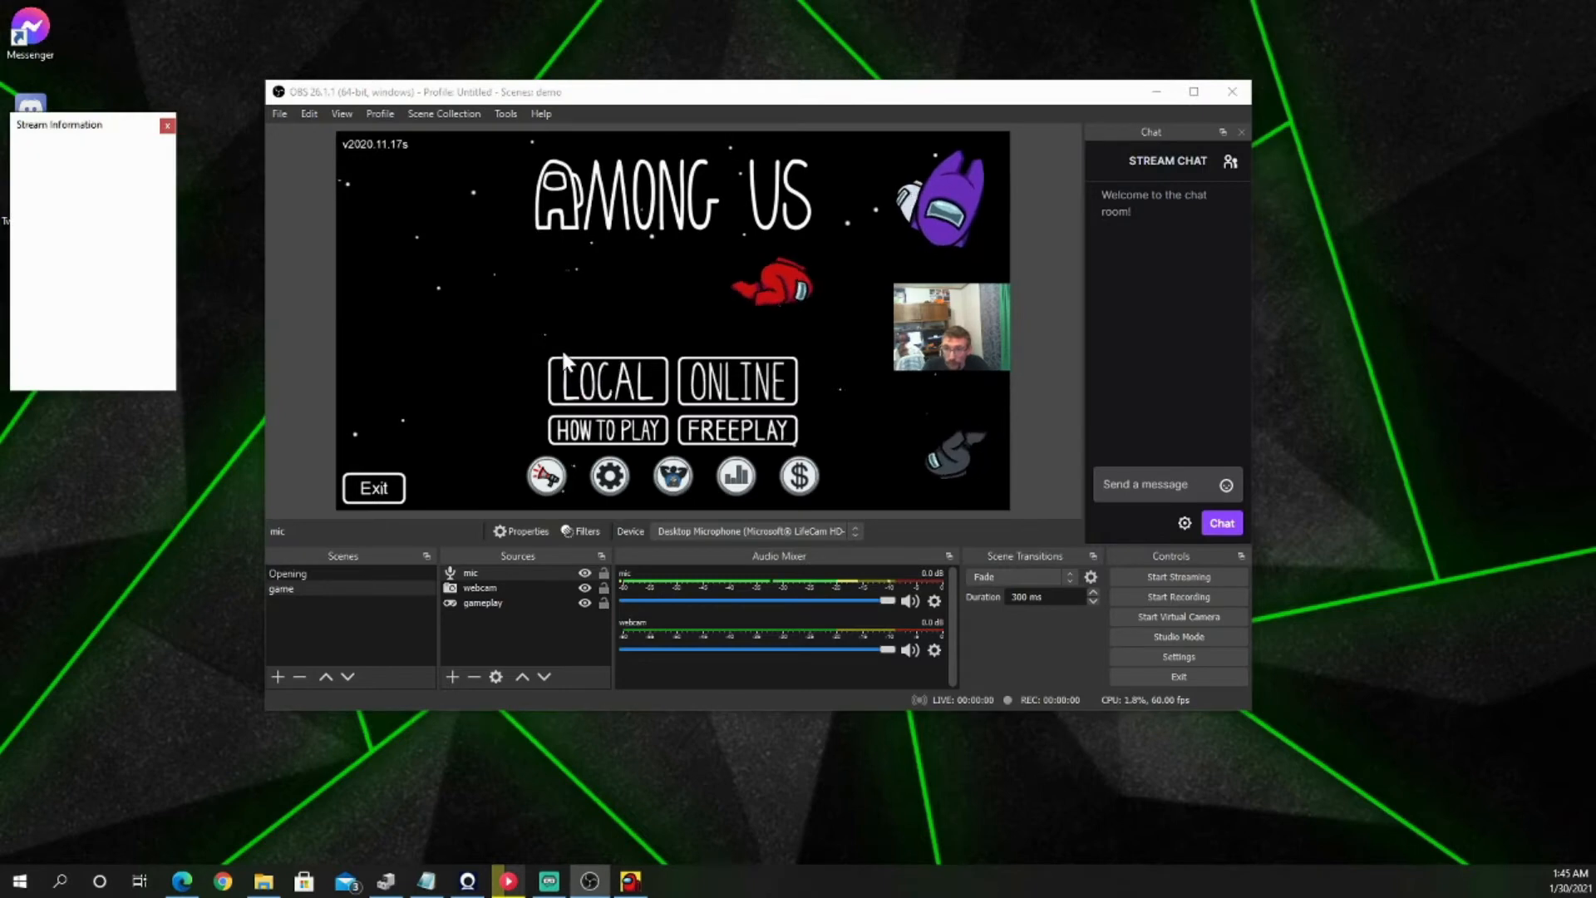
{"action": "left_click_drag", "start_coordinate": [108, 127], "coordinate": [322, 197]}
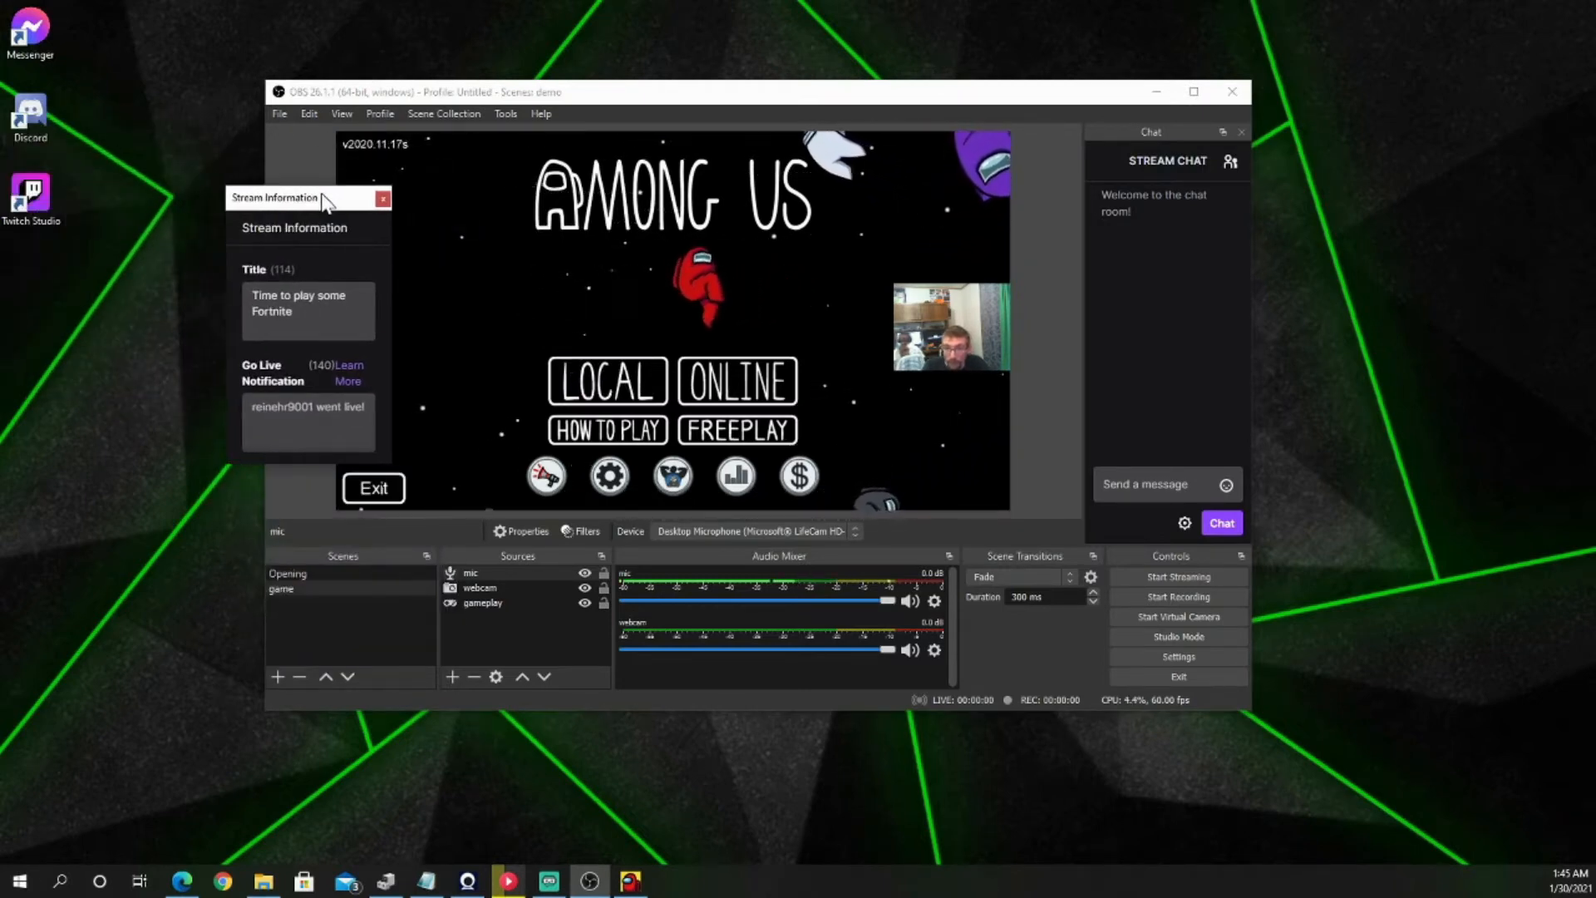
{"action": "left_click", "coordinate": [324, 174]}
{"action": "left_click_drag", "start_coordinate": [339, 199], "coordinate": [291, 165]}
{"action": "scroll", "coordinate": [372, 399], "scroll_direction": "down", "scroll_amount": 3}
{"action": "scroll", "coordinate": [349, 374], "scroll_direction": "up", "scroll_amount": 3}
{"action": "scroll", "coordinate": [349, 374], "scroll_direction": "down", "scroll_amount": 1}
{"action": "scroll", "coordinate": [349, 374], "scroll_direction": "up", "scroll_amount": 1}
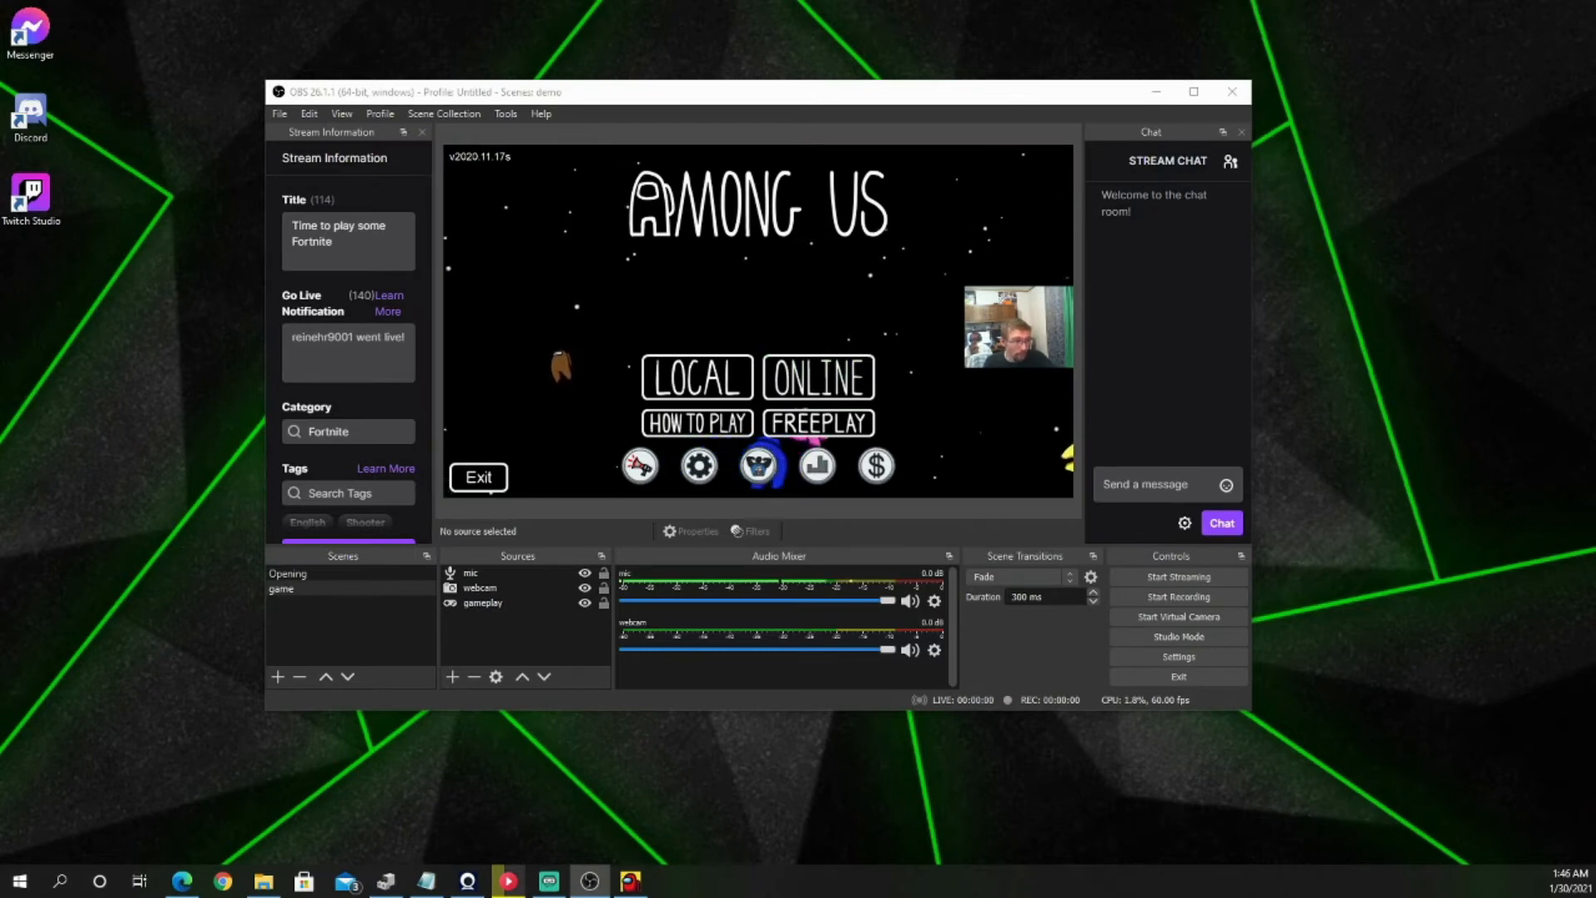
Step: Add a new scene named "Be Right Back"
{"action": "key", "text": "alt+Tab"}
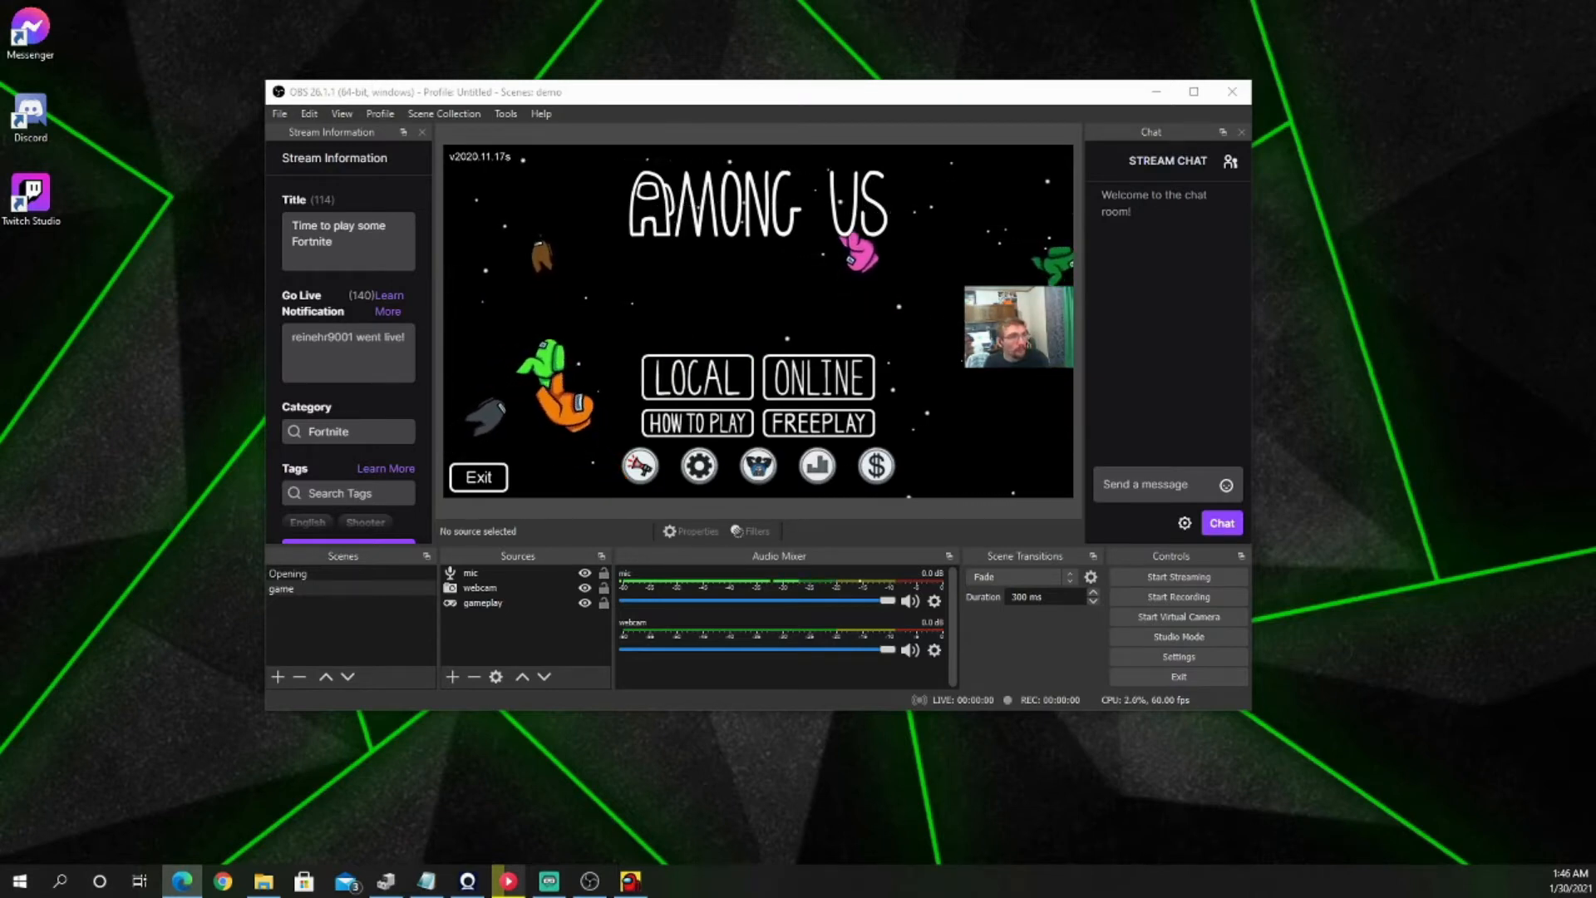
{"action": "left_click", "coordinate": [287, 588]}
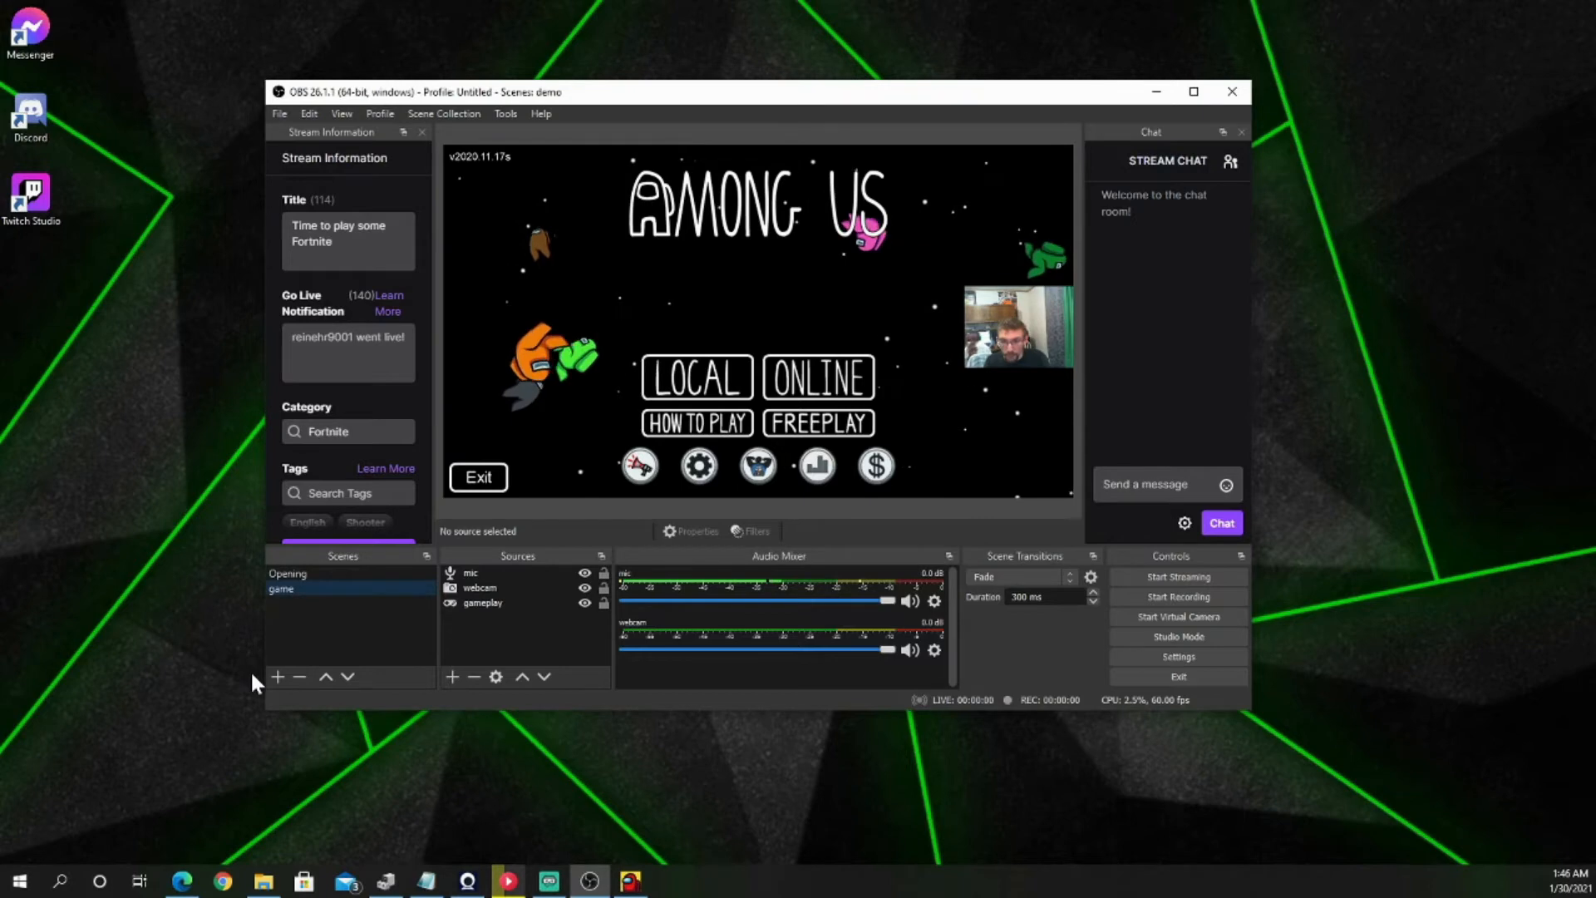
{"action": "left_click", "coordinate": [278, 675]}
{"action": "type", "text": "de Right"}
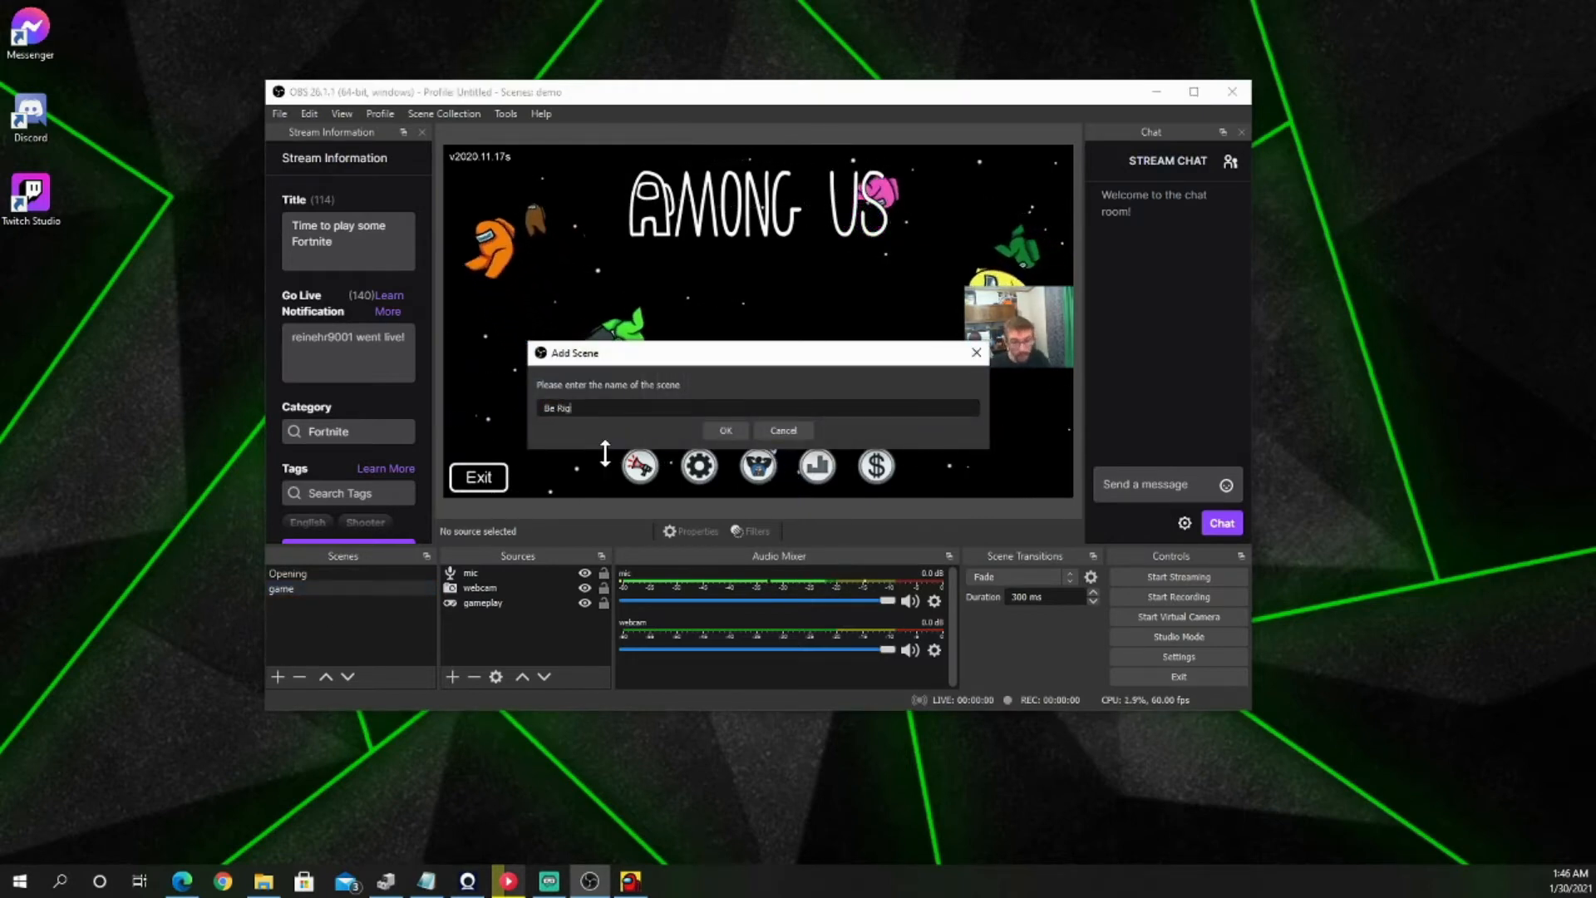
{"action": "type", "text": " Back"}
{"action": "key", "text": "Return"}
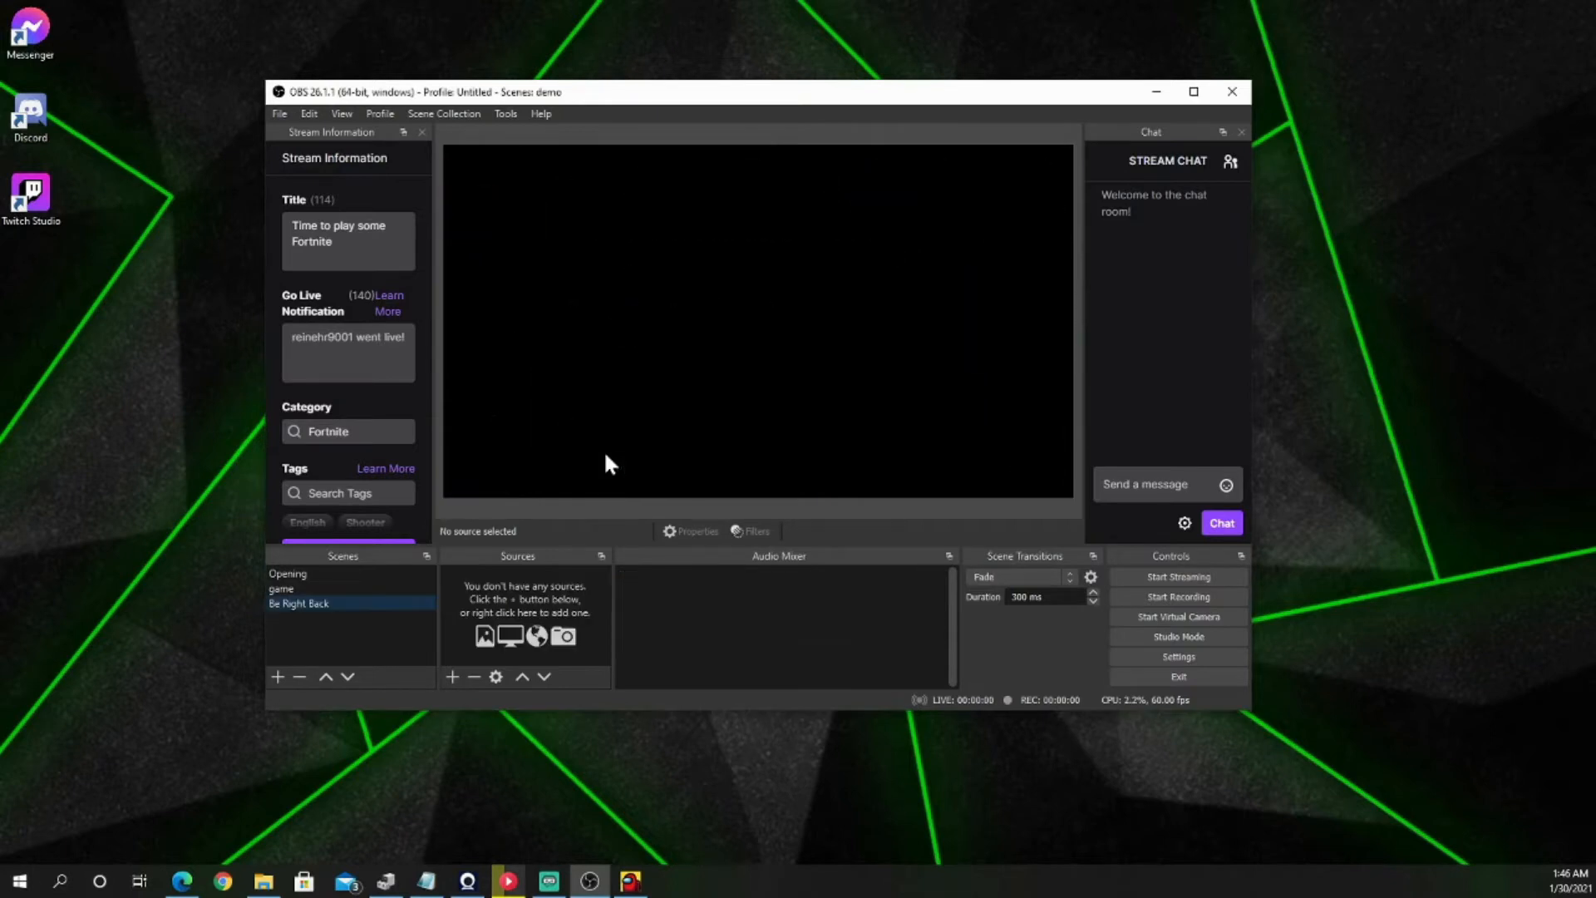
Step: Add a Browser source named "brb" to the Be Right Back scene, using the StreamElements overlay's URL
{"action": "left_click", "coordinate": [452, 677]}
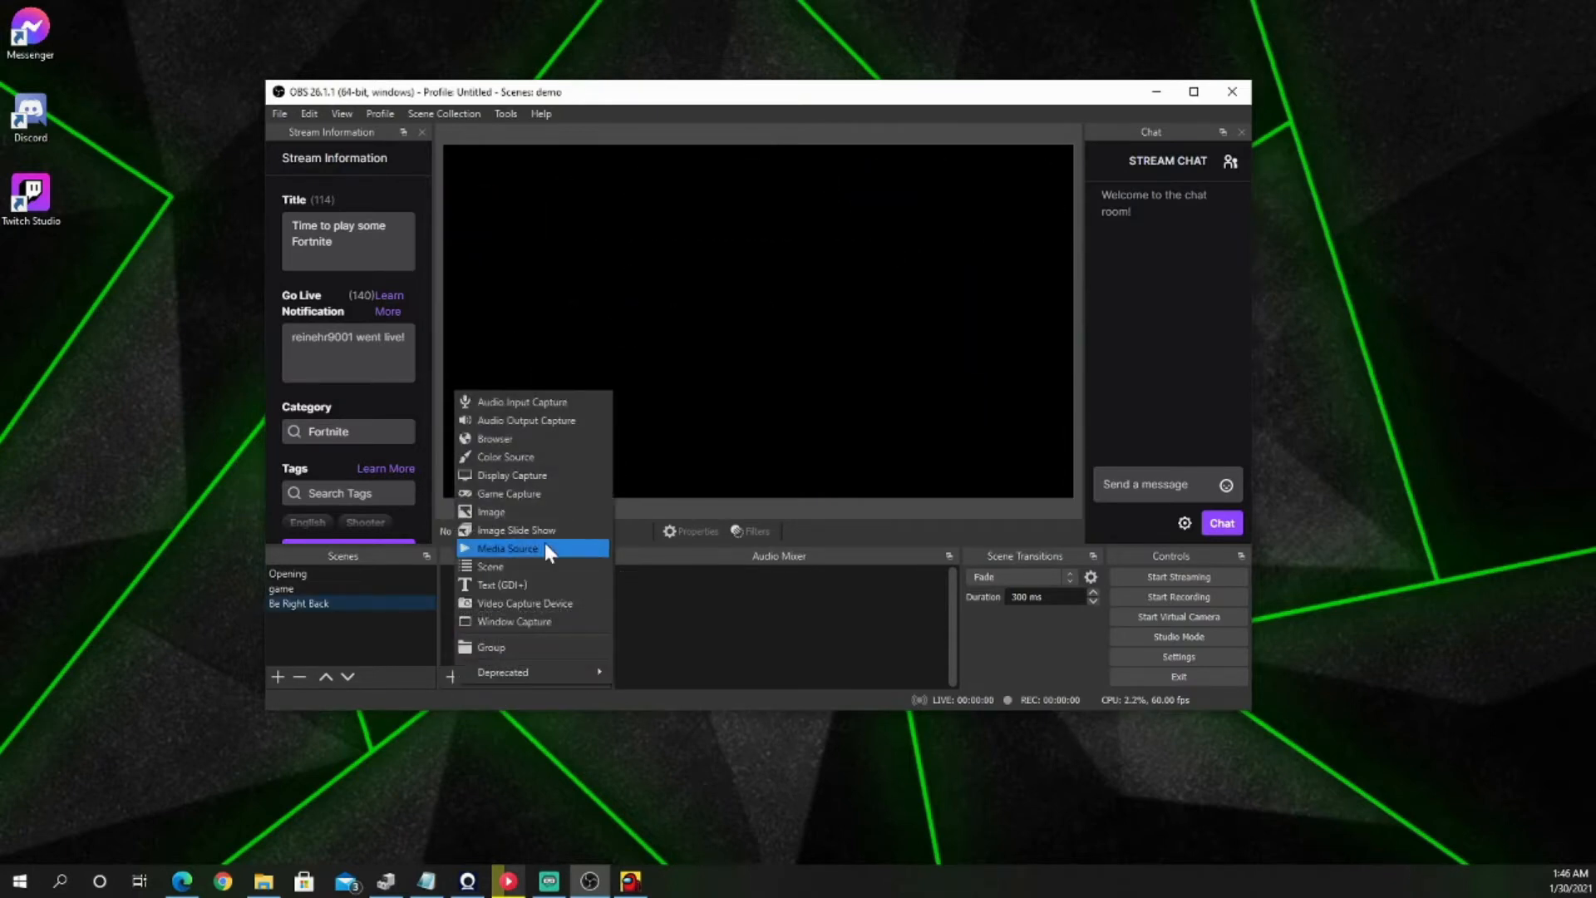
{"action": "left_click", "coordinate": [526, 442]}
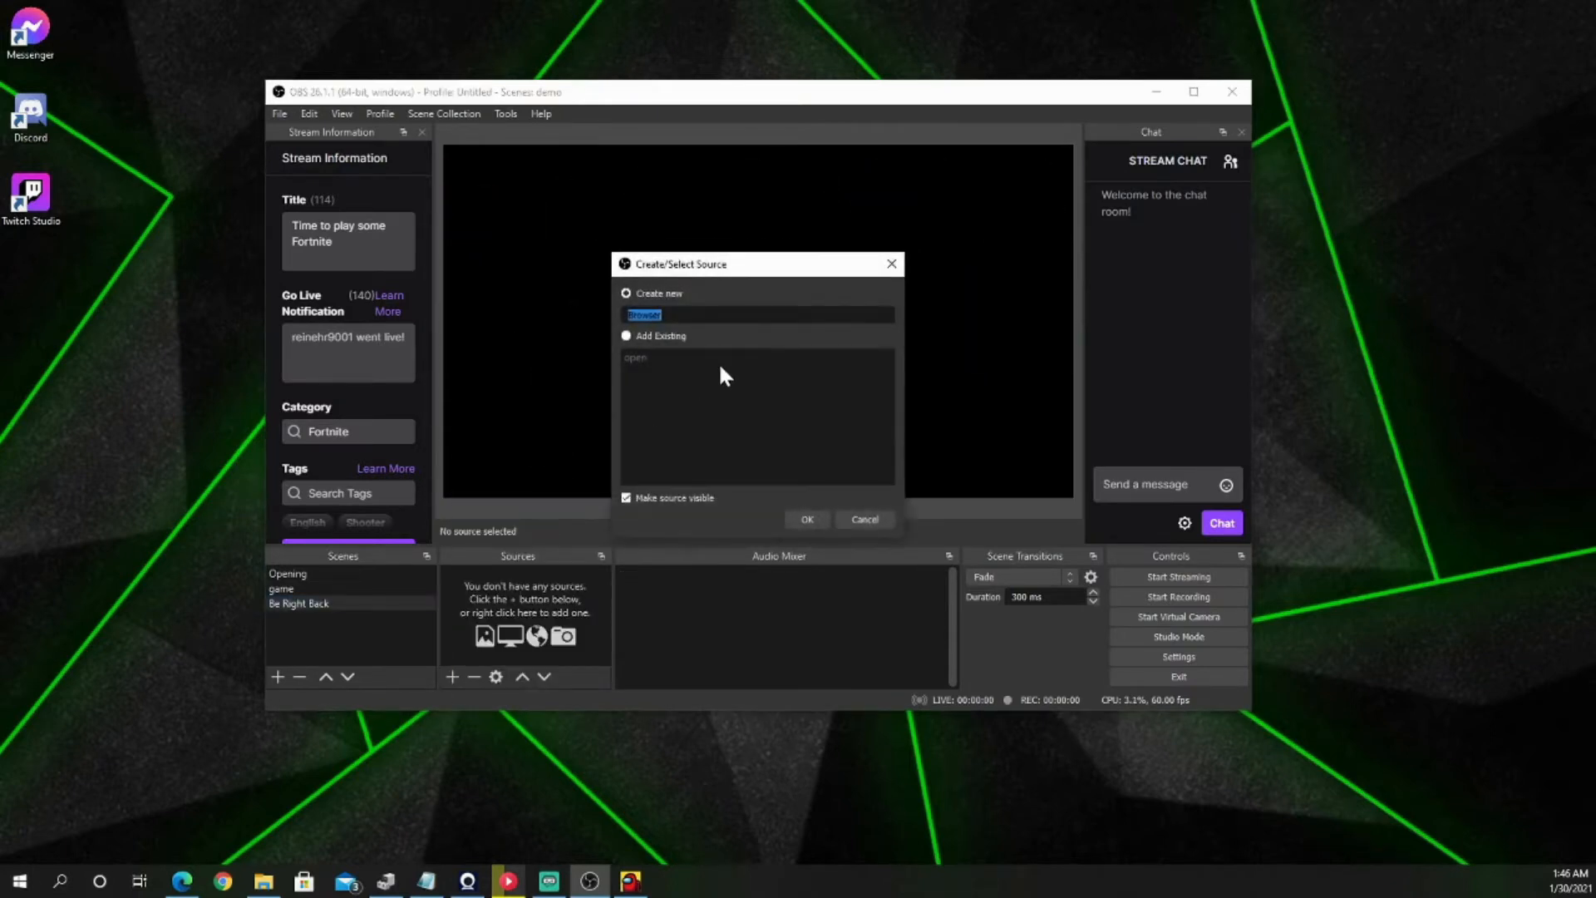
{"action": "type", "text": "brb"}
{"action": "key", "text": "Return"}
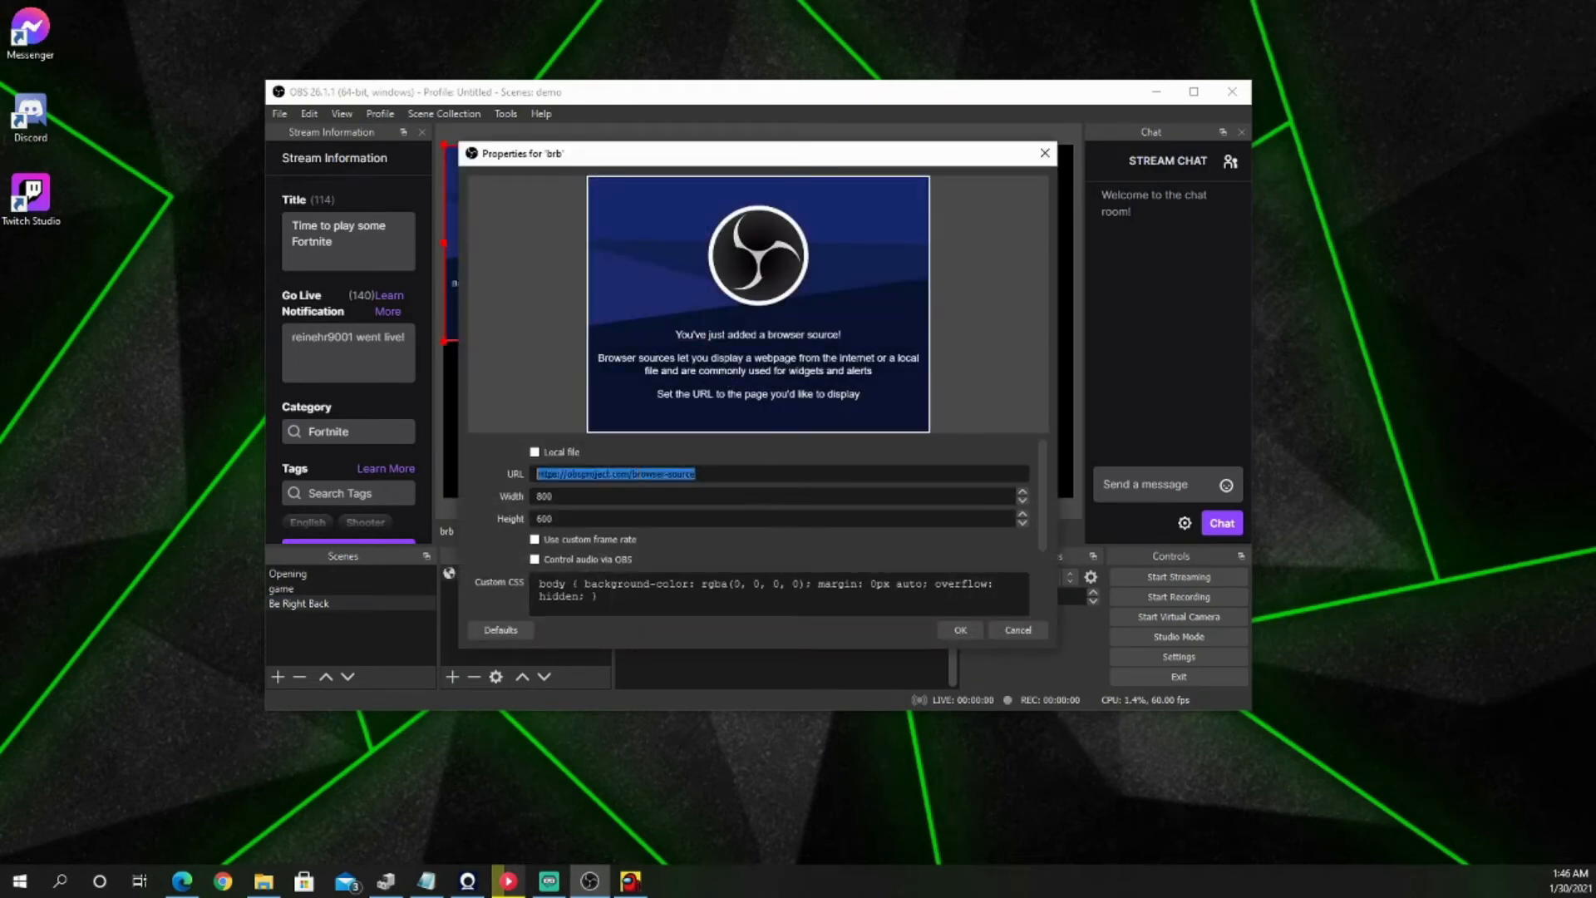
{"action": "key", "text": "Return"}
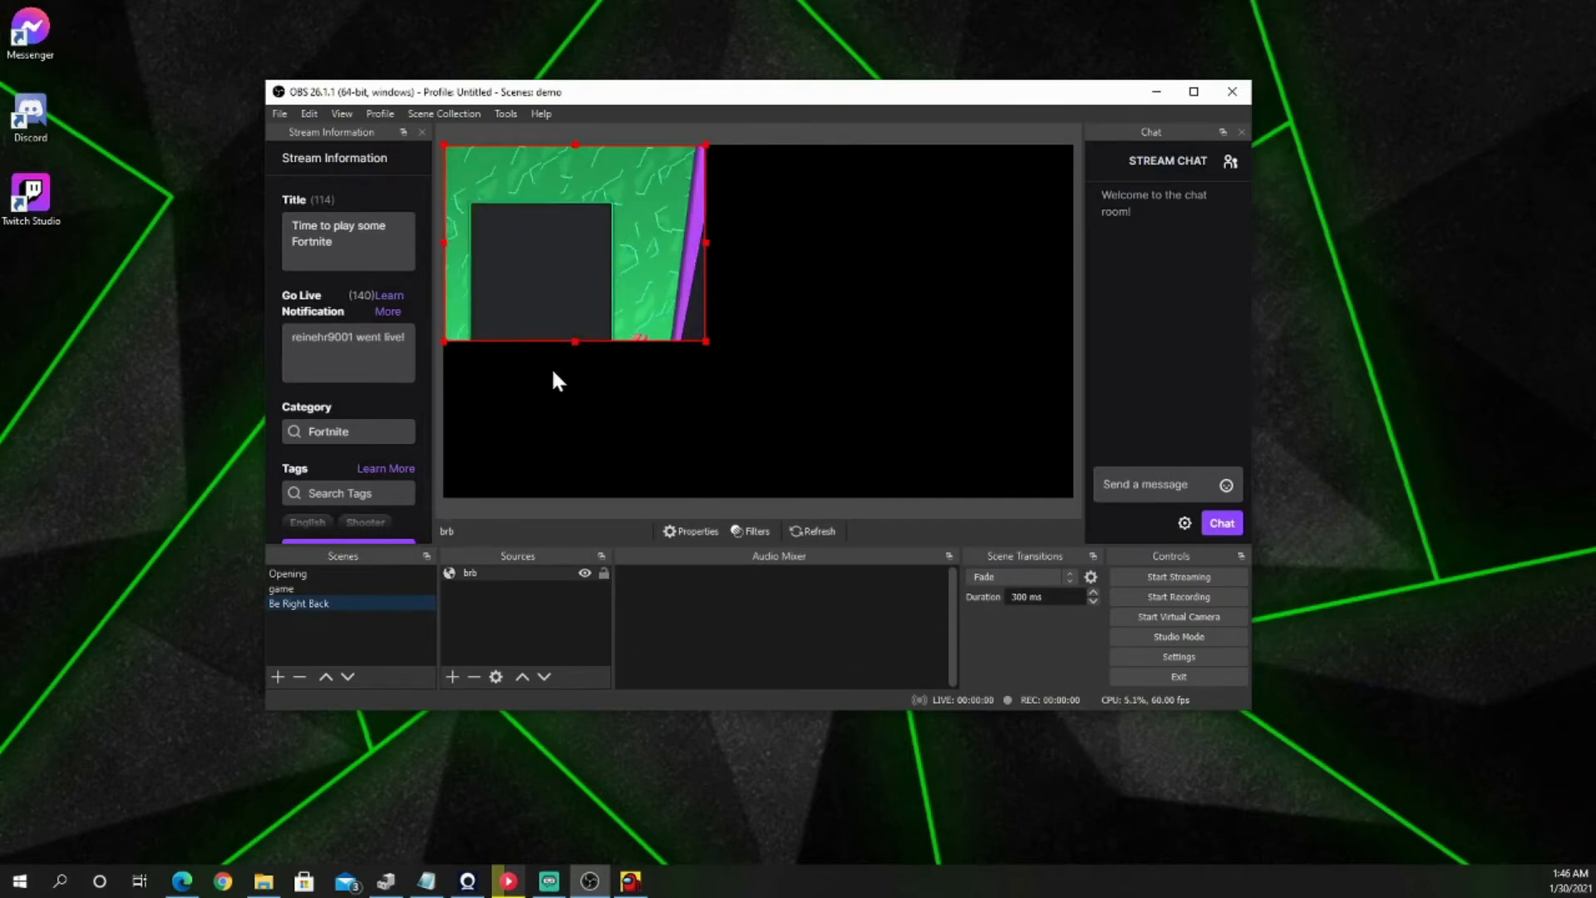
Step: Set the brb browser source's width to 1920 and height to 1080
{"action": "left_click", "coordinate": [640, 272]}
{"action": "double_click", "coordinate": [525, 571]}
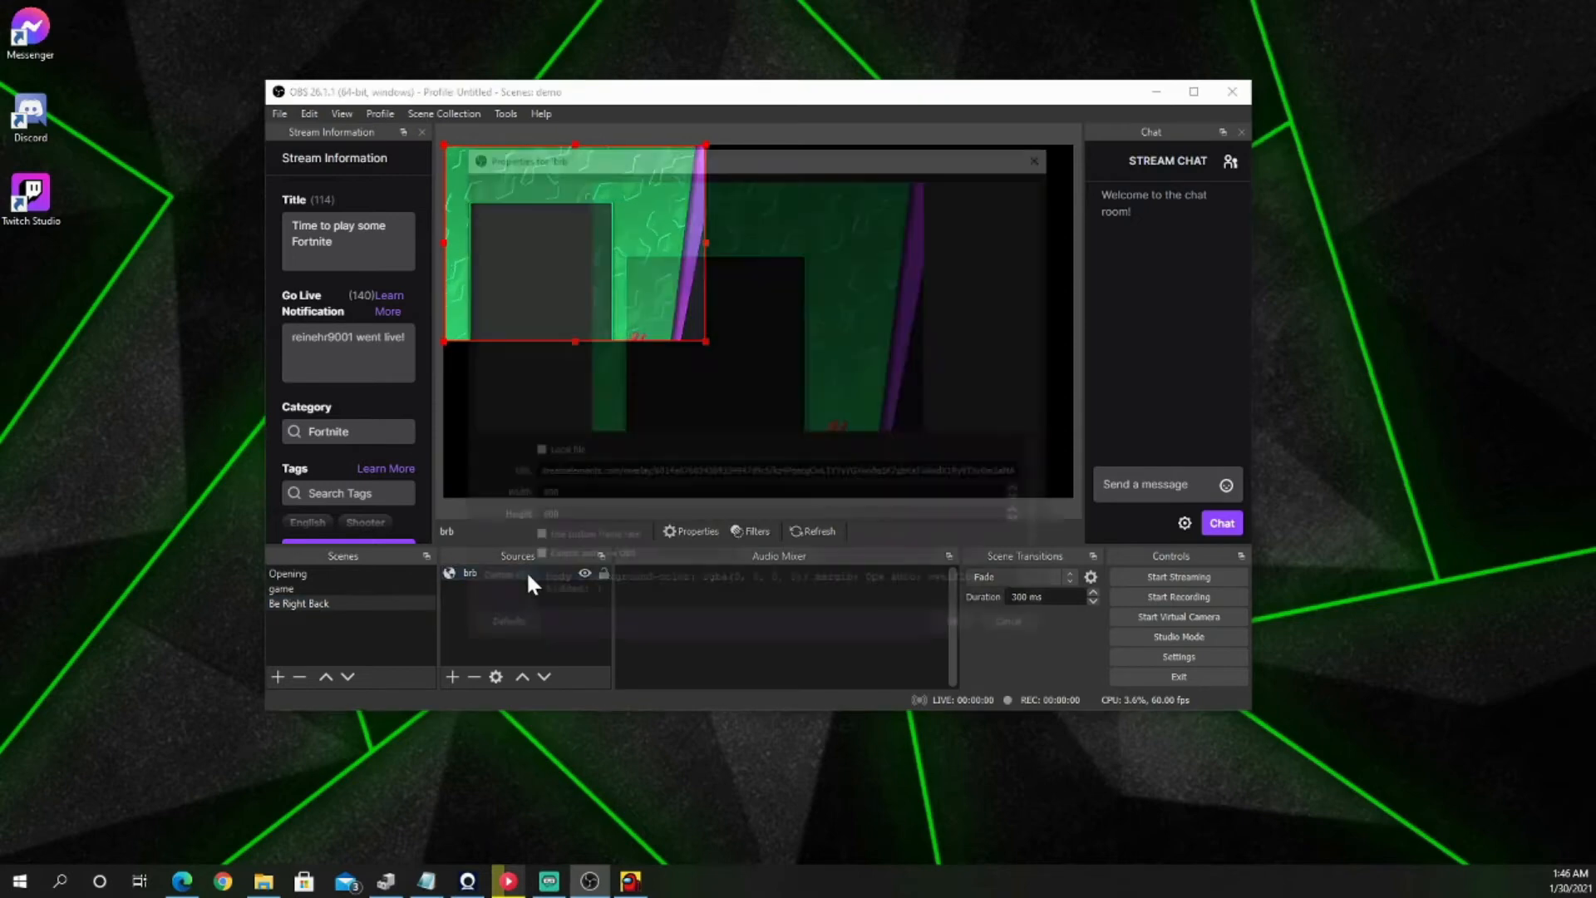
{"action": "type", "text": "1920"}
{"action": "key", "text": "Tab"}
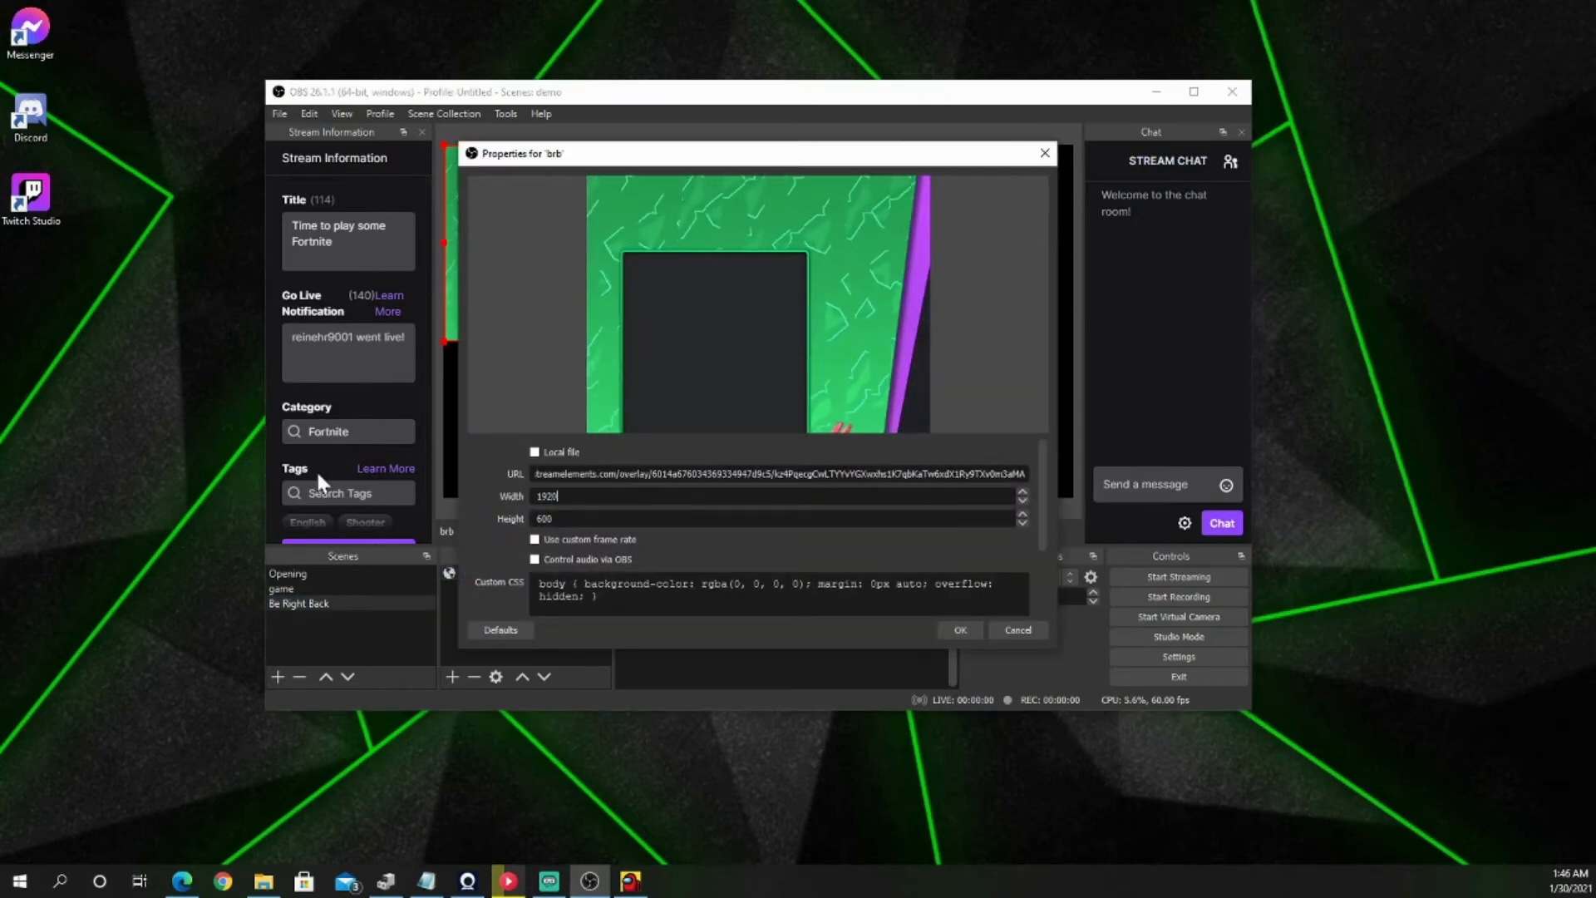
{"action": "type", "text": "1080"}
{"action": "key", "text": "Return"}
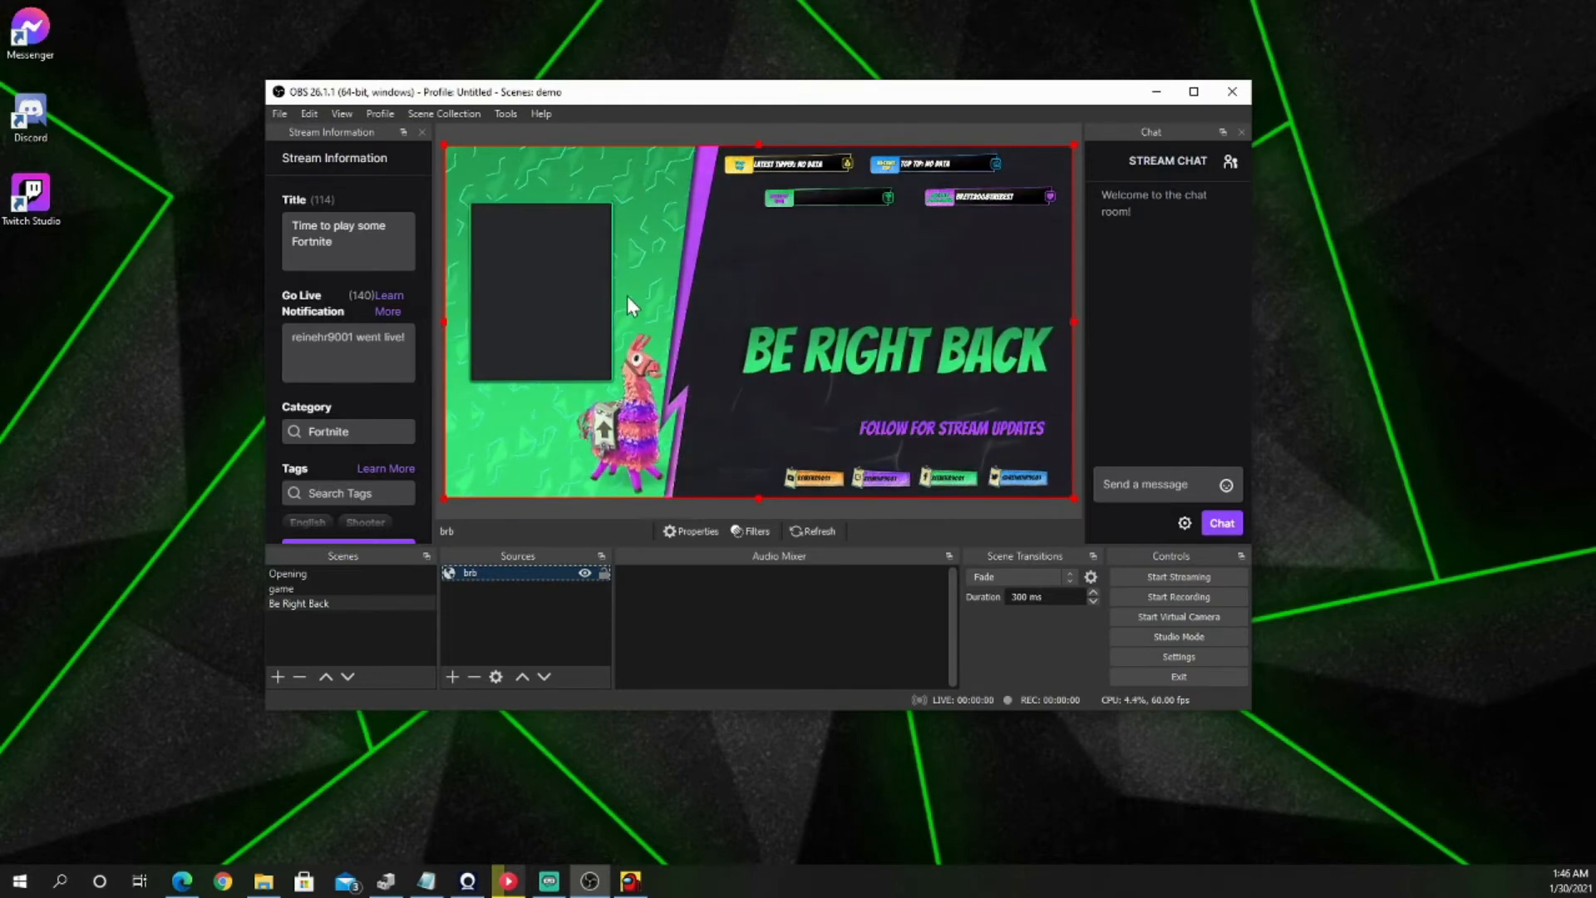
Step: Enable Studio Mode and change the Cut quick transition to Fade (300ms)
{"action": "left_click", "coordinate": [1167, 637]}
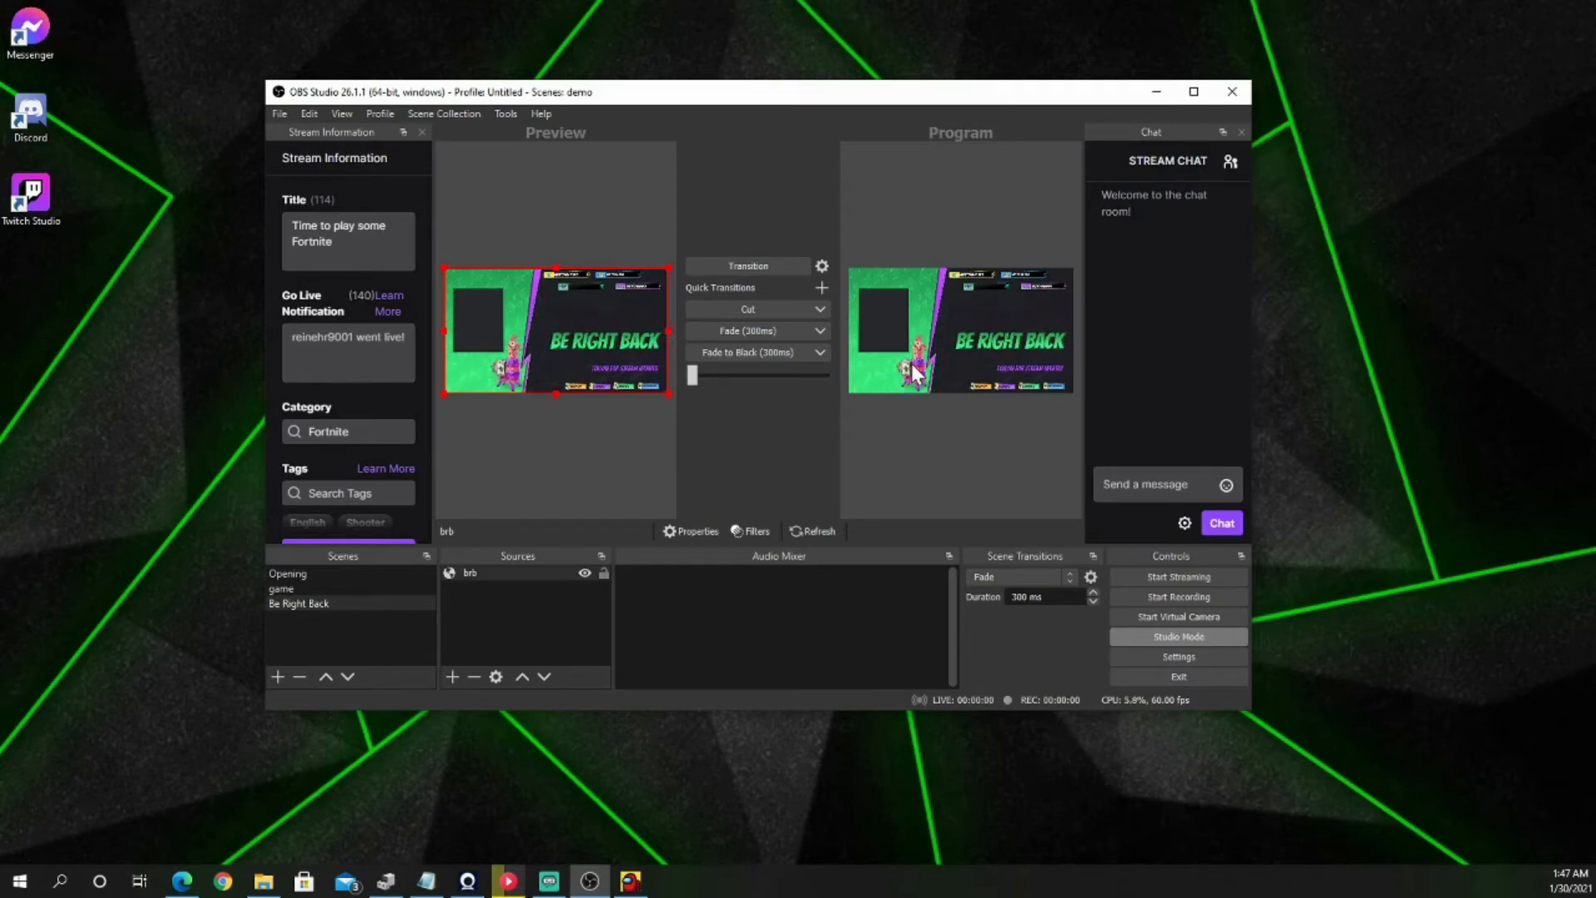
{"action": "left_click", "coordinate": [819, 310]}
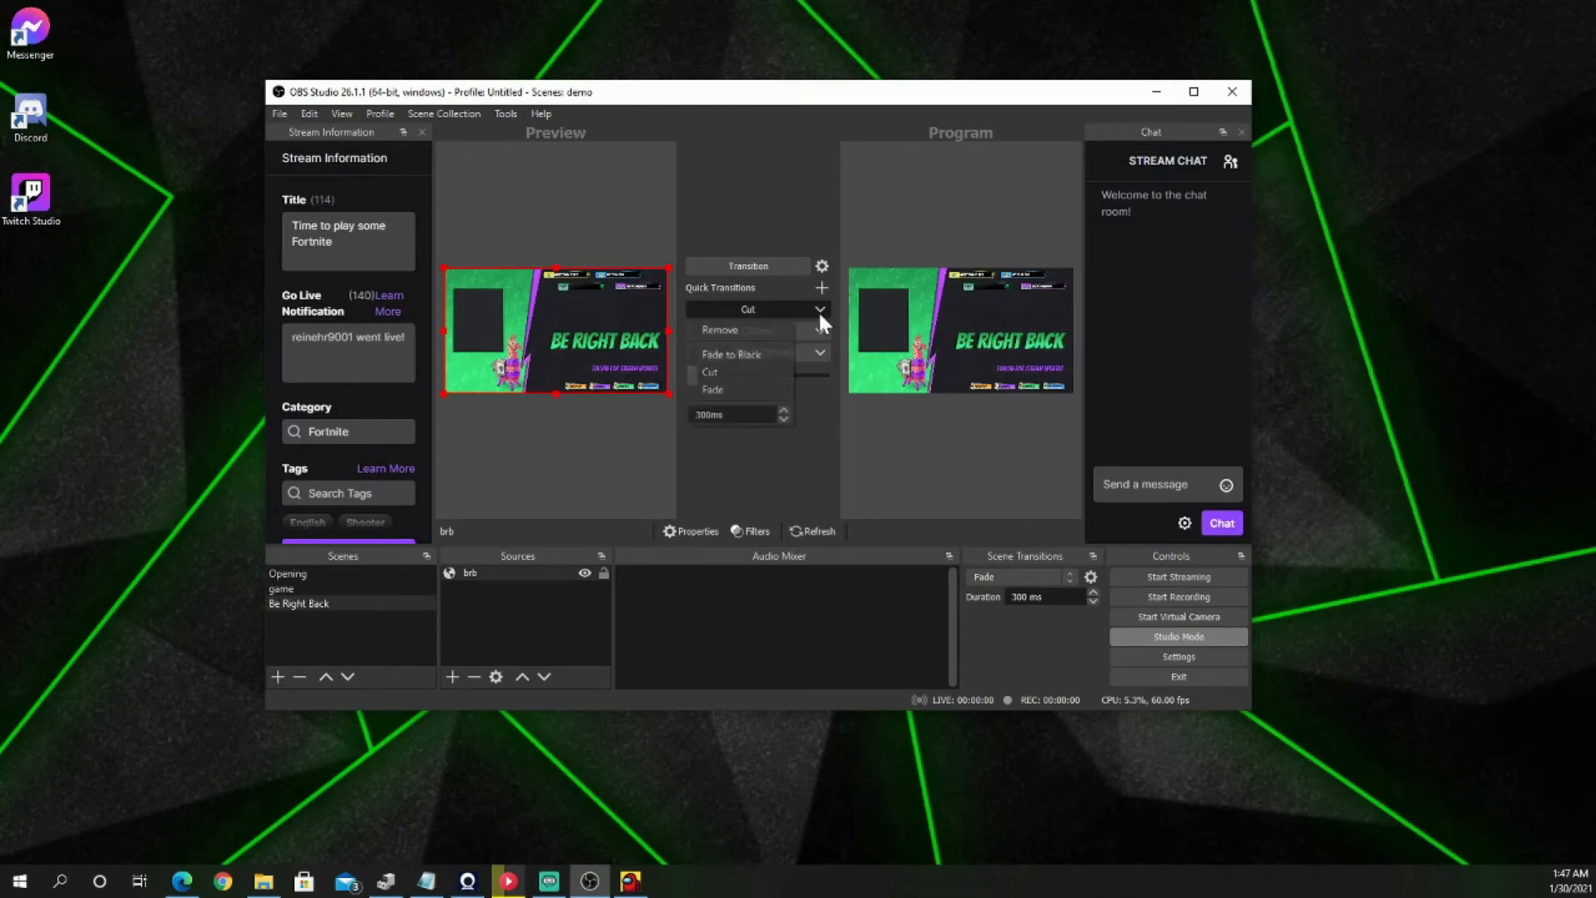
{"action": "left_click", "coordinate": [760, 354]}
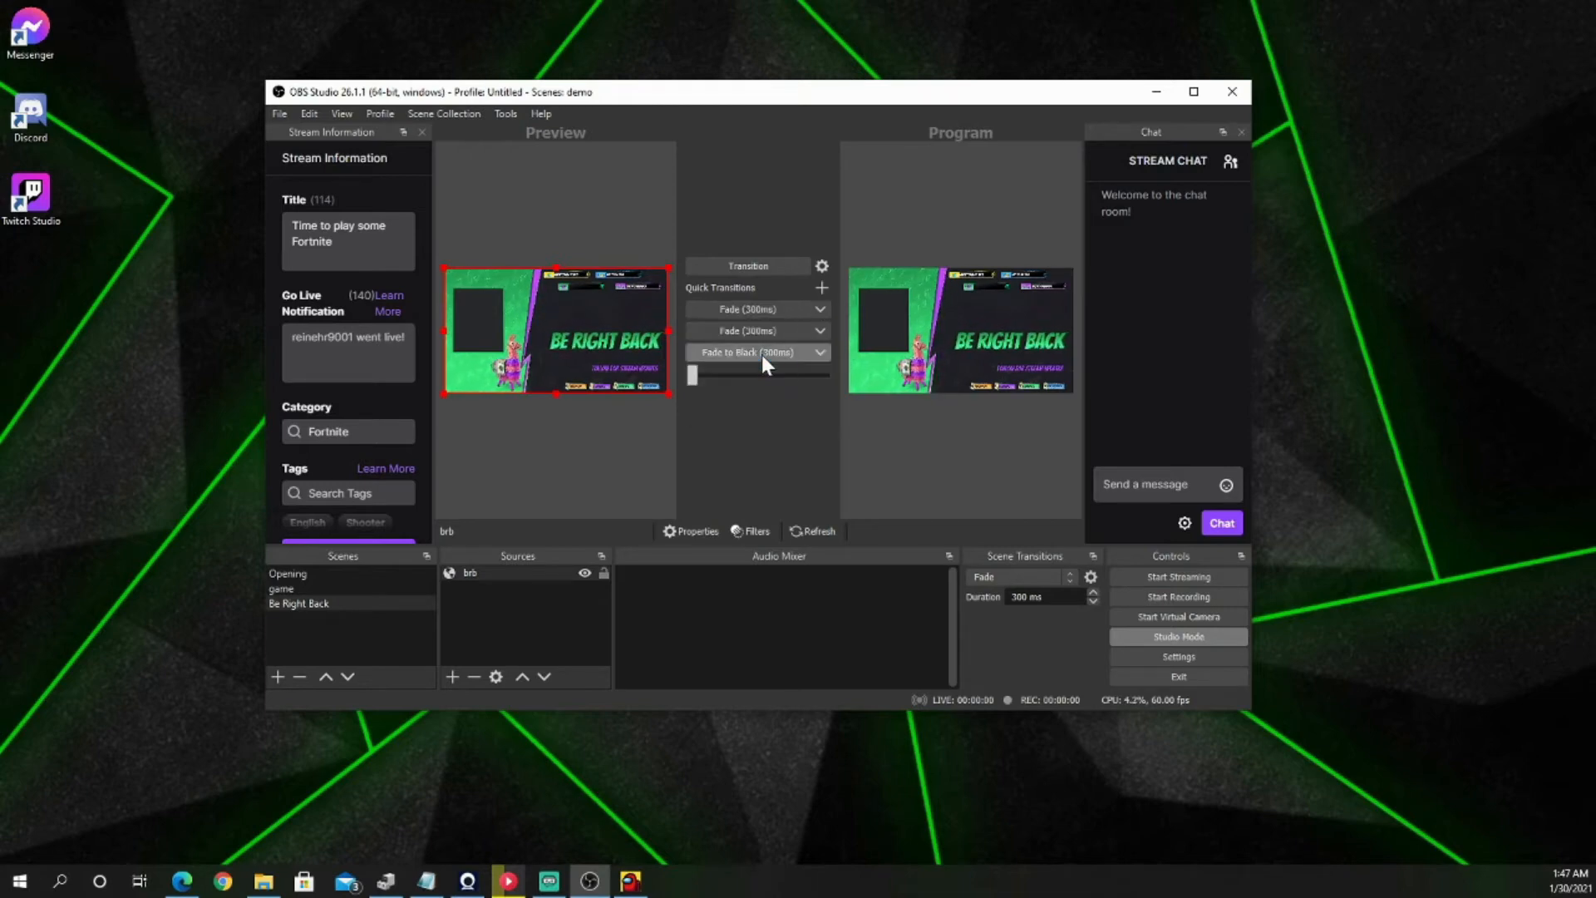
Step: Turn off Studio Mode and make game the active scene
{"action": "left_click", "coordinate": [304, 588]}
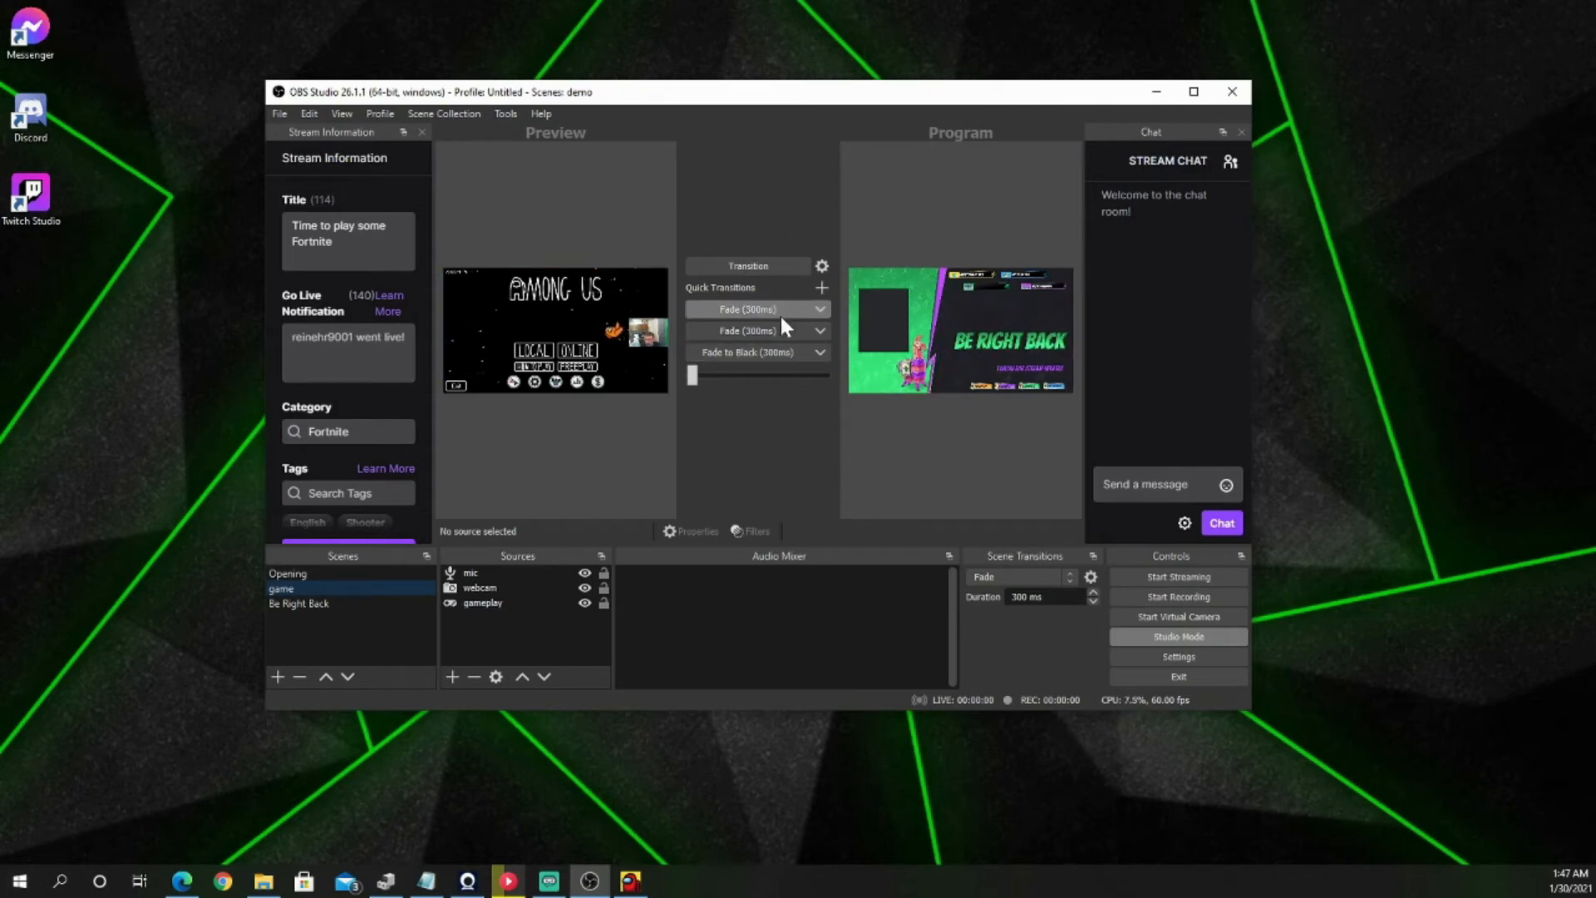
{"action": "left_click", "coordinate": [1169, 640]}
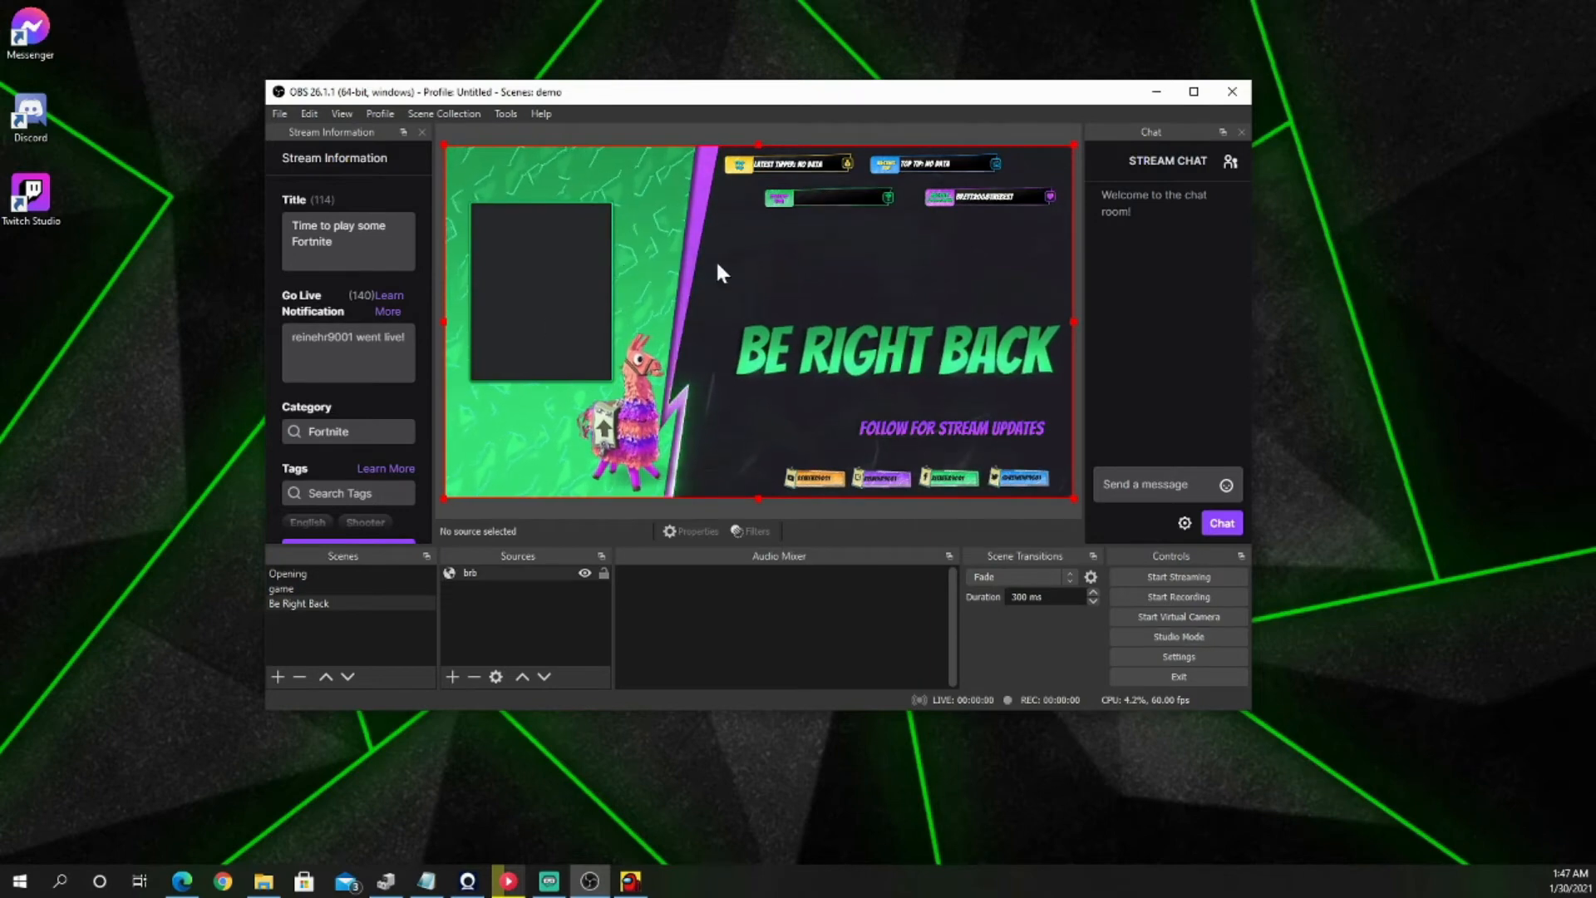
{"action": "left_click", "coordinate": [295, 589]}
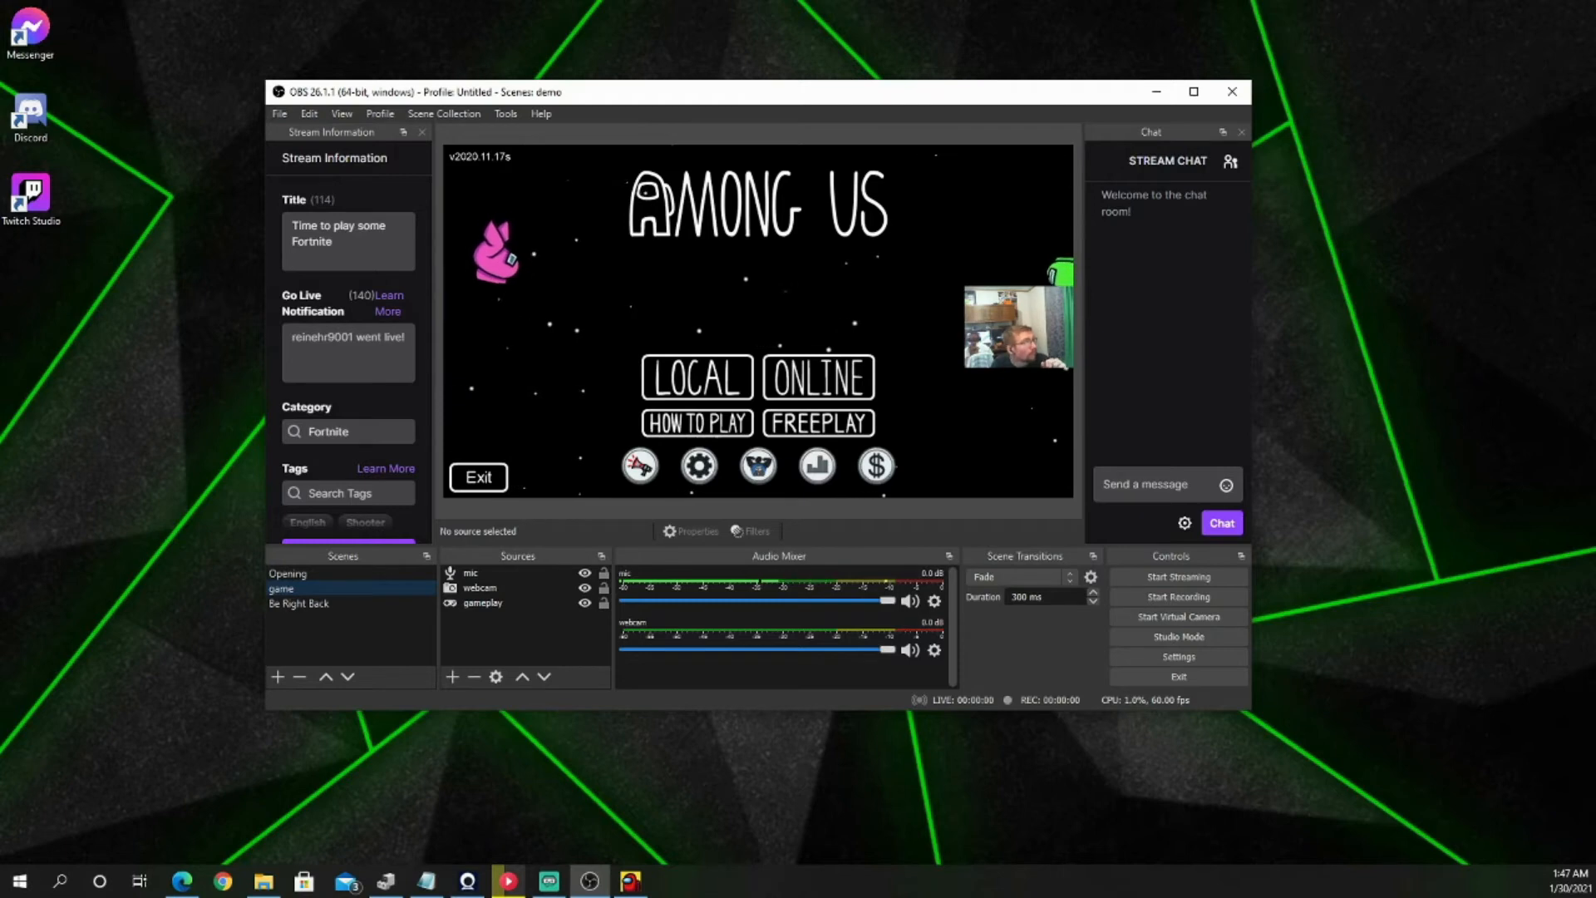
Step: Switch to the StreamElements dashboard in the browser and browse its themes gallery down to Danger Zone Animated Super Theme
{"action": "key", "text": "alt+Tab"}
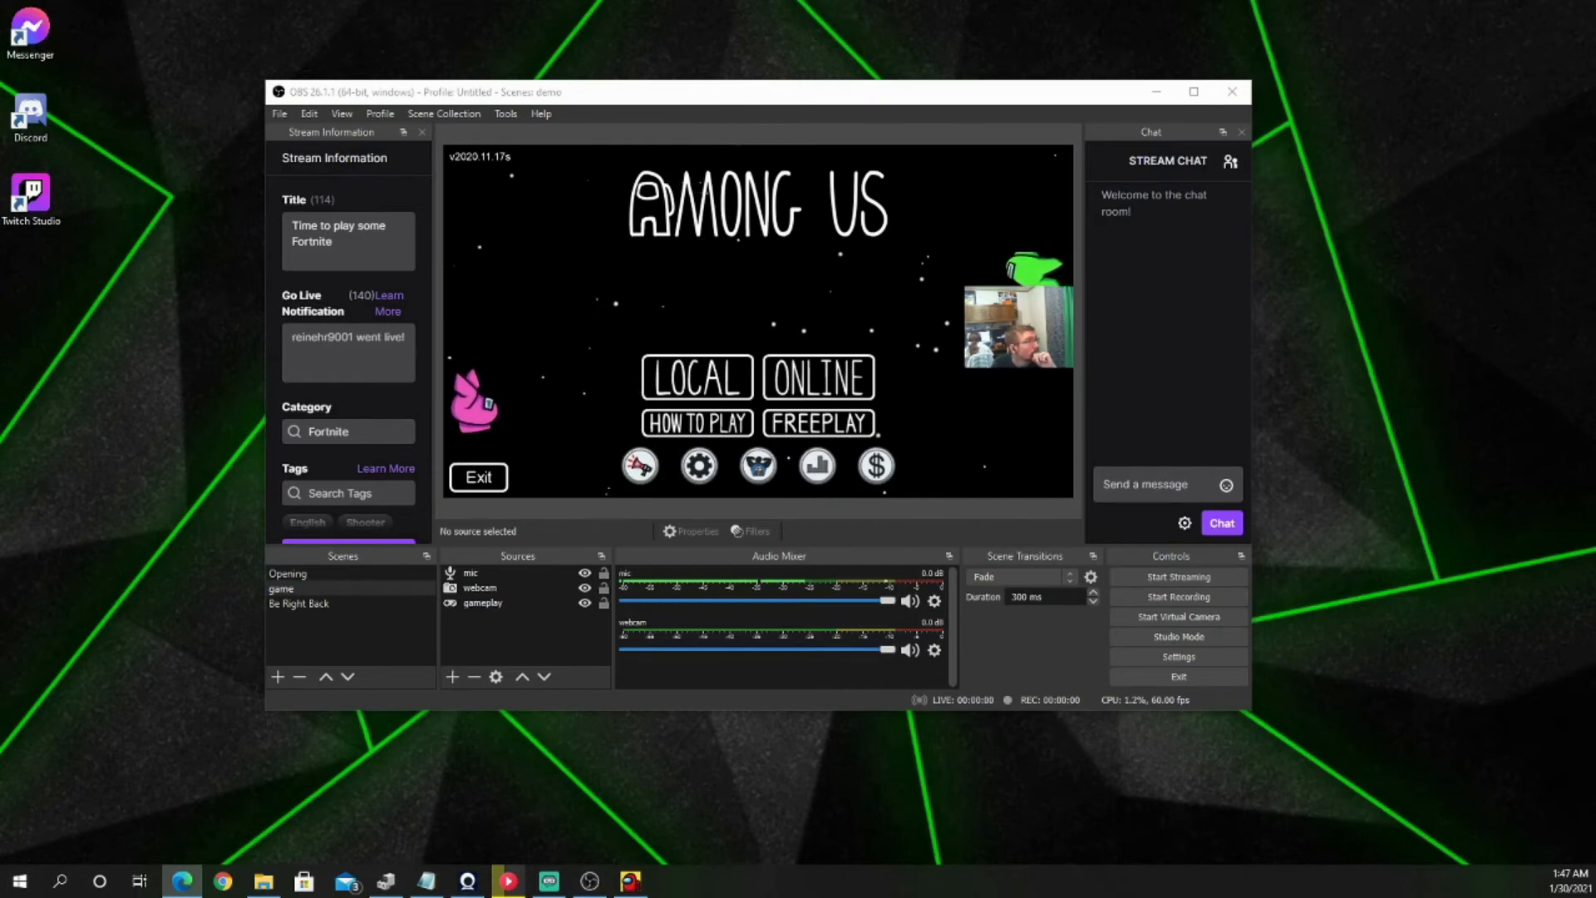
{"action": "left_click_drag", "start_coordinate": [0, 490], "coordinate": [873, 4]}
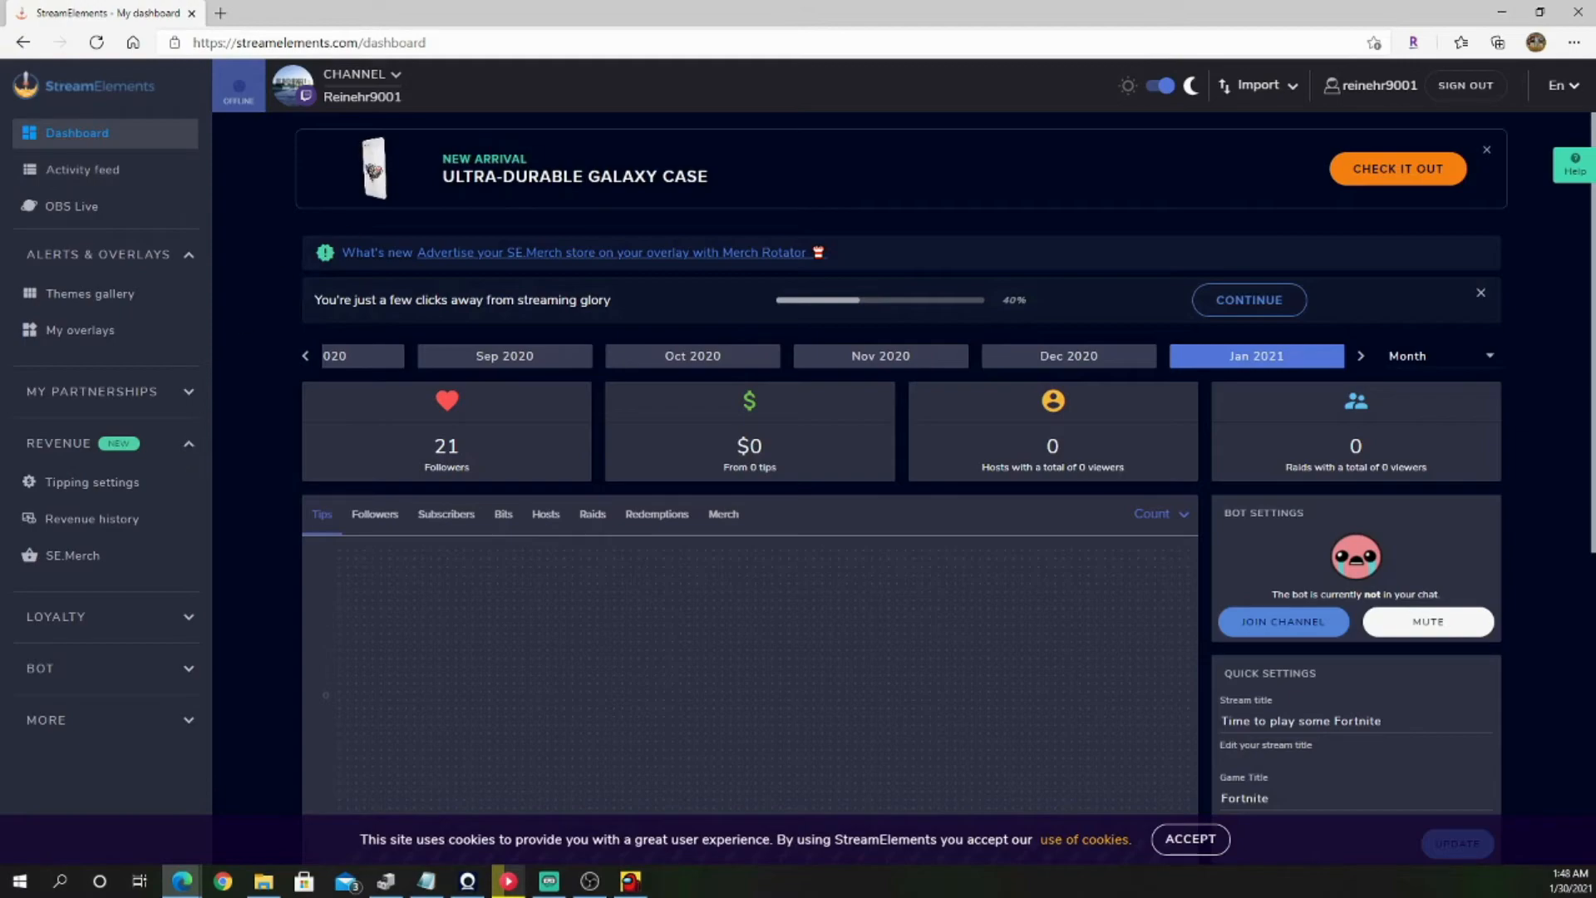
{"action": "left_click", "coordinate": [91, 293]}
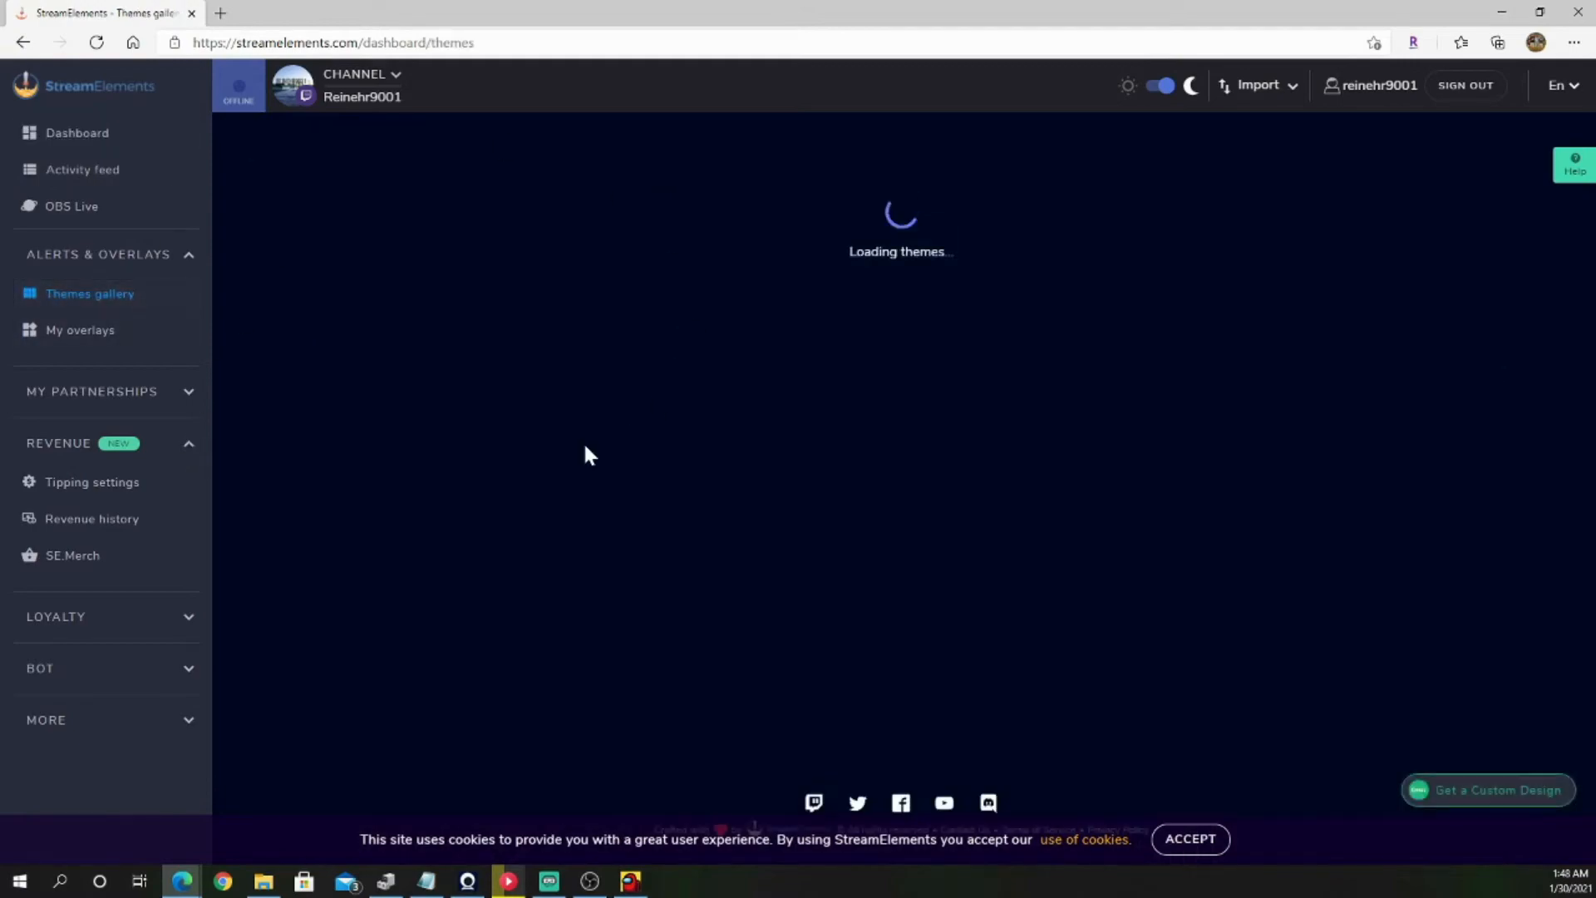
{"action": "scroll", "coordinate": [786, 426], "scroll_direction": "down", "scroll_amount": 4}
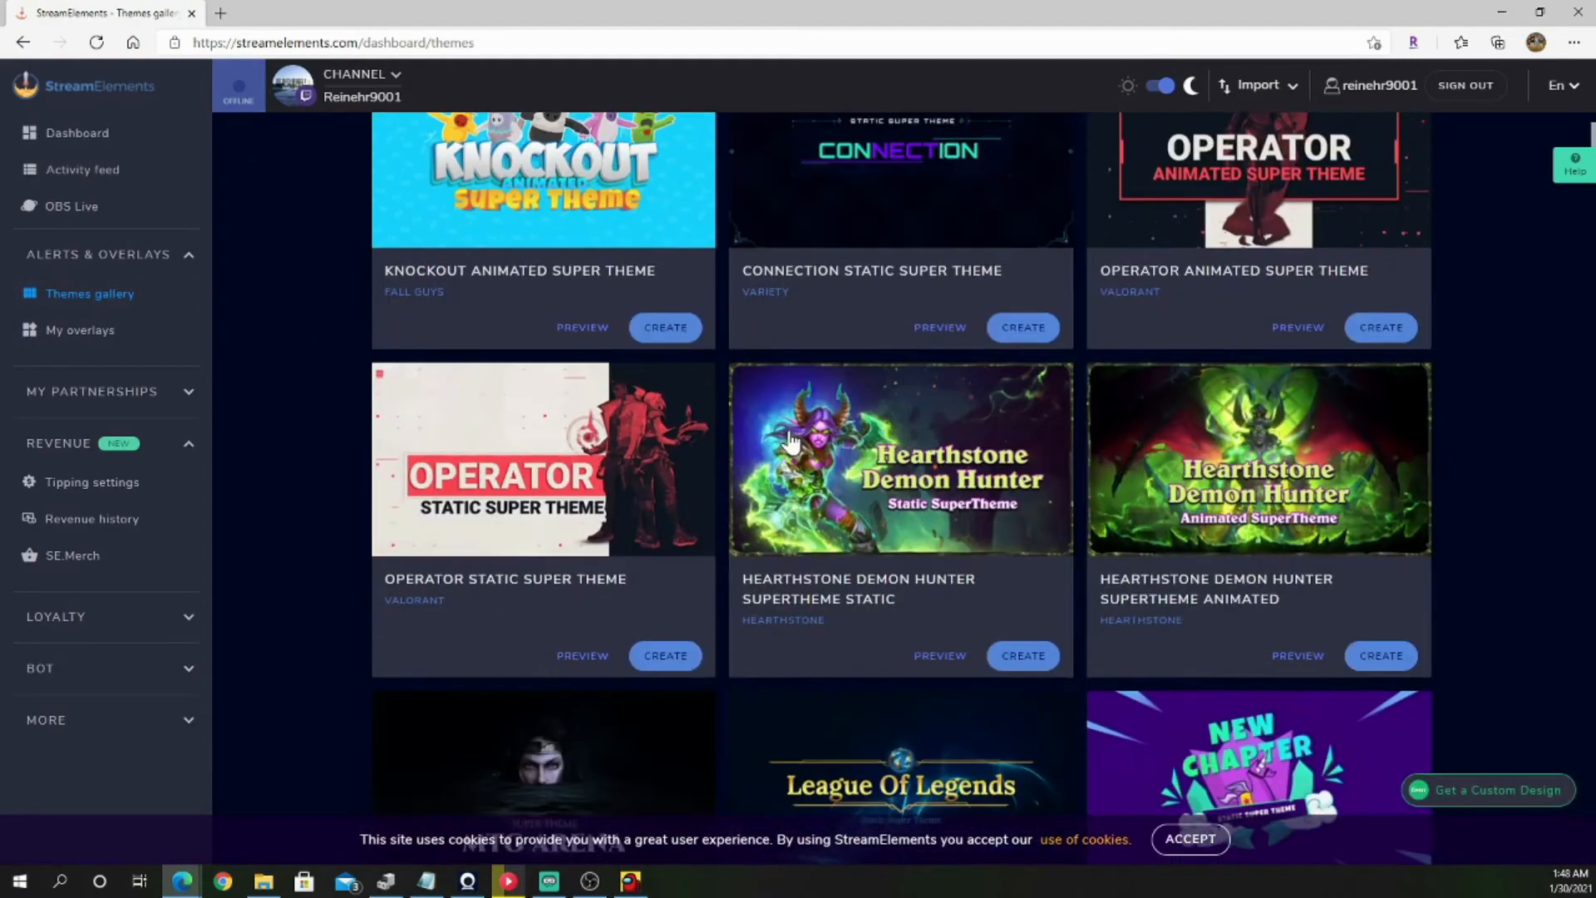
{"action": "scroll", "coordinate": [790, 438], "scroll_direction": "down", "scroll_amount": 12}
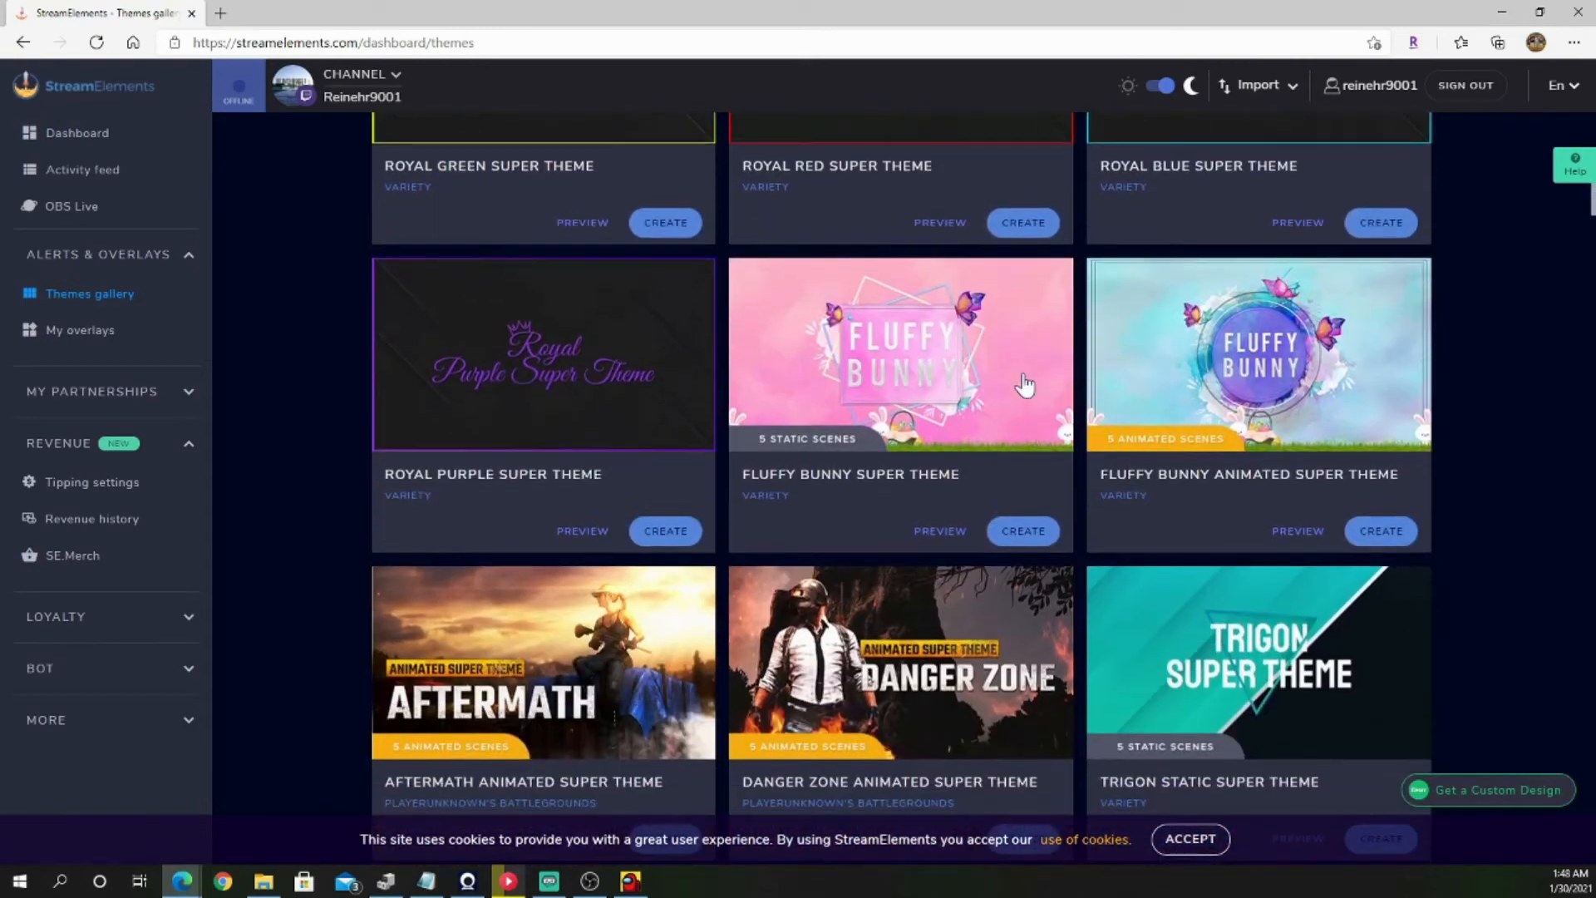
{"action": "scroll", "coordinate": [695, 491], "scroll_direction": "down", "scroll_amount": 3}
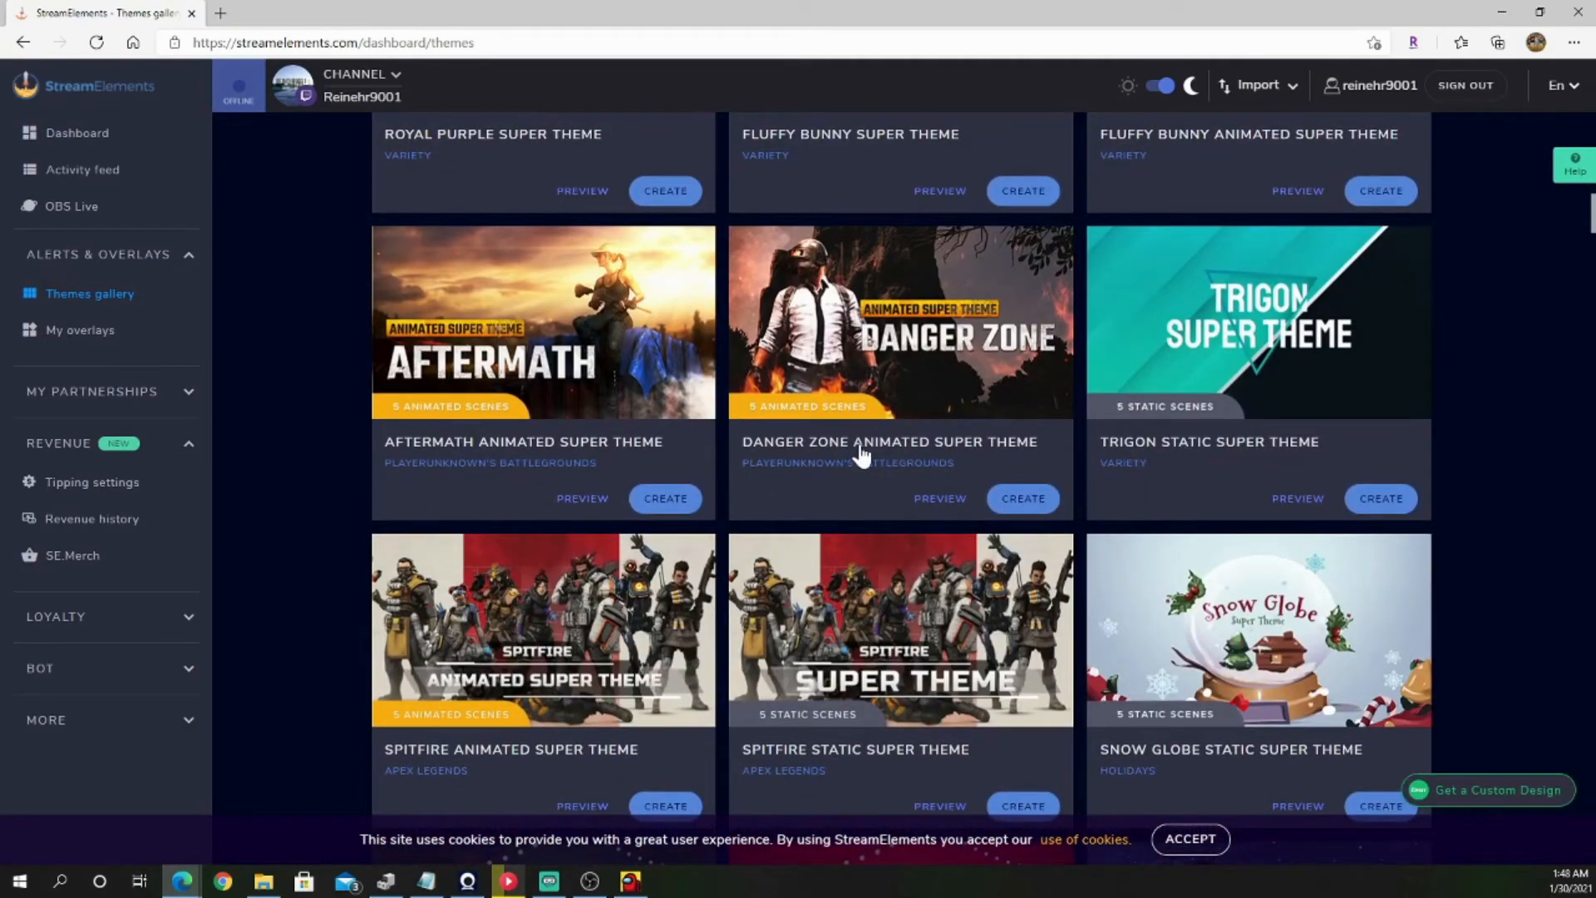
Step: Preview the scenes of the Danger Zone Animated Super Theme and create an overlay named "pubG" from it
{"action": "left_click", "coordinate": [903, 335]}
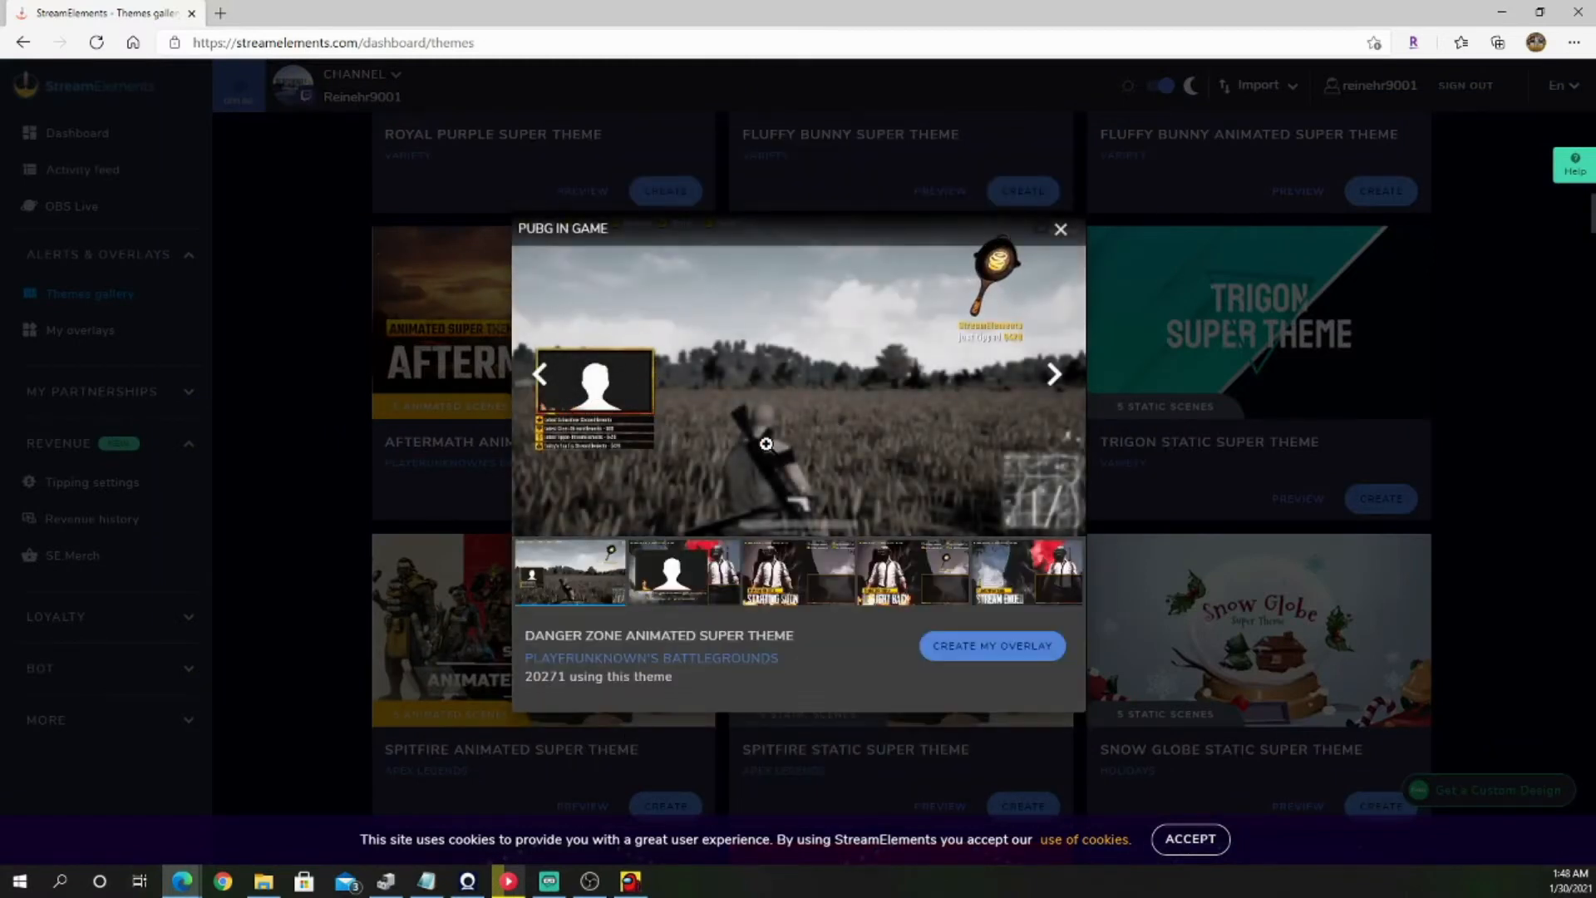
{"action": "left_click", "coordinate": [1054, 376]}
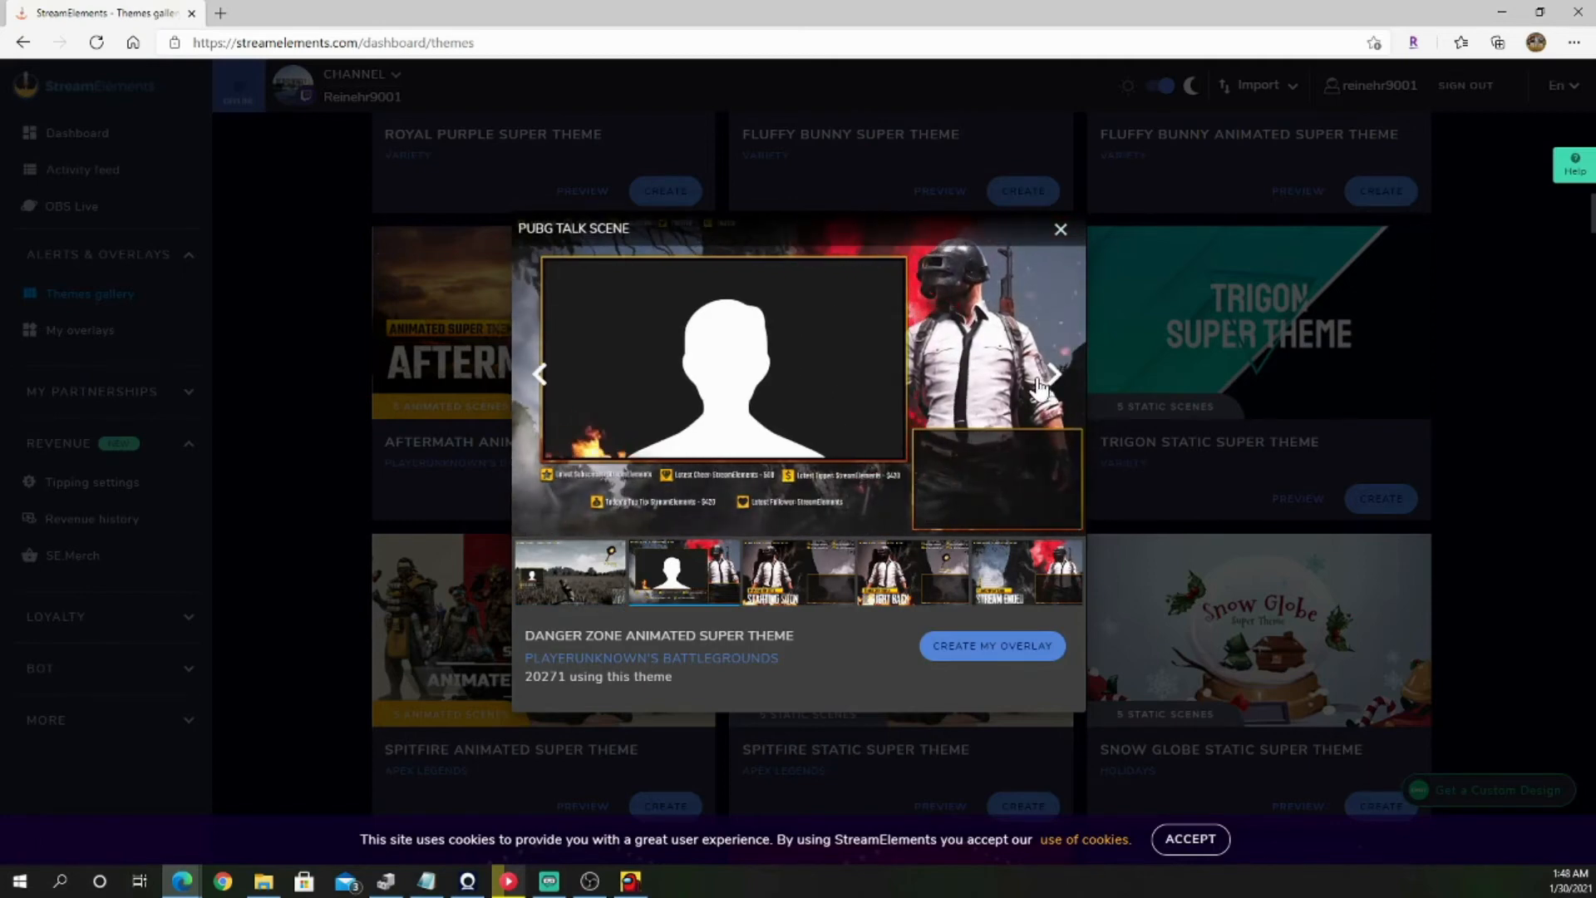
{"action": "left_click", "coordinate": [1056, 380]}
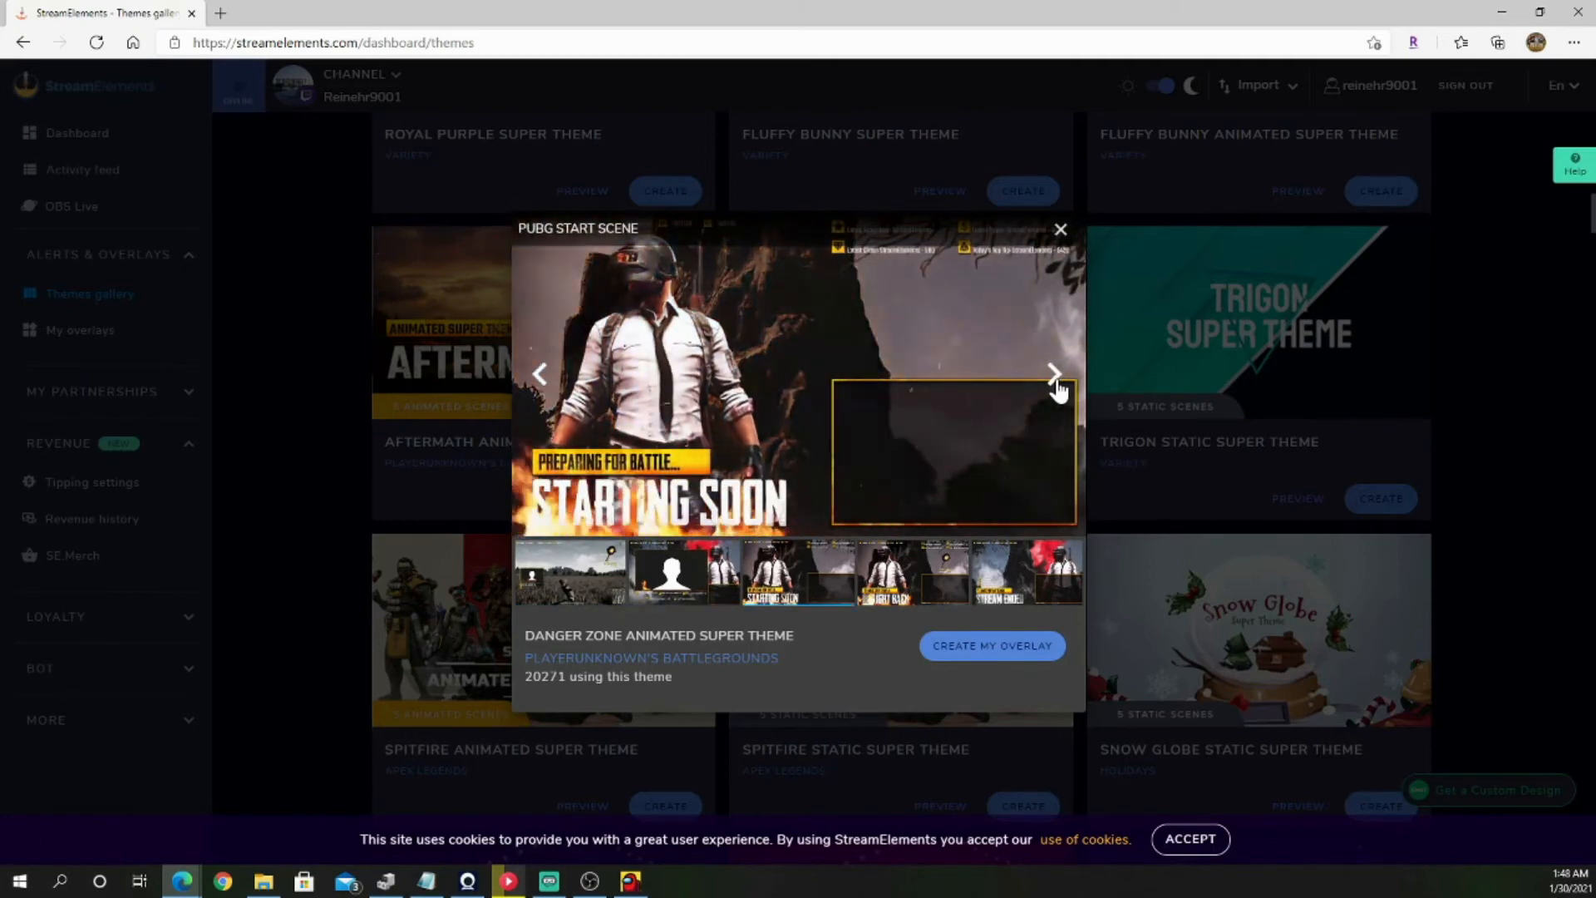
{"action": "left_click", "coordinate": [1055, 382]}
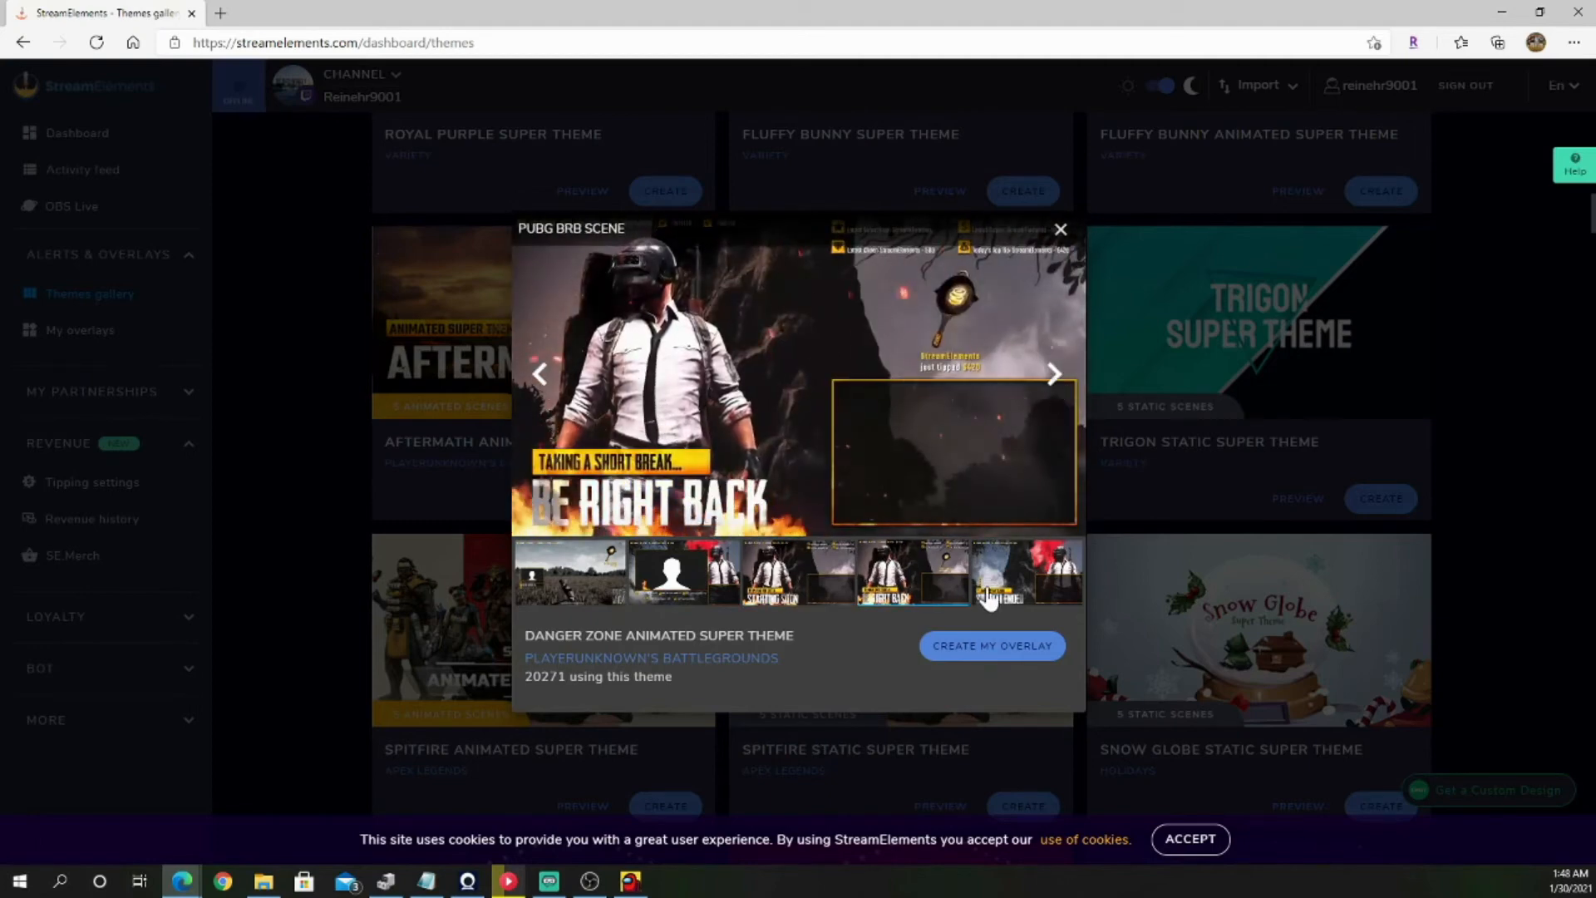
{"action": "left_click", "coordinate": [994, 647]}
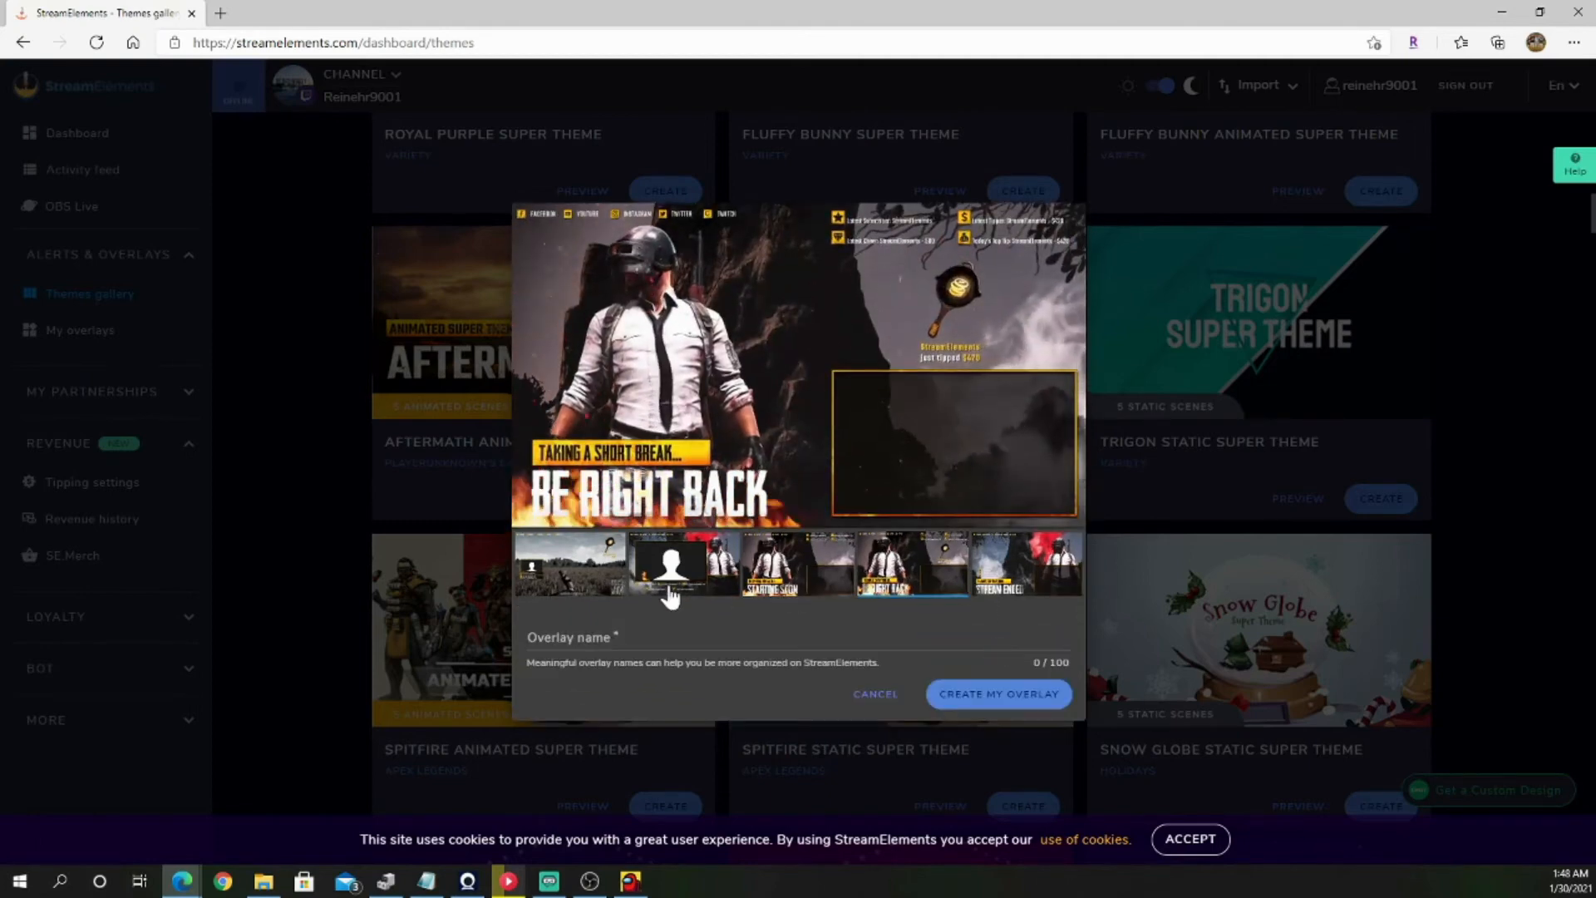
{"action": "type", "text": "pub"}
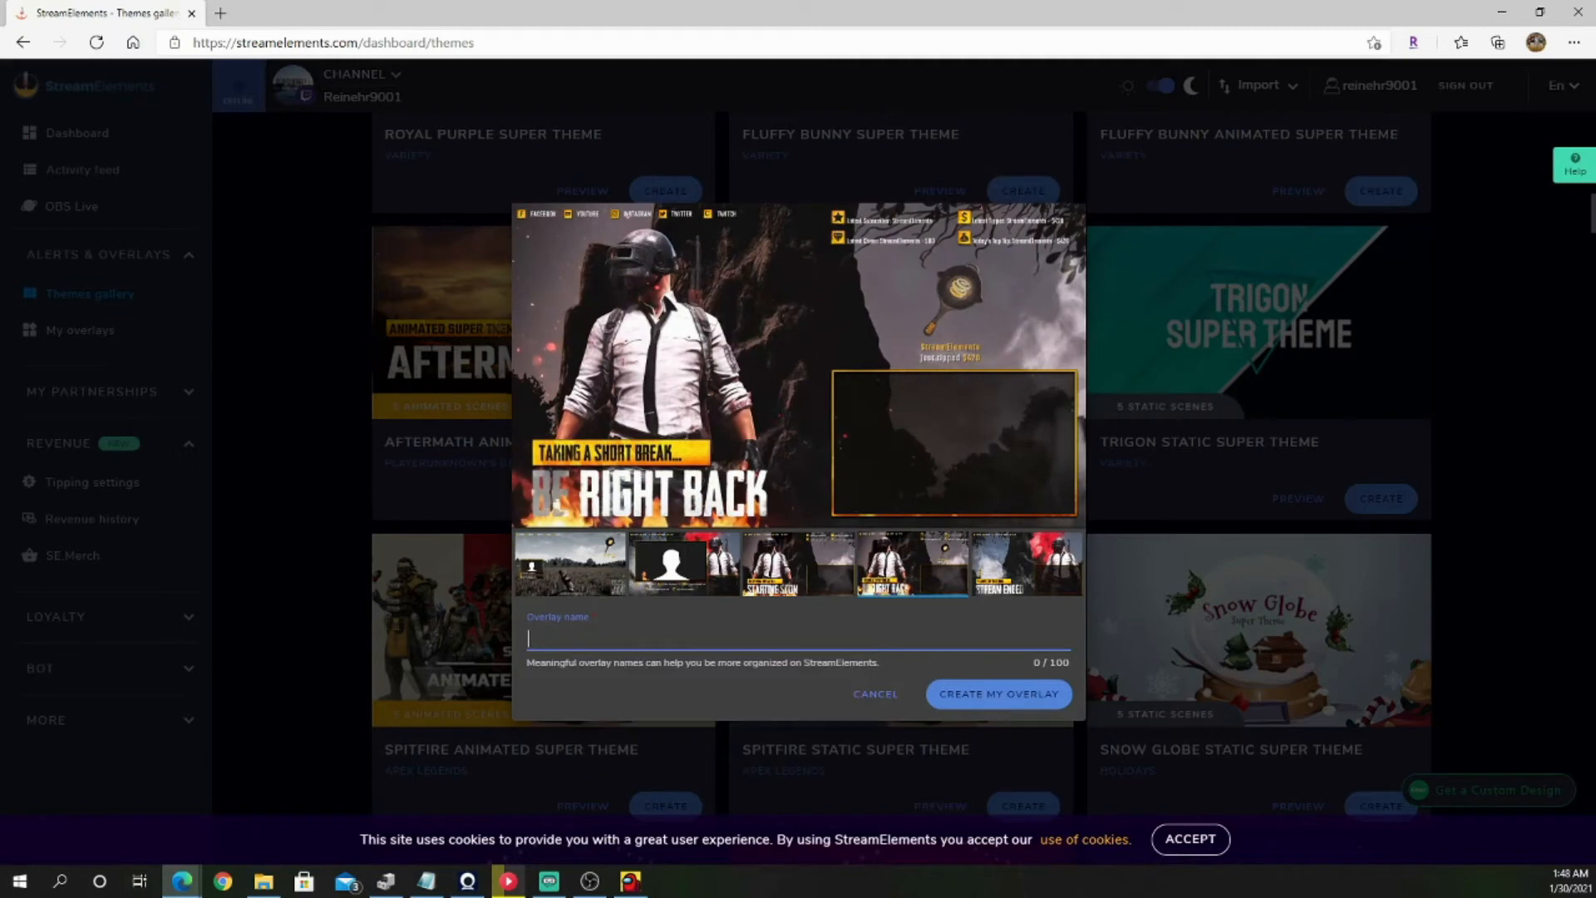
{"action": "type", "text": "G"}
{"action": "key", "text": "Return"}
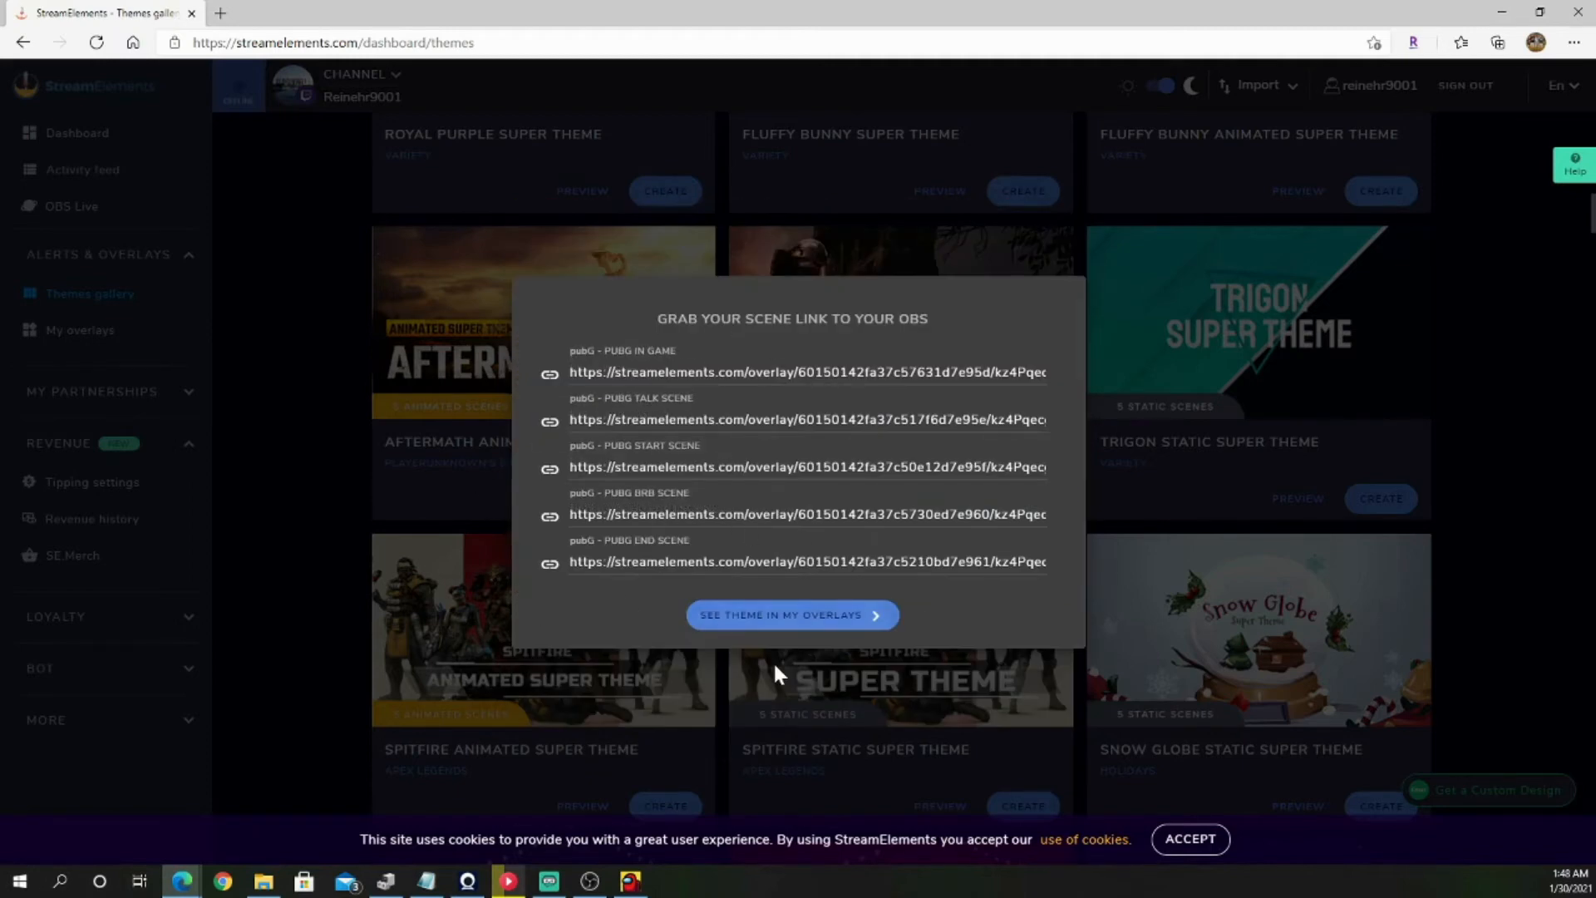
Step: Open the pubG - PUBG START SCENE overlay from My overlays for editing and collapse its layer list
{"action": "left_click", "coordinate": [788, 617]}
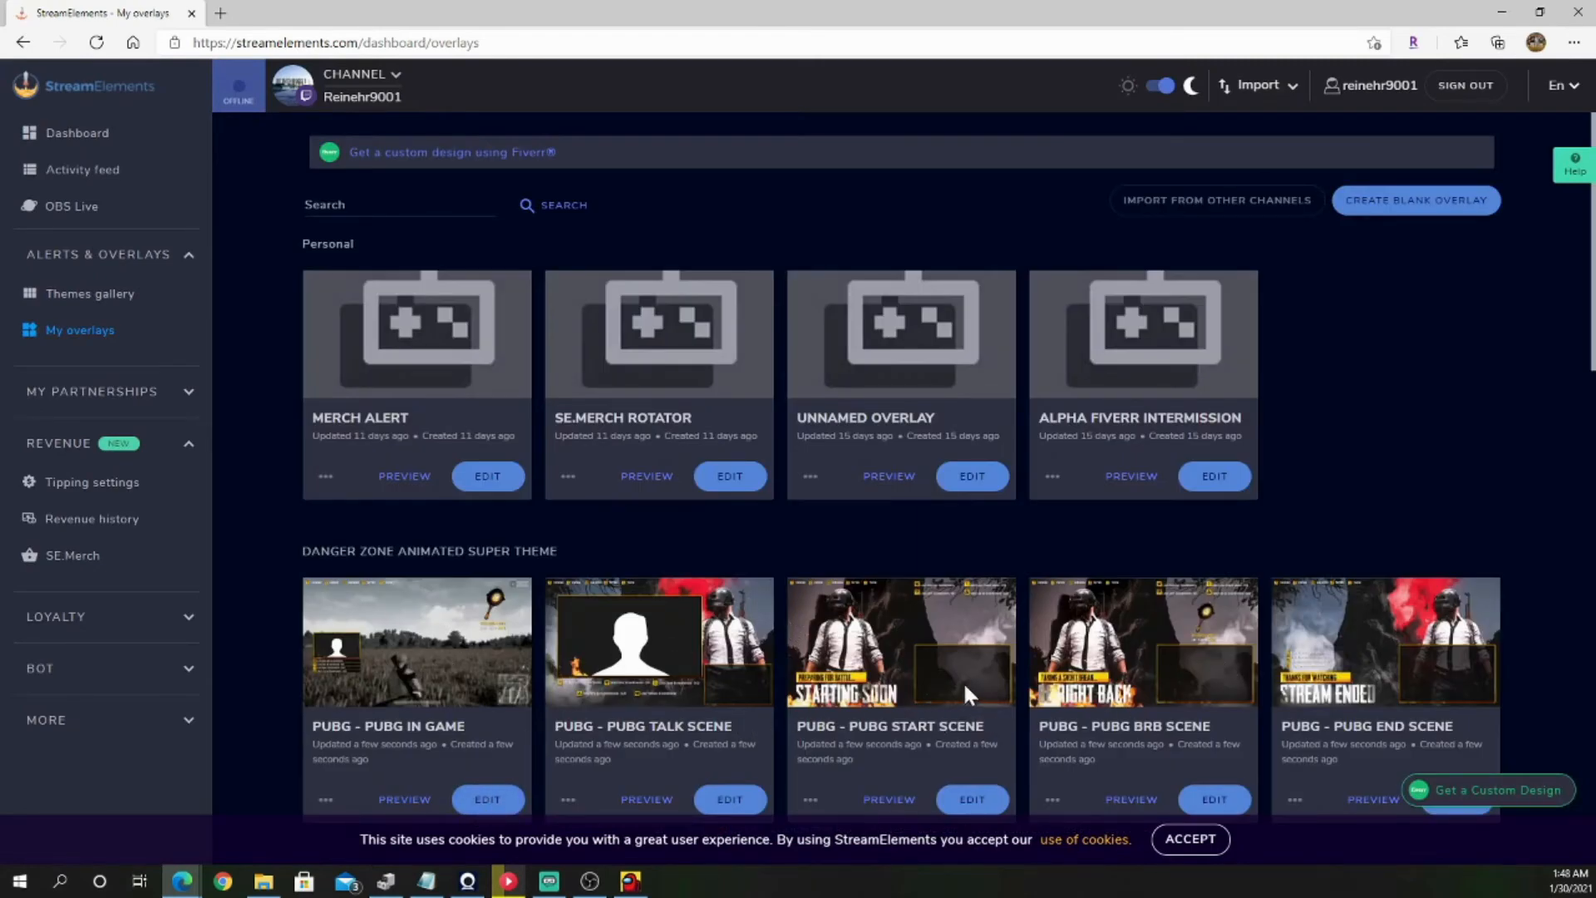
{"action": "scroll", "coordinate": [962, 681], "scroll_direction": "down", "scroll_amount": 1}
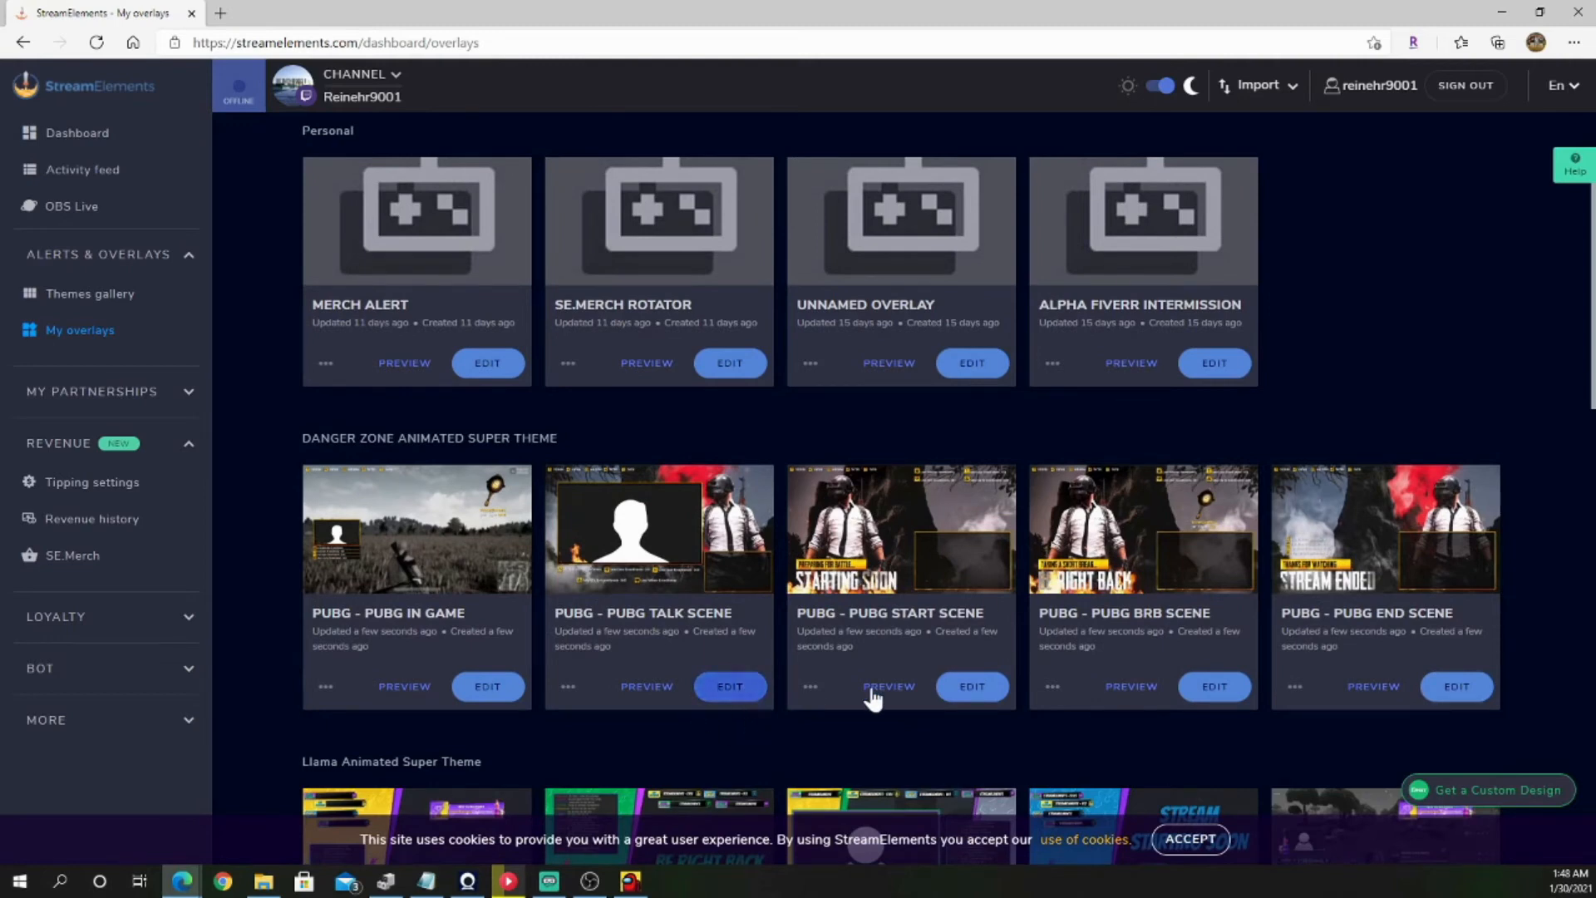
{"action": "left_click", "coordinate": [981, 689]}
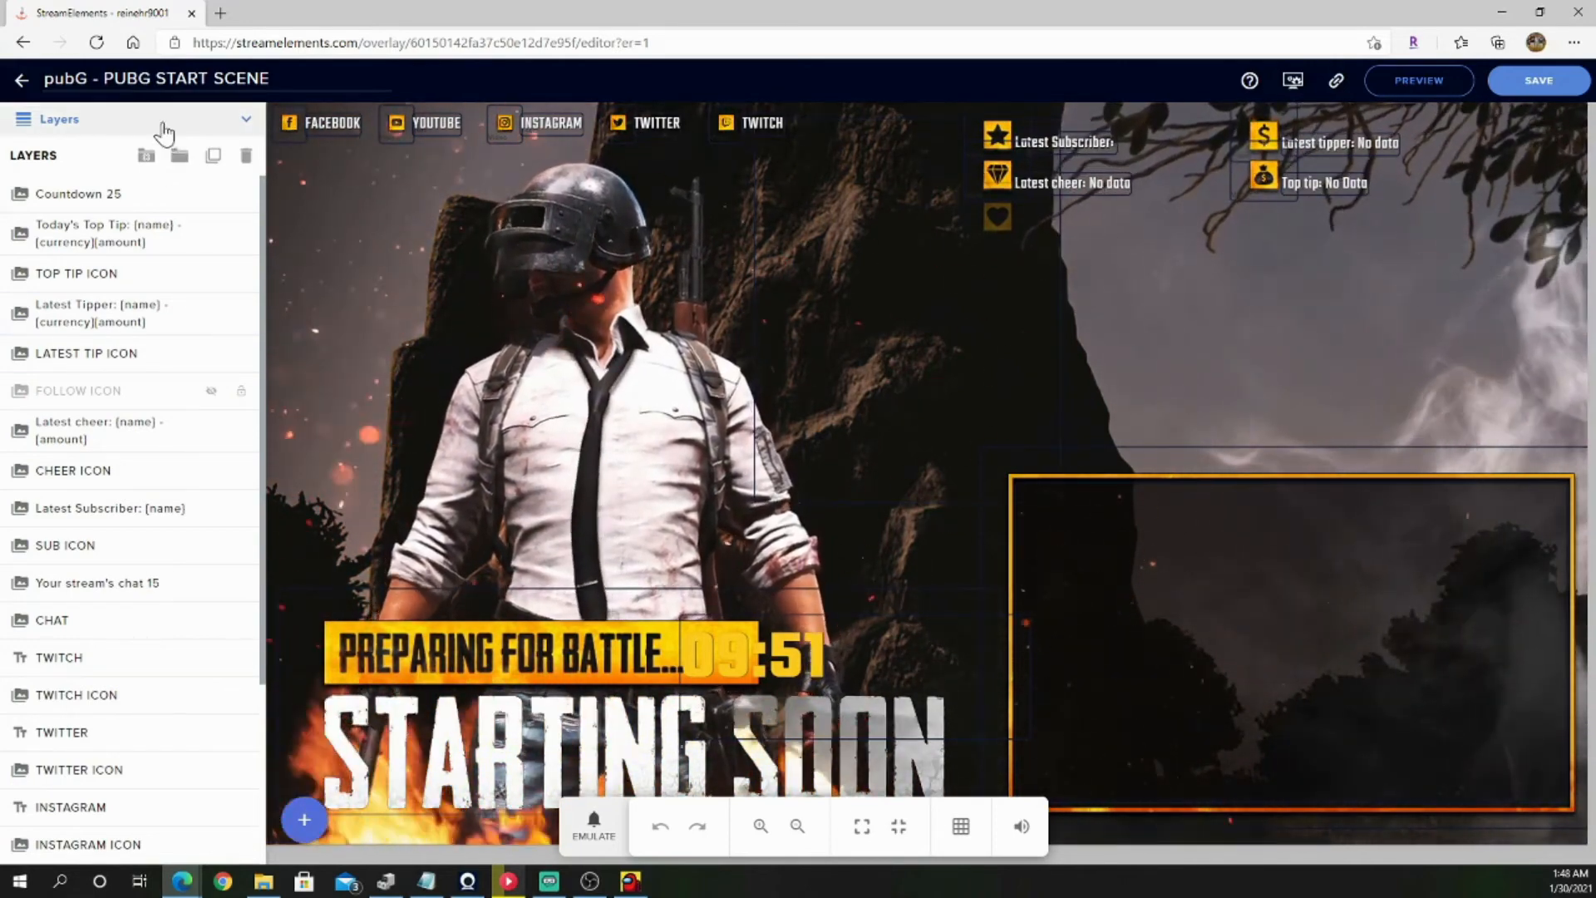
{"action": "left_click", "coordinate": [163, 127]}
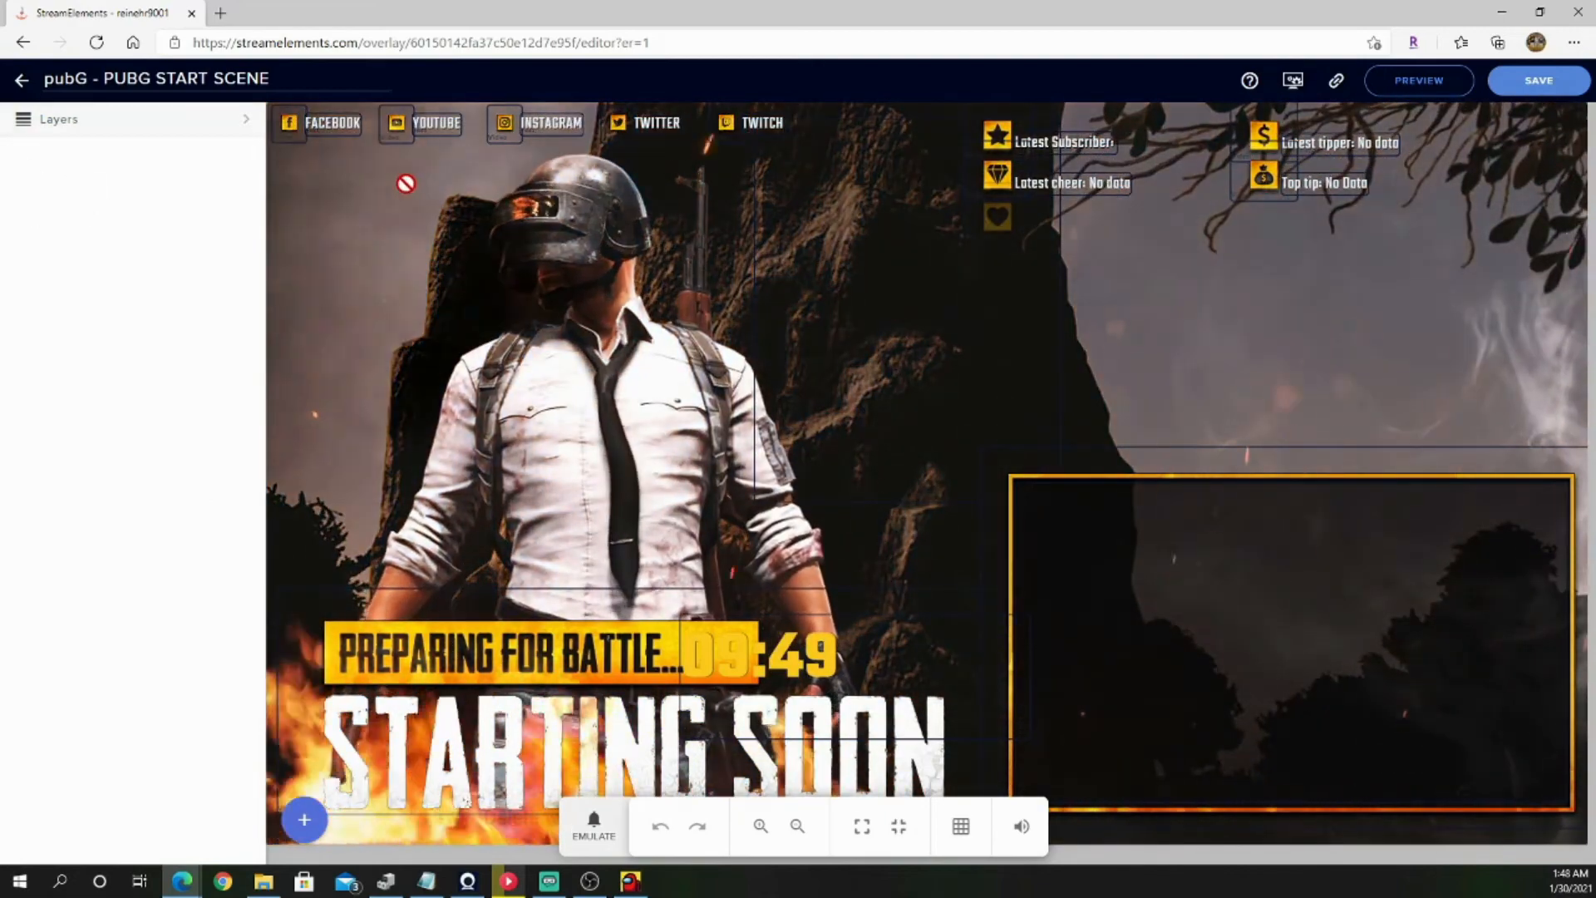
Step: Set the message of the FACEBOOK text element to "{Streamer}"
{"action": "left_click", "coordinate": [332, 125]}
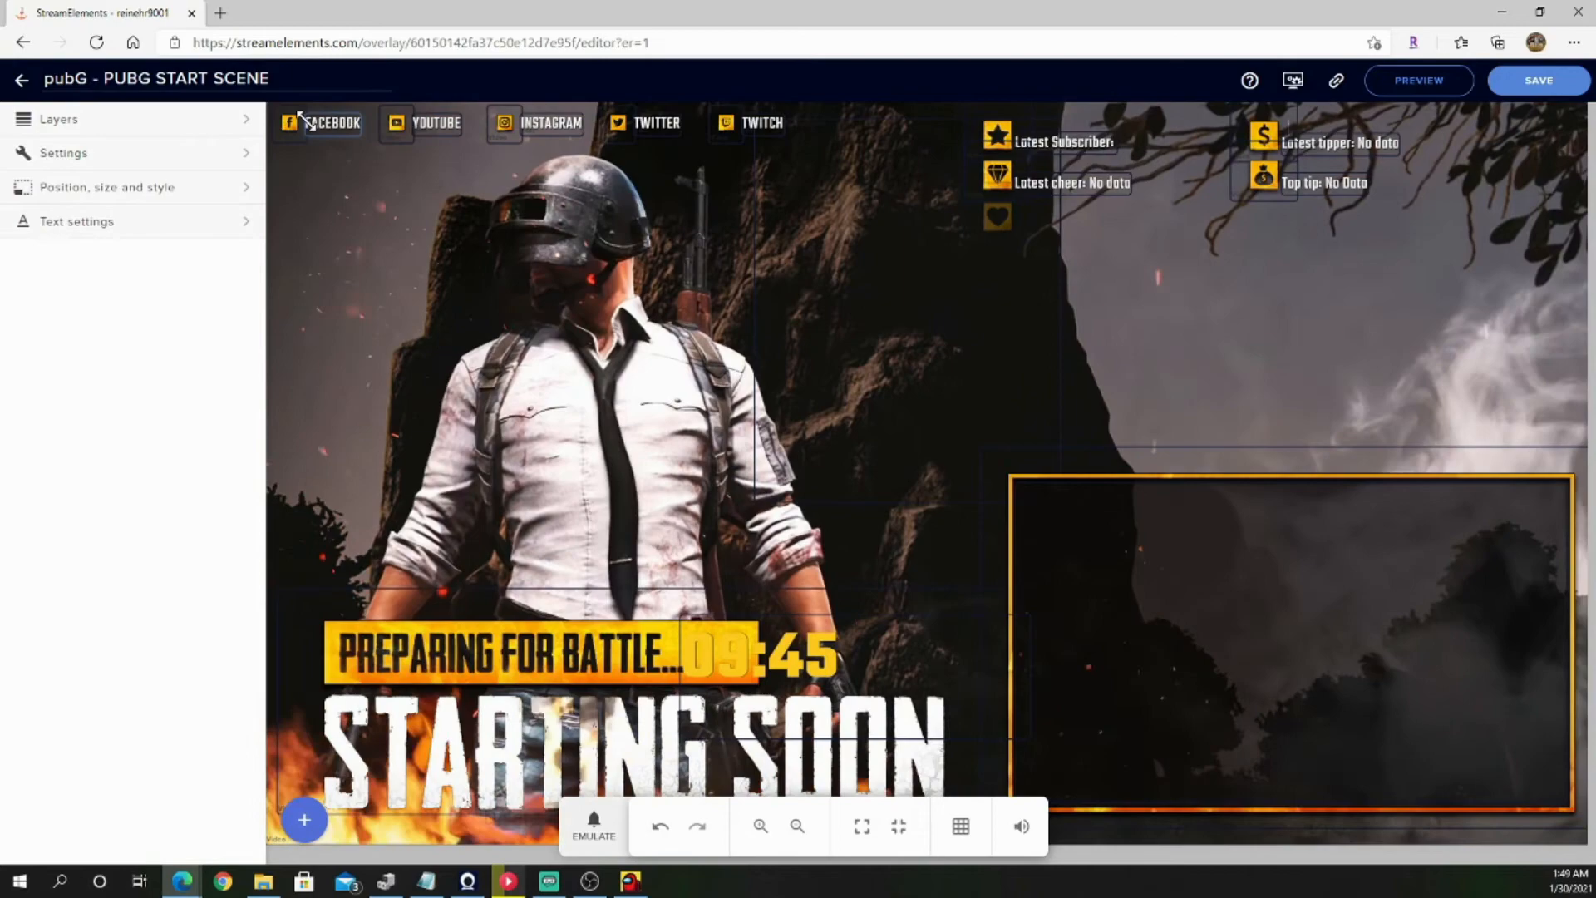
{"action": "left_click", "coordinate": [177, 158]}
{"action": "double_click", "coordinate": [51, 211]}
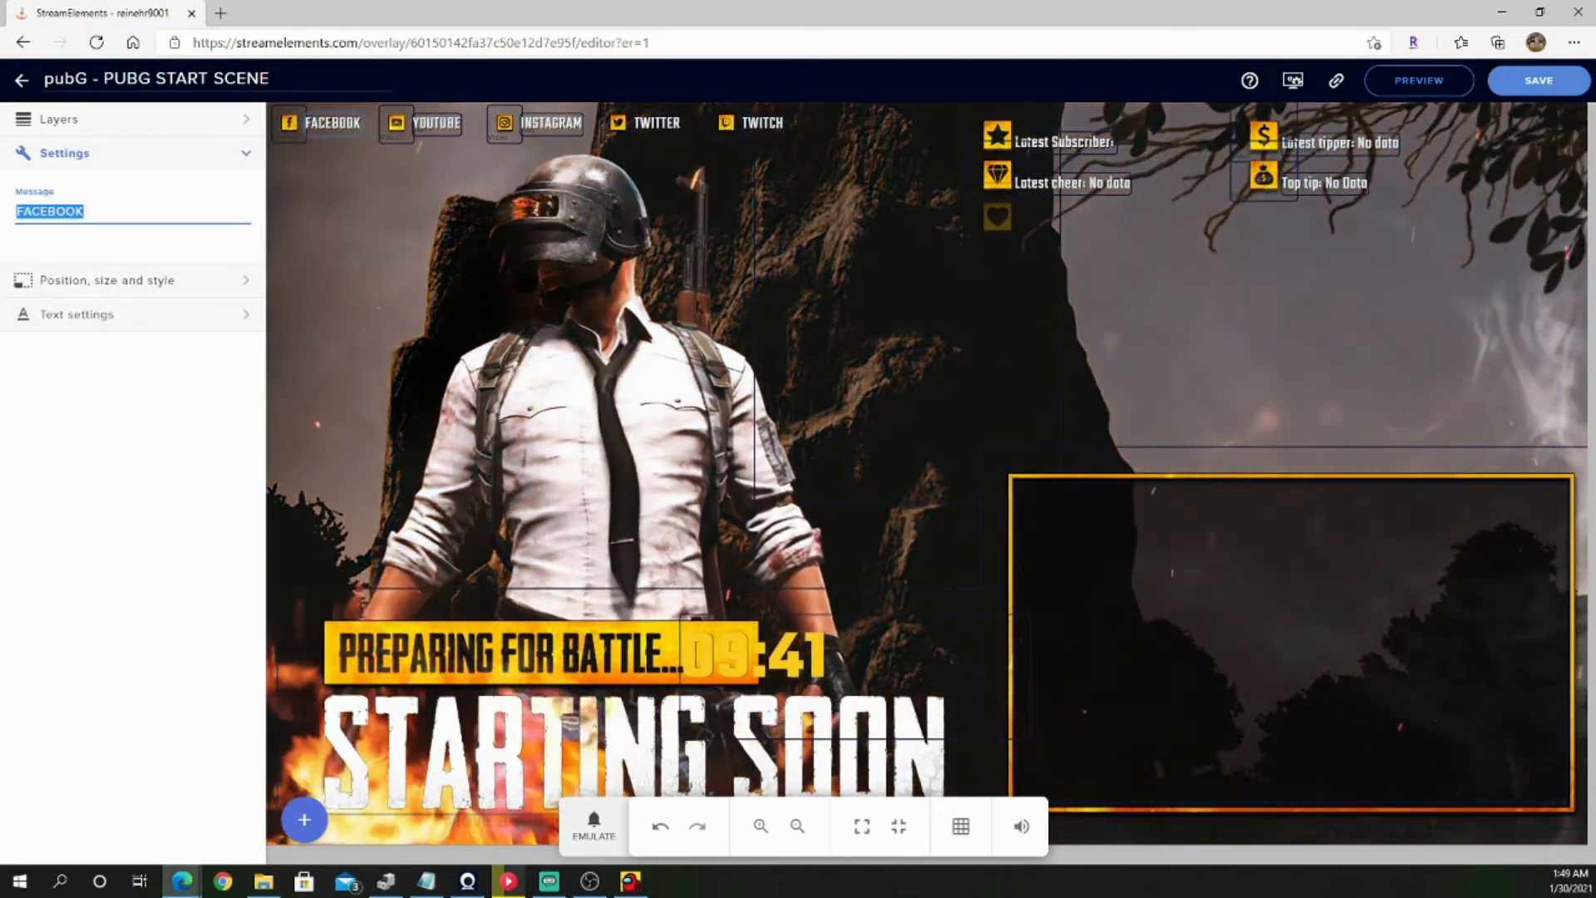
{"action": "key", "text": "F12"}
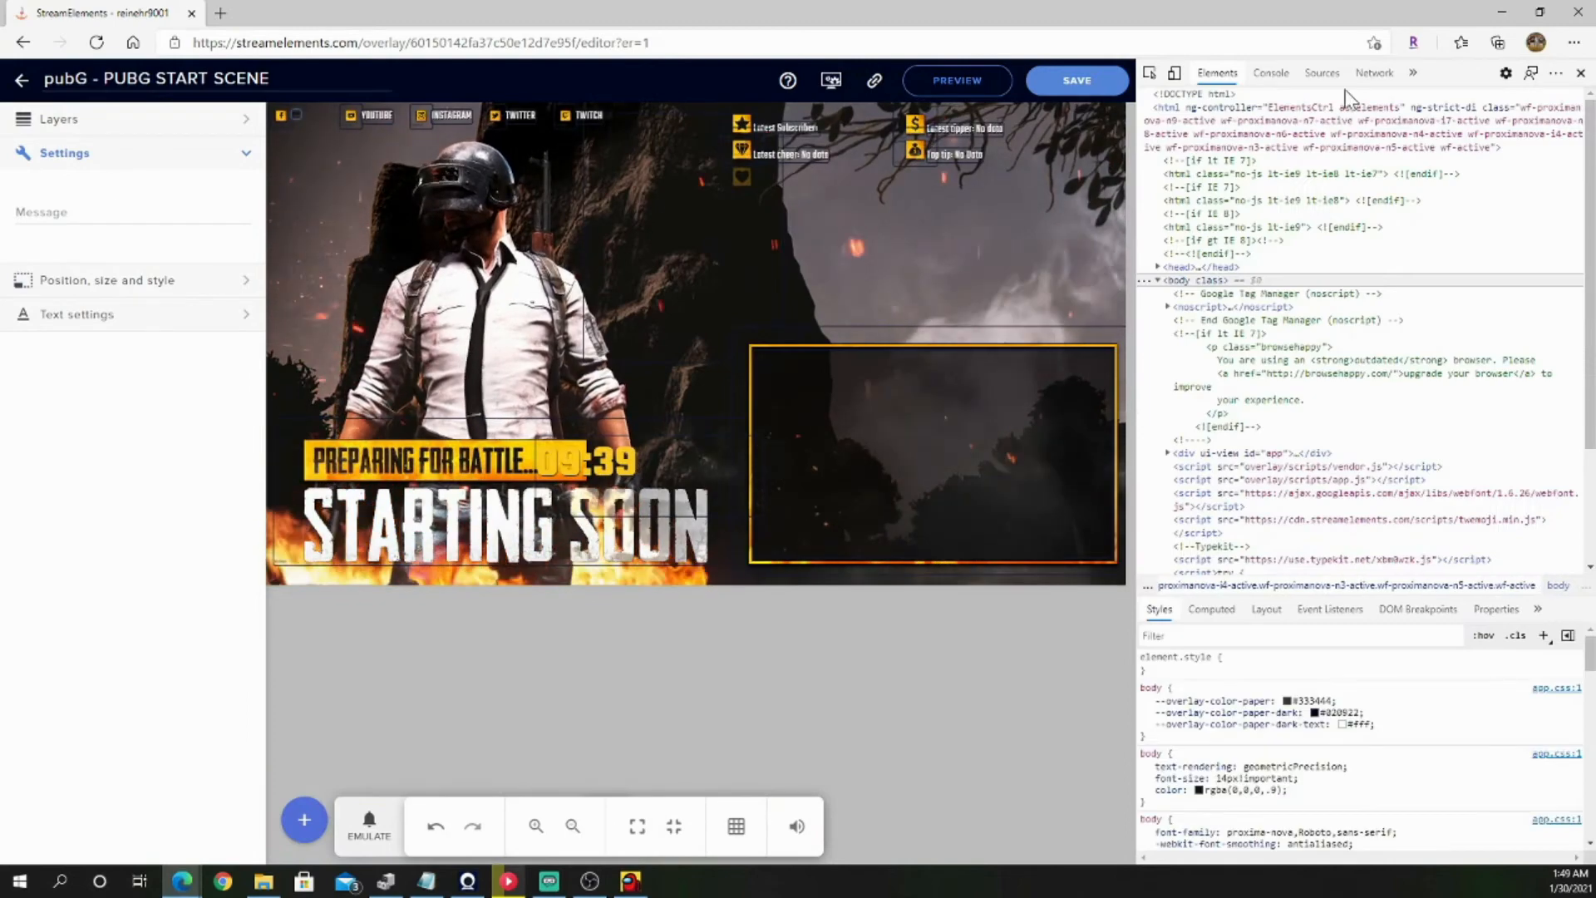
{"action": "key", "text": "F12"}
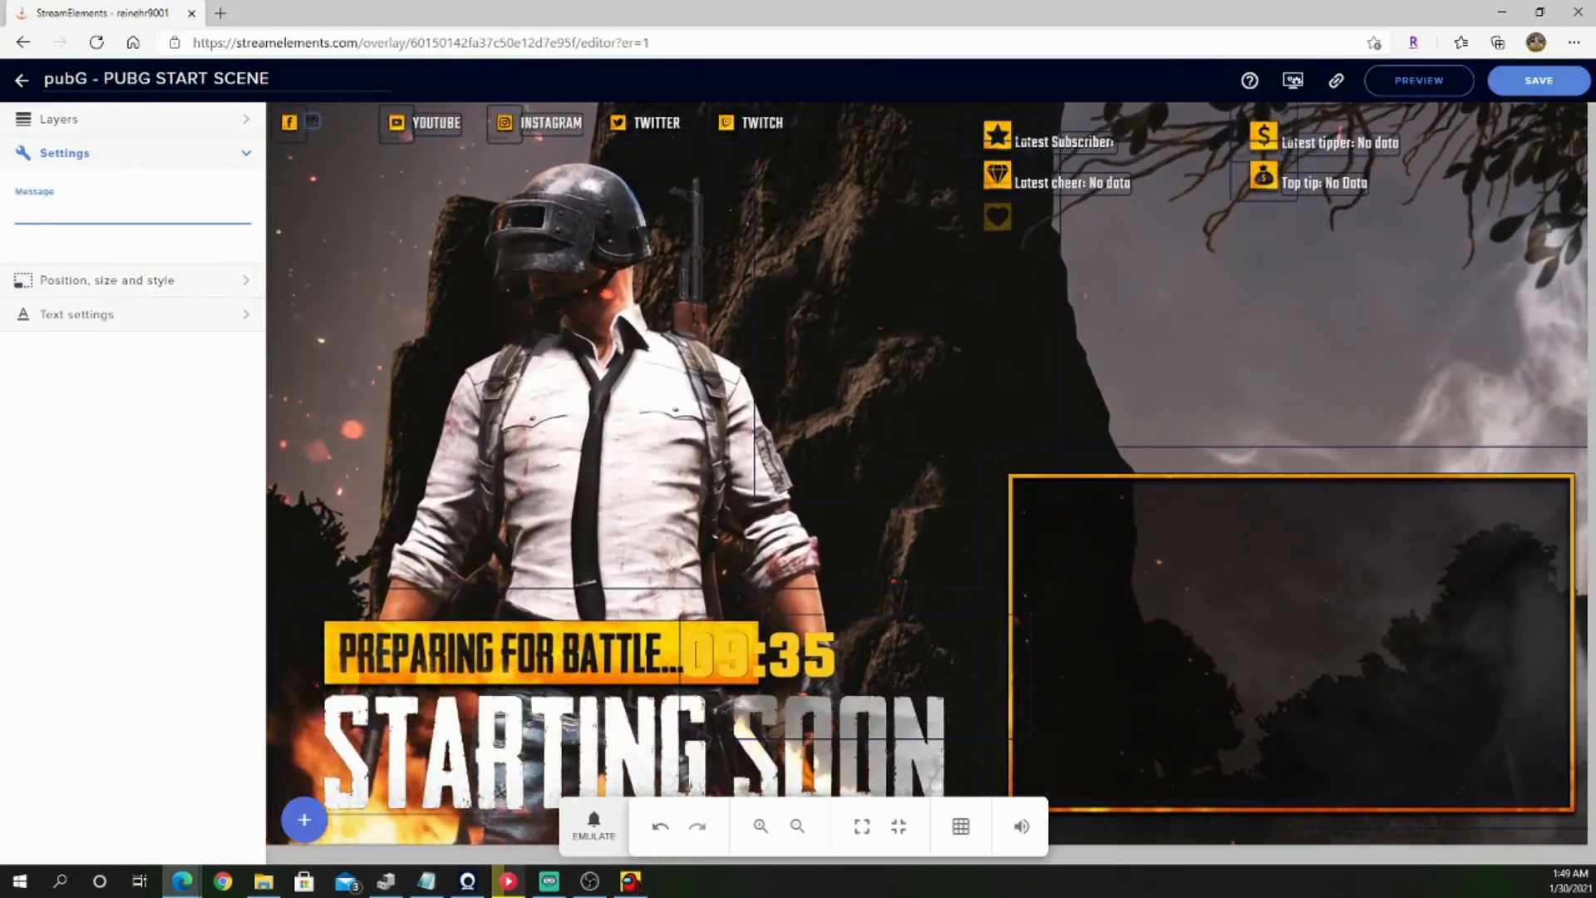
{"action": "type", "text": "{Streamer"}
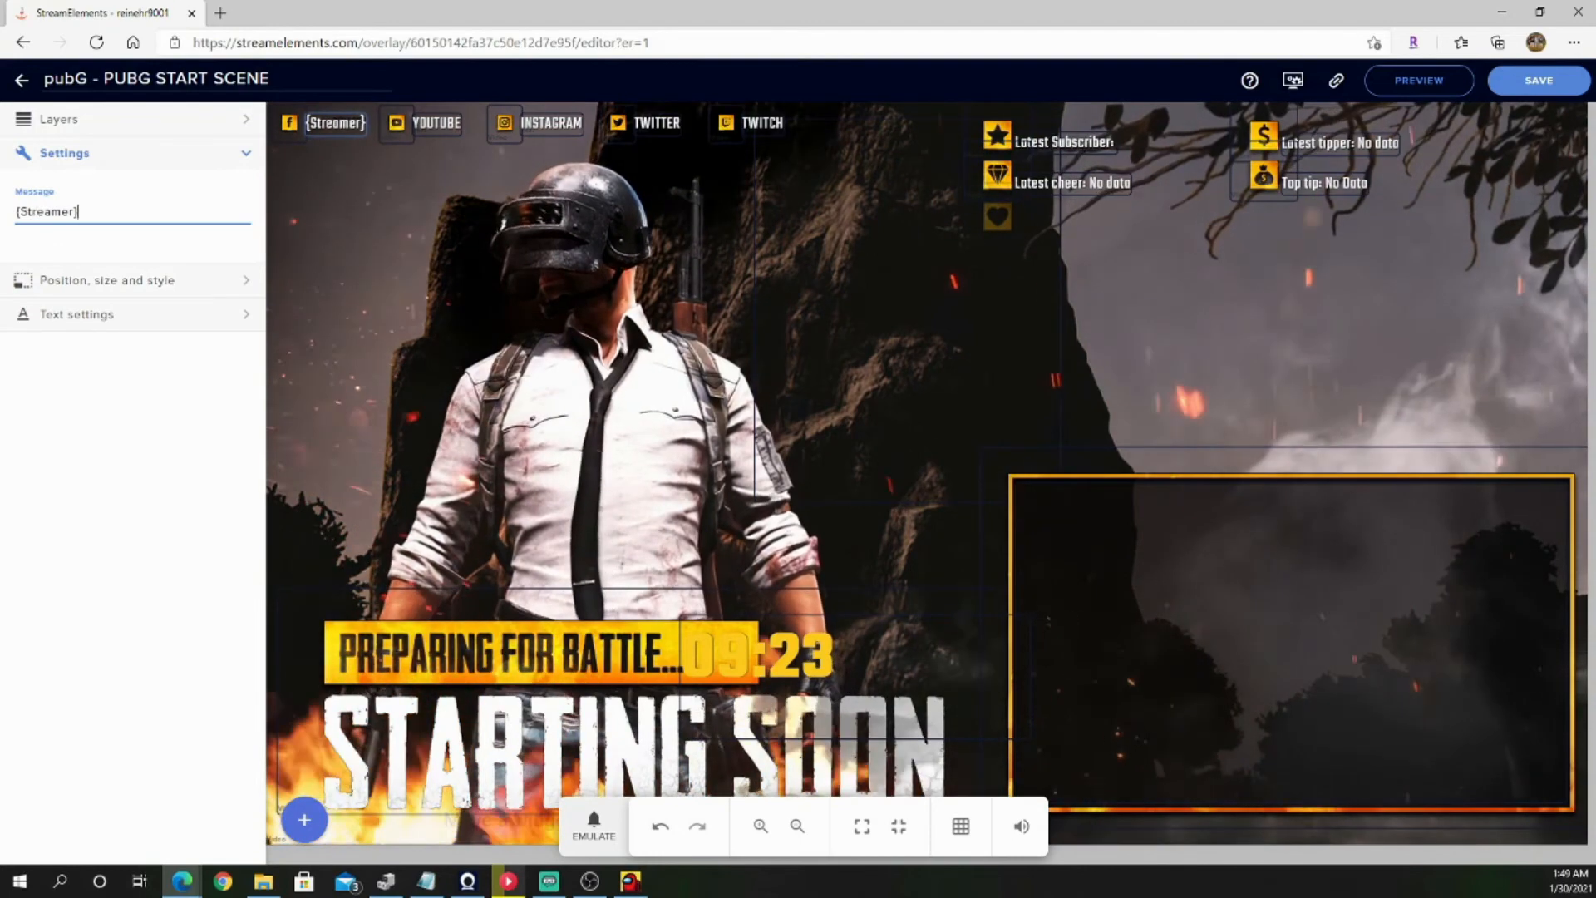
Step: Replace the Facebook text element's message with the streamer's channel username and deselect the element
{"action": "key", "text": "ctrl+a"}
{"action": "key", "text": "BackSpace"}
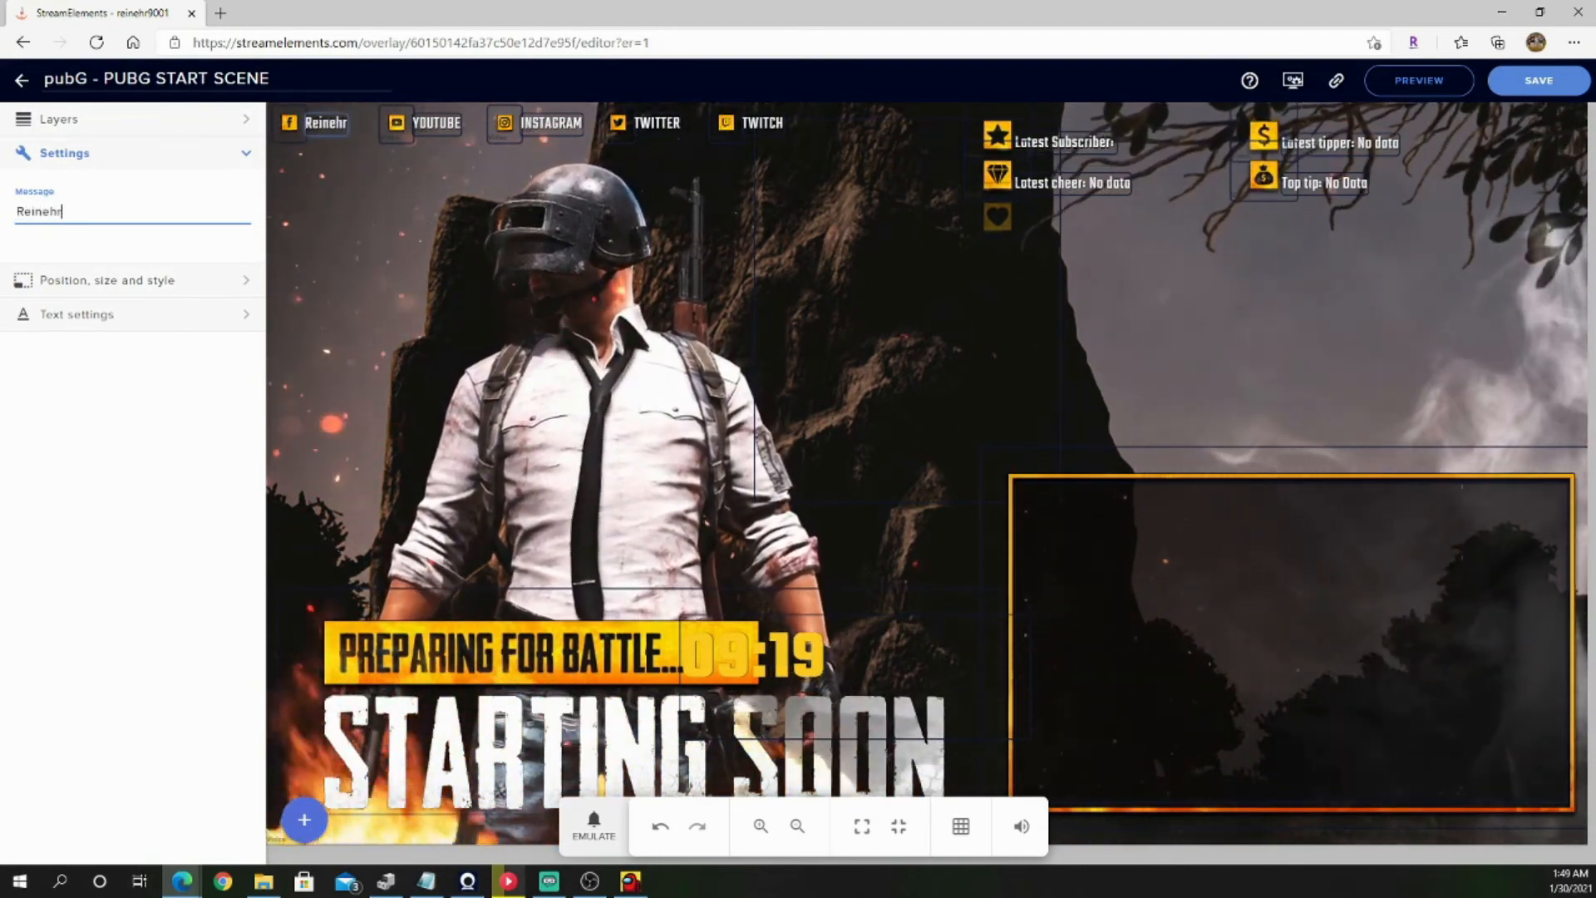
{"action": "type", "text": "Reinehr9001"}
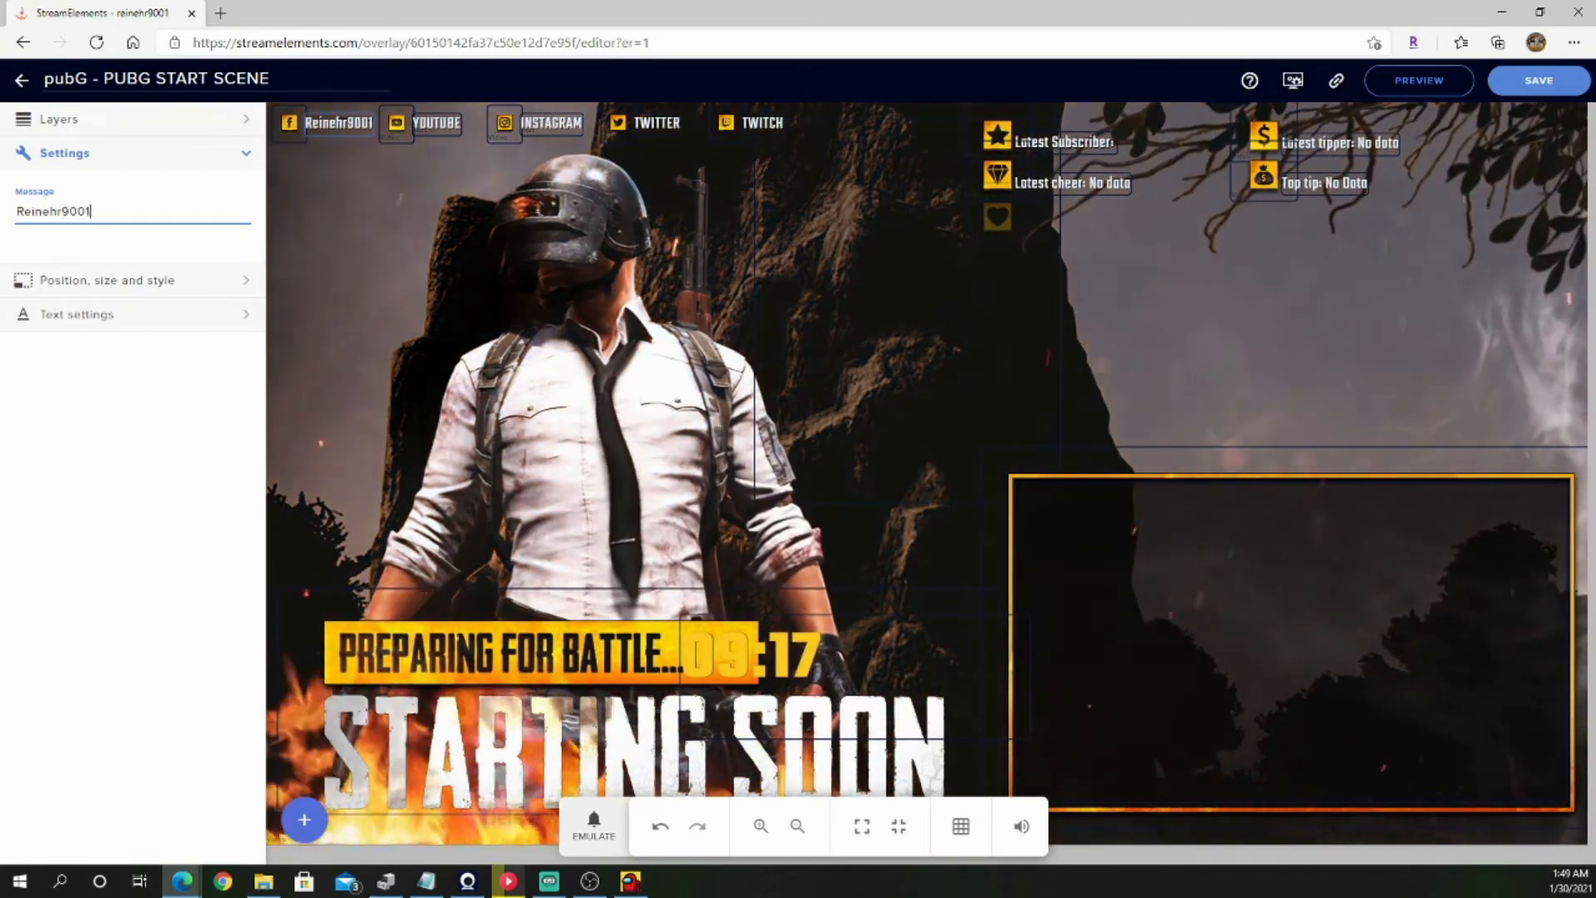
{"action": "left_click", "coordinate": [338, 157]}
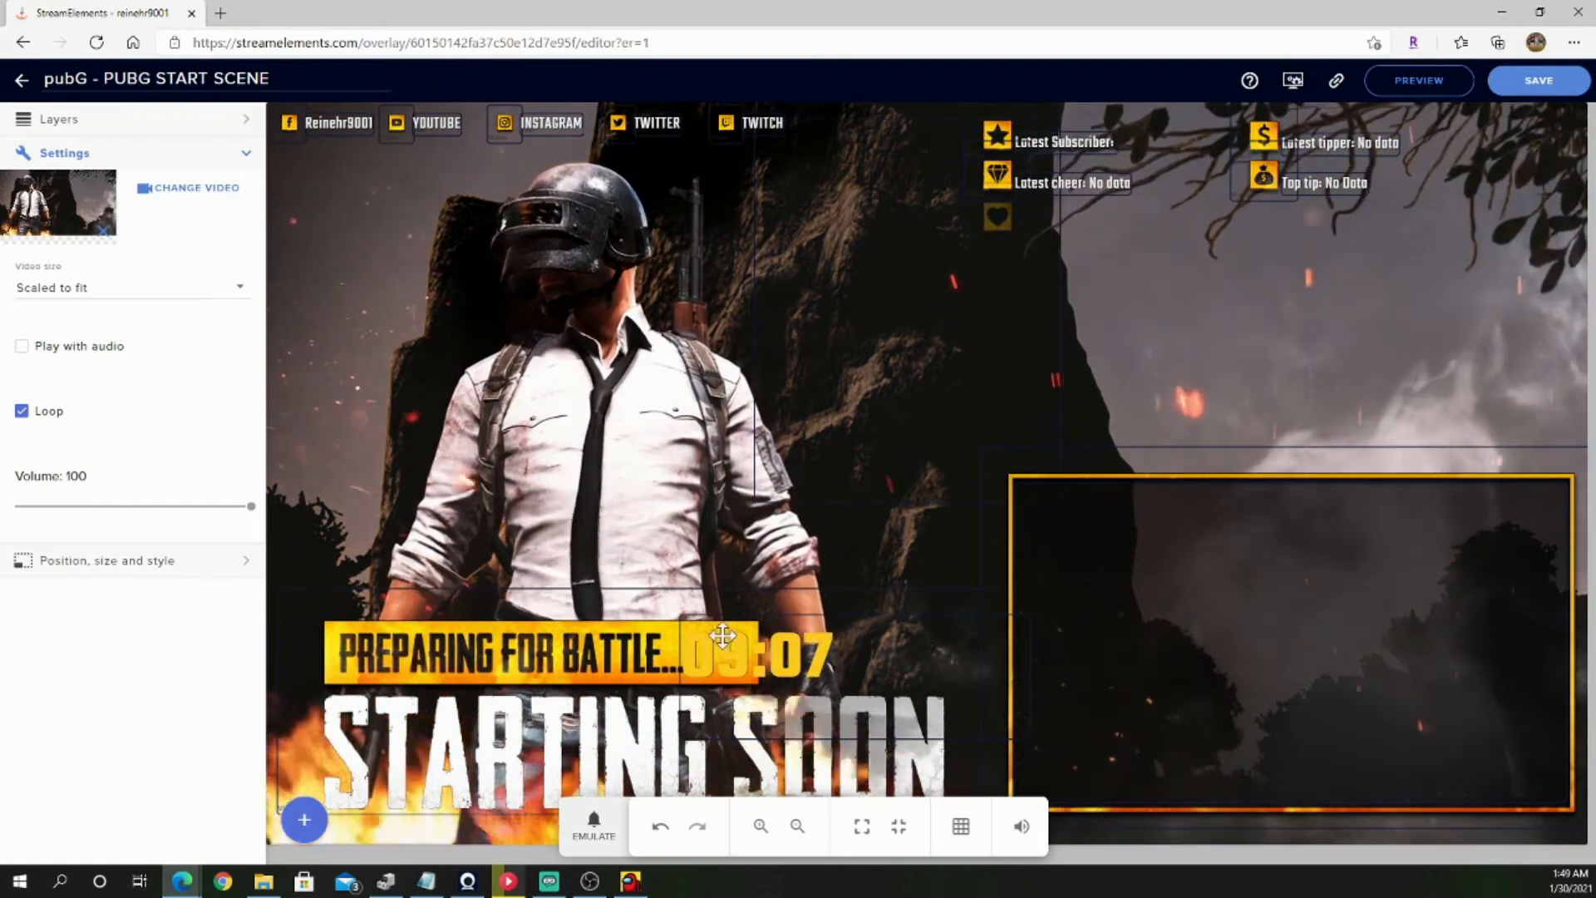
Step: Test the start scene's alerts by emulating a follower event, a subscriber event of 1 and a $10 tip event
{"action": "left_click", "coordinate": [579, 829]}
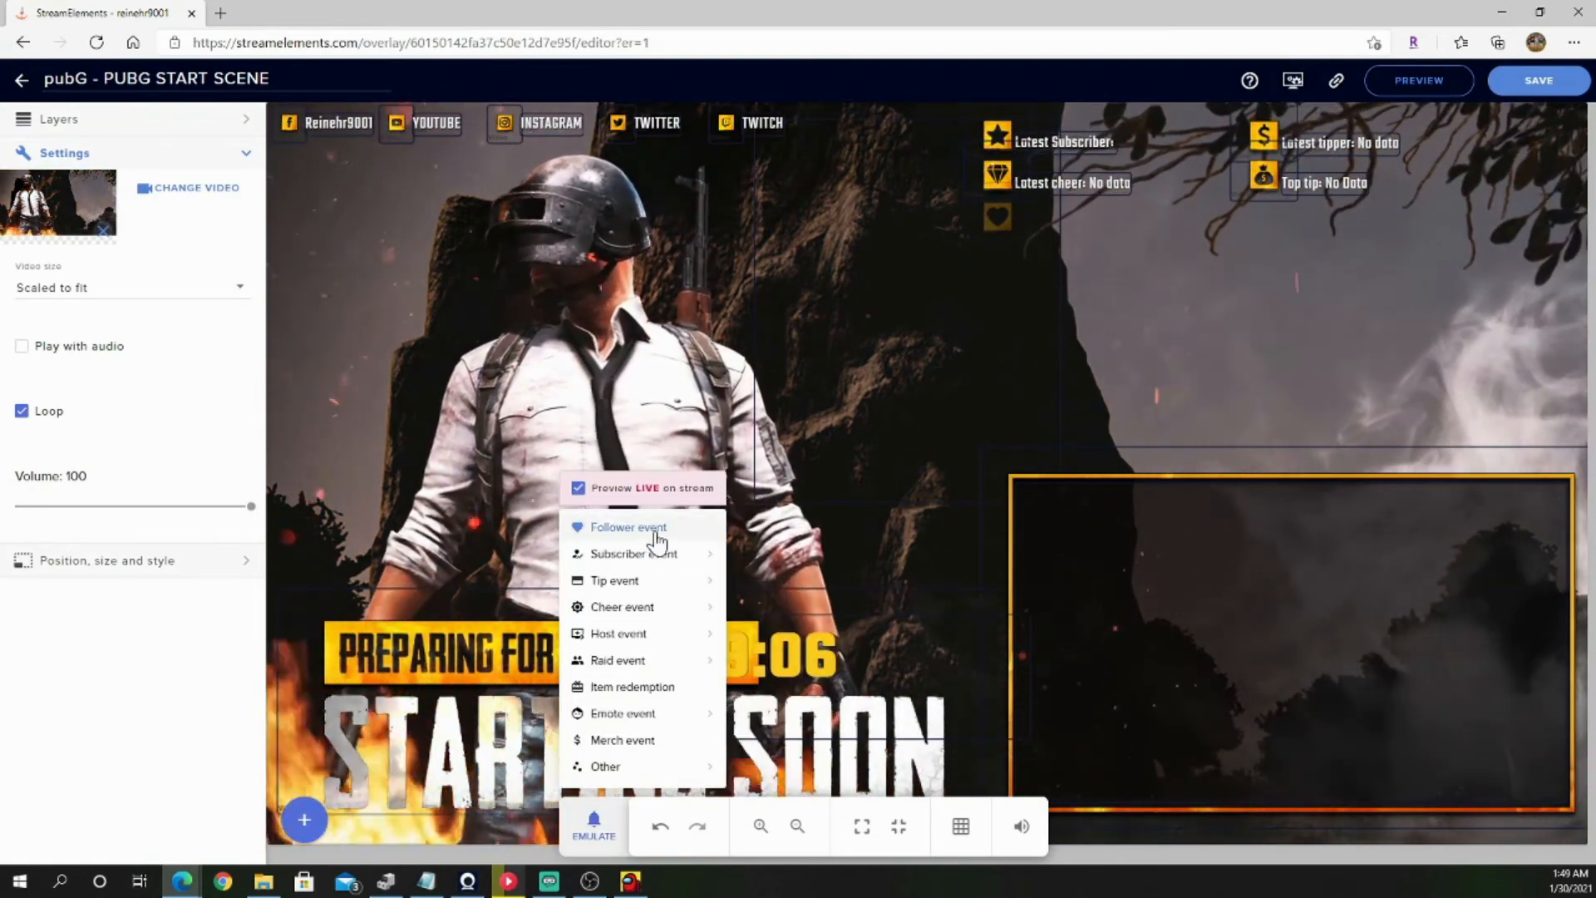
{"action": "left_click", "coordinate": [656, 530]}
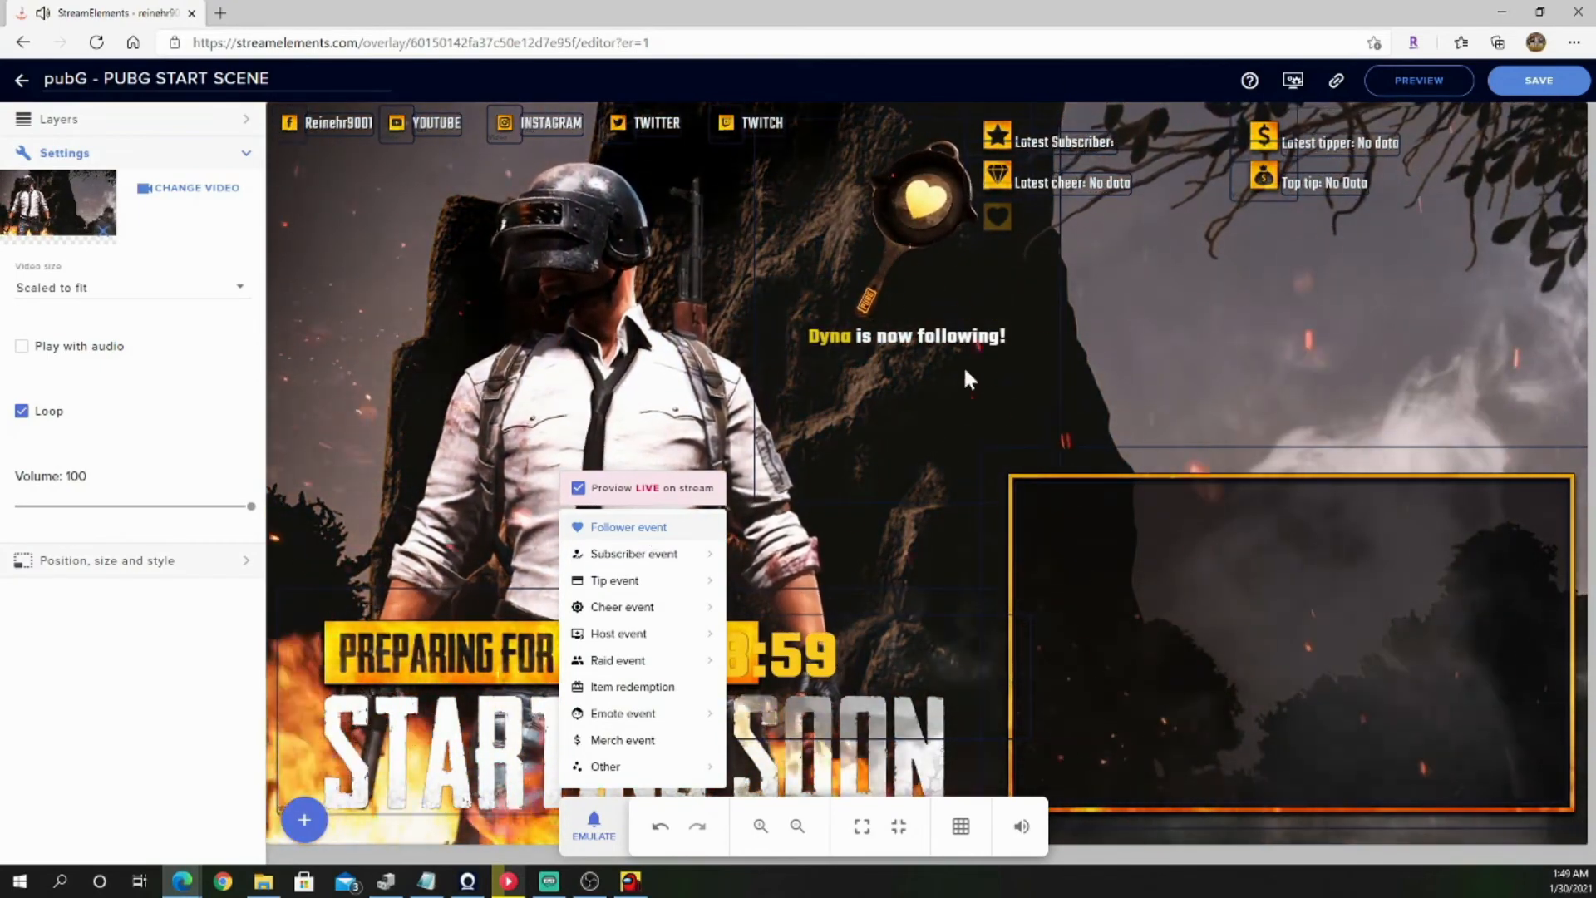
{"action": "mouse_move", "coordinate": [675, 595]}
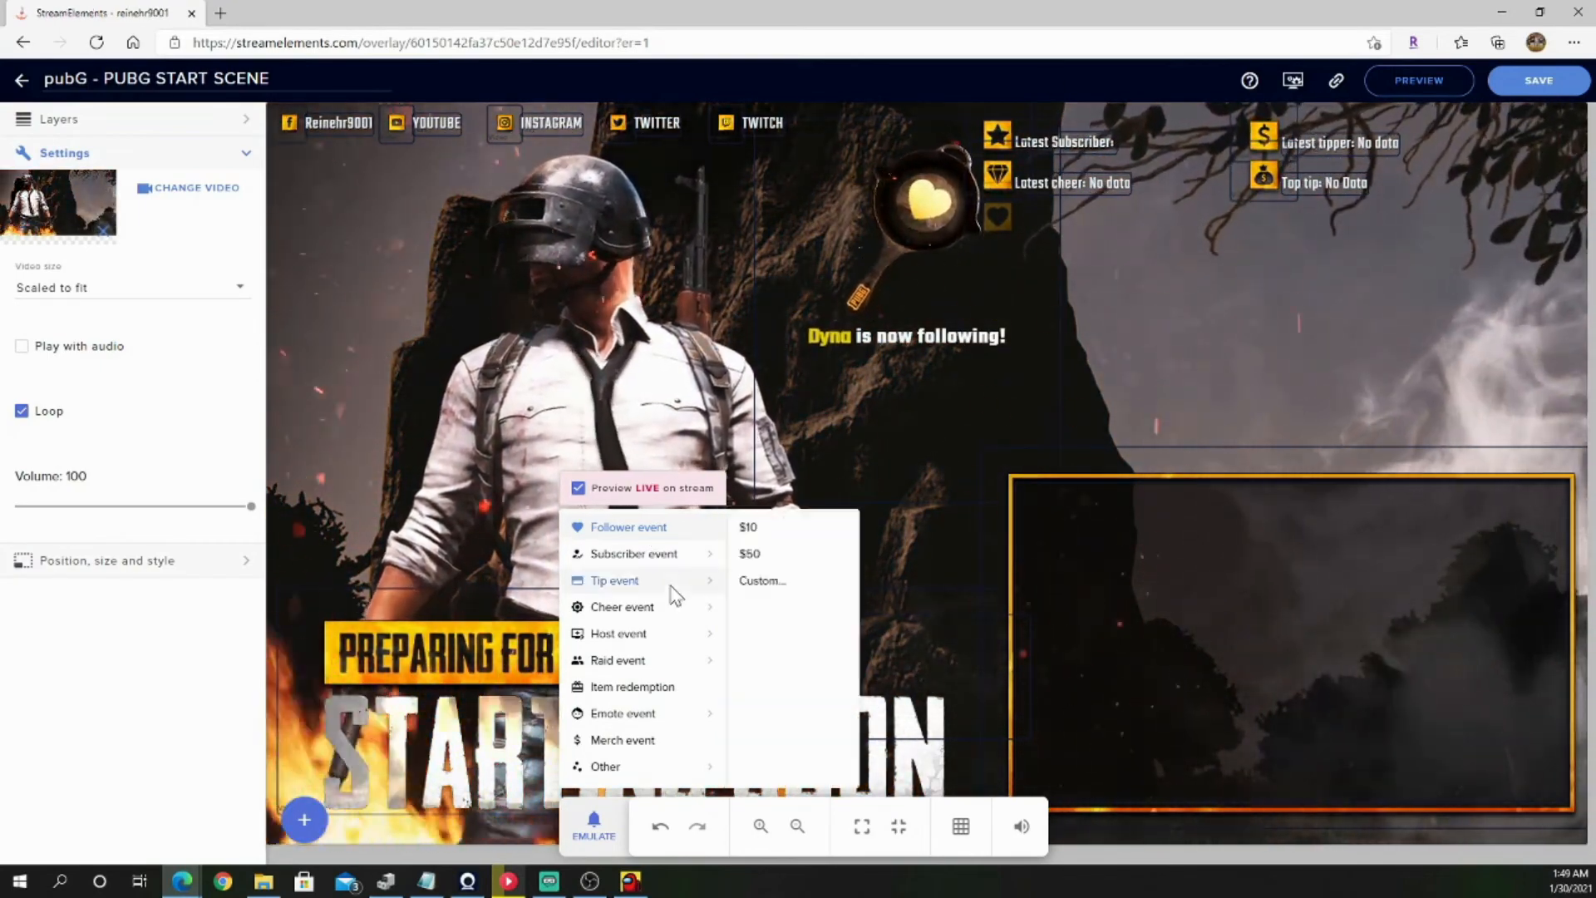
{"action": "mouse_move", "coordinate": [676, 557]}
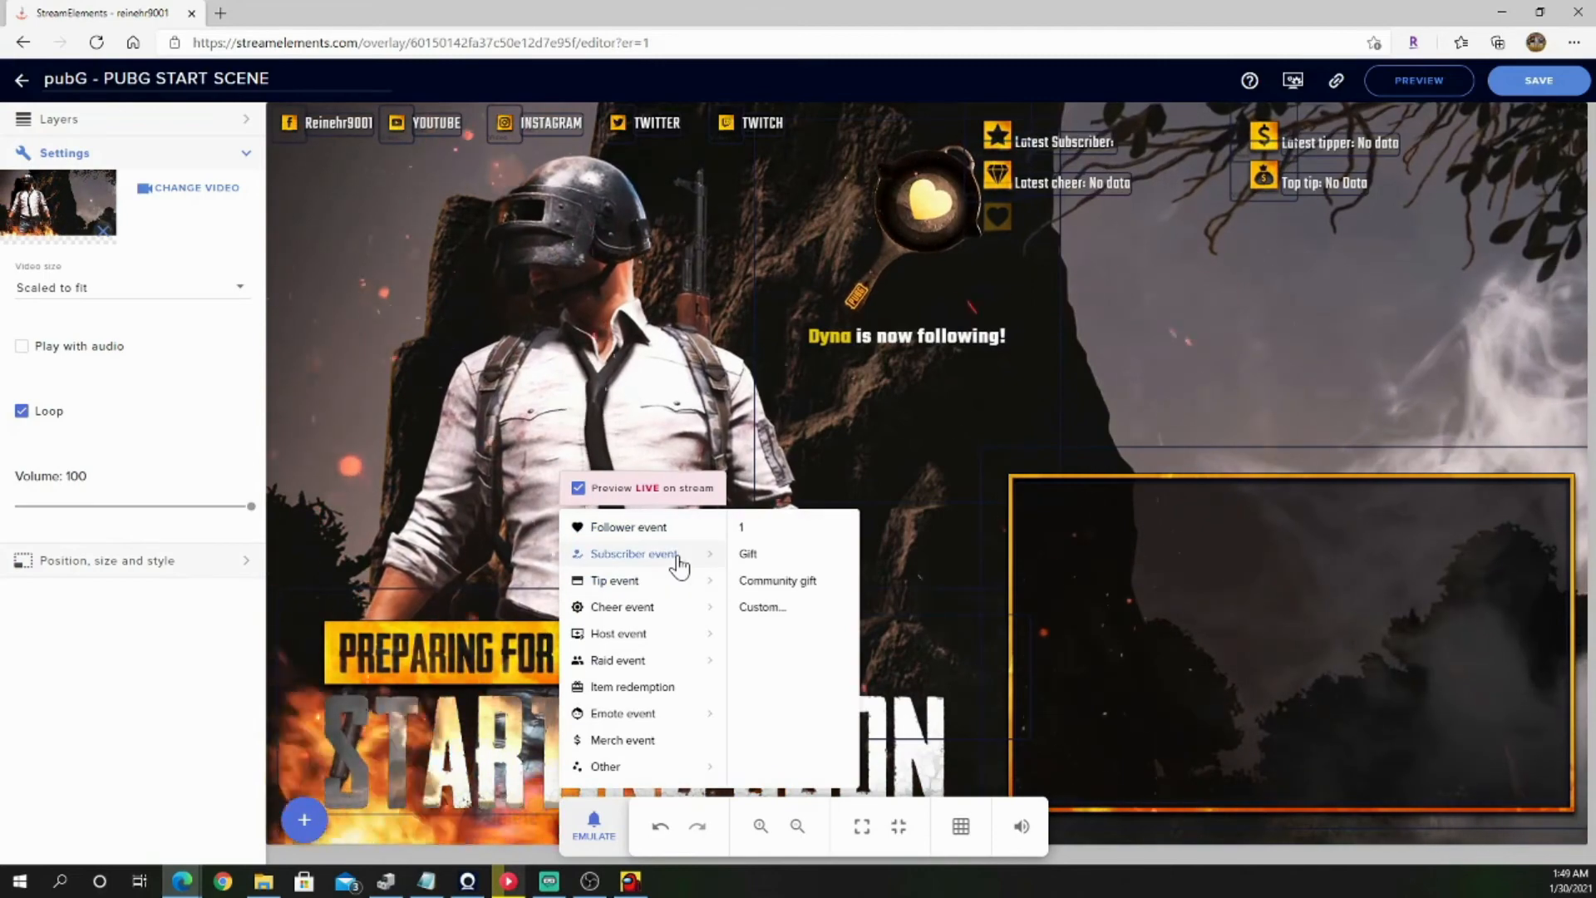
{"action": "left_click", "coordinate": [779, 542]}
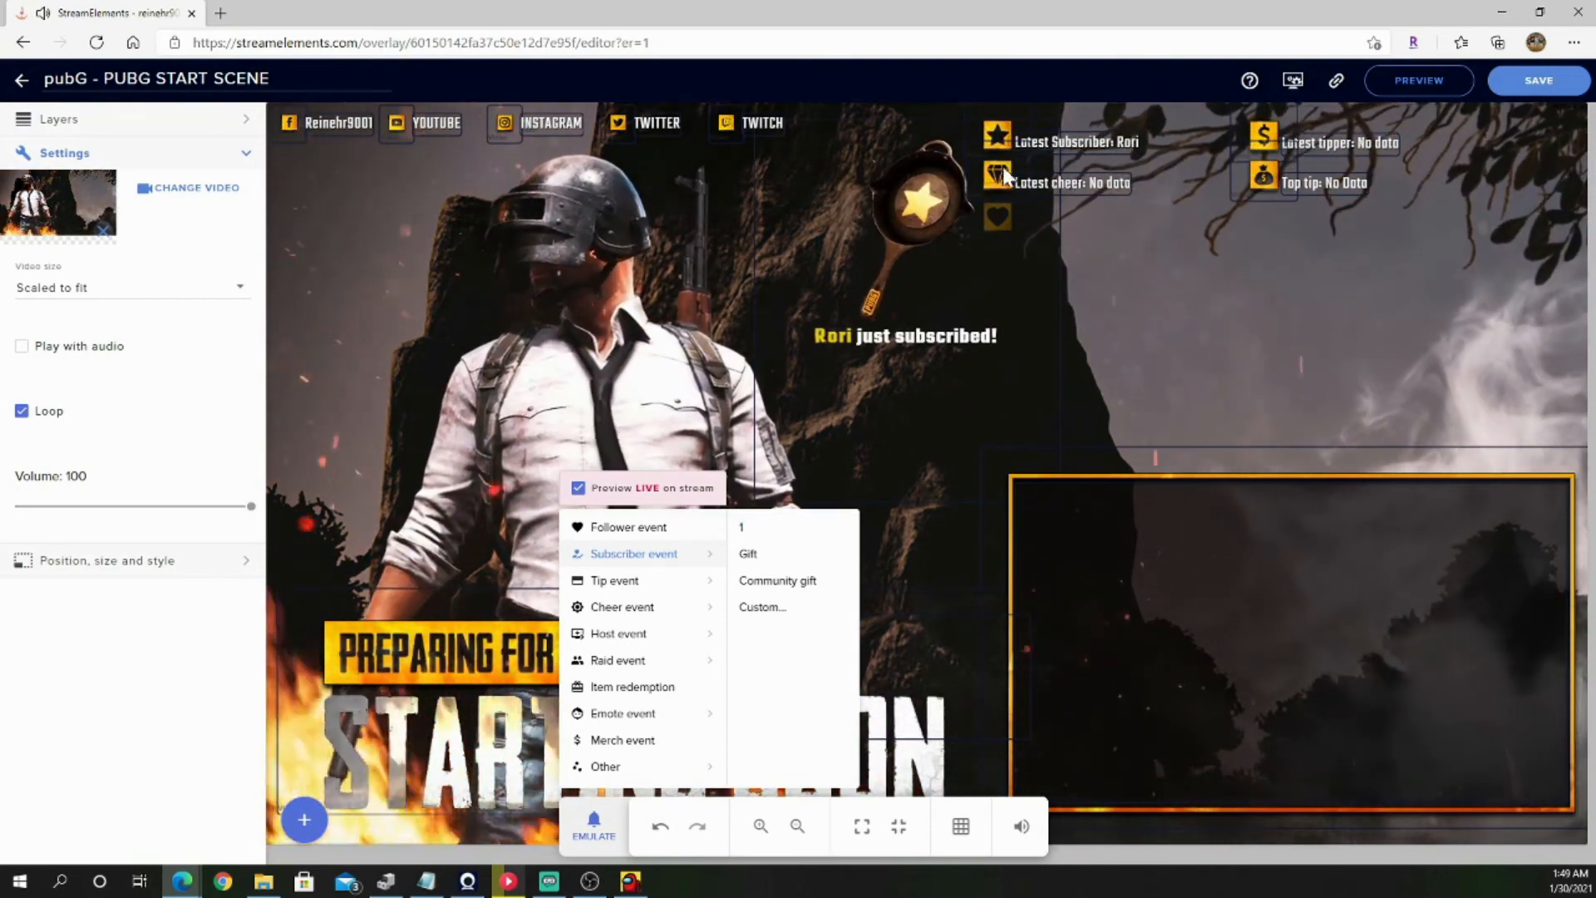
{"action": "left_click", "coordinate": [630, 582]}
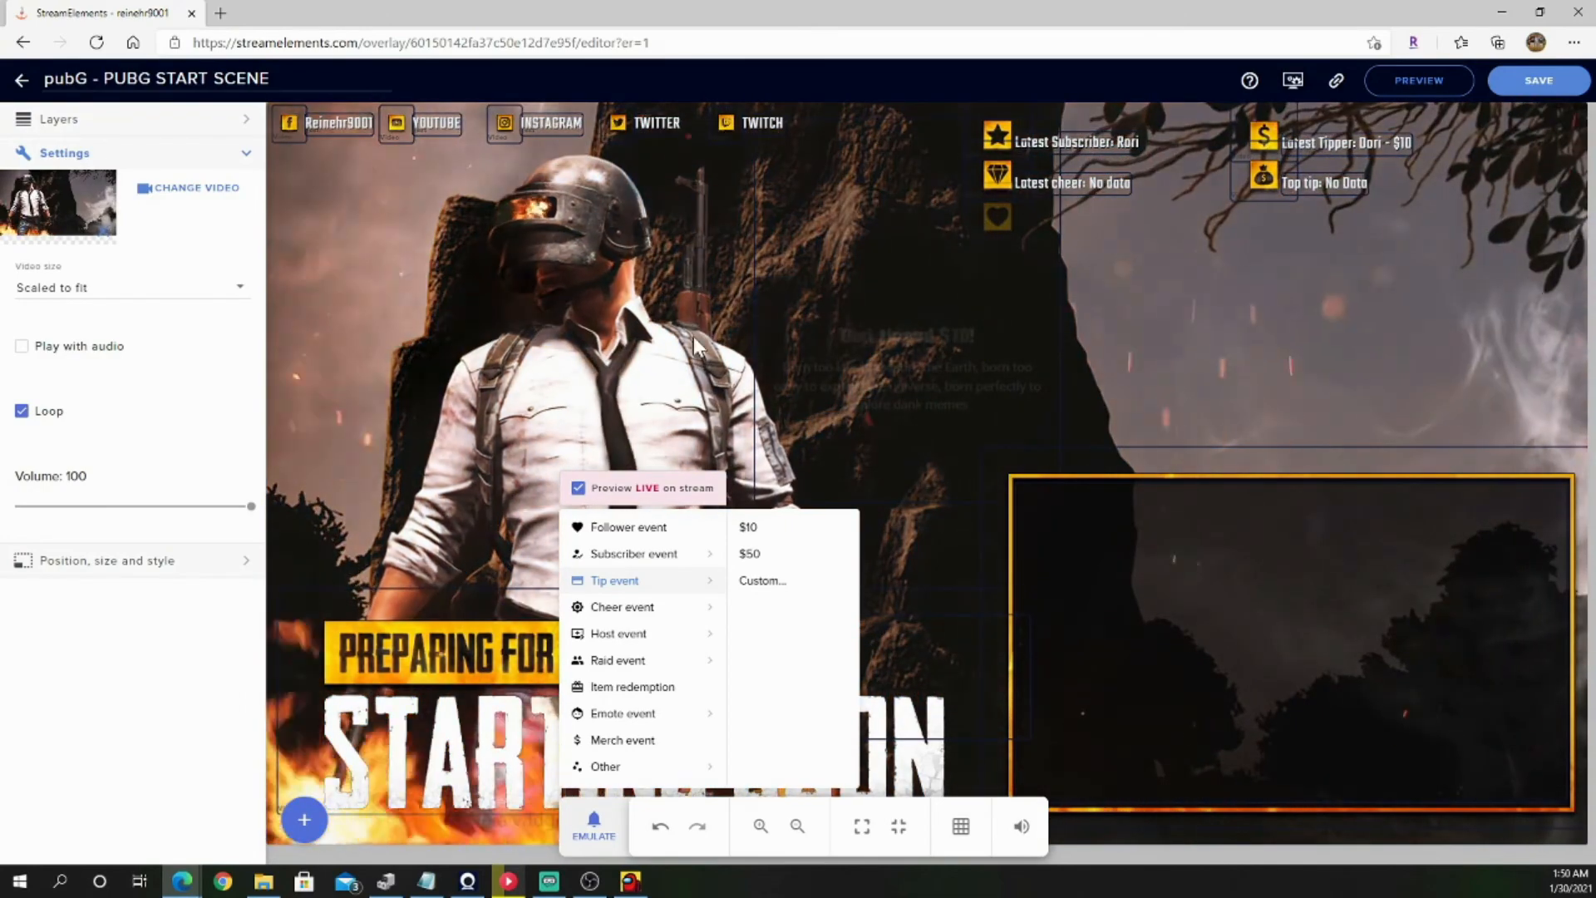
{"action": "left_click", "coordinate": [757, 400]}
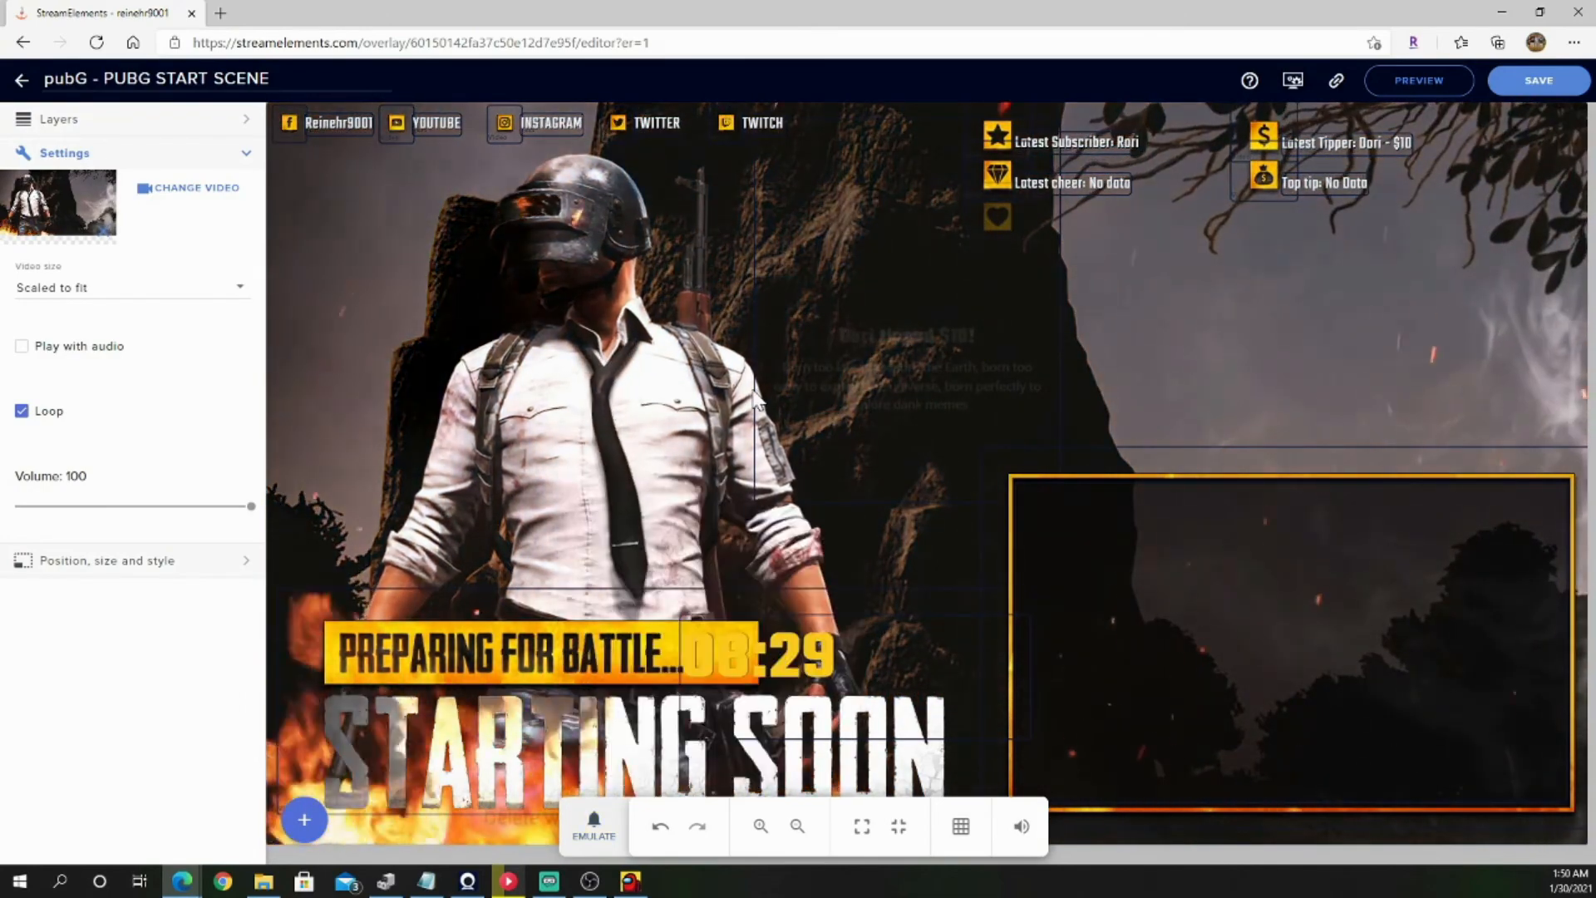
{"action": "left_click", "coordinate": [304, 820]}
{"action": "mouse_move", "coordinate": [392, 728]}
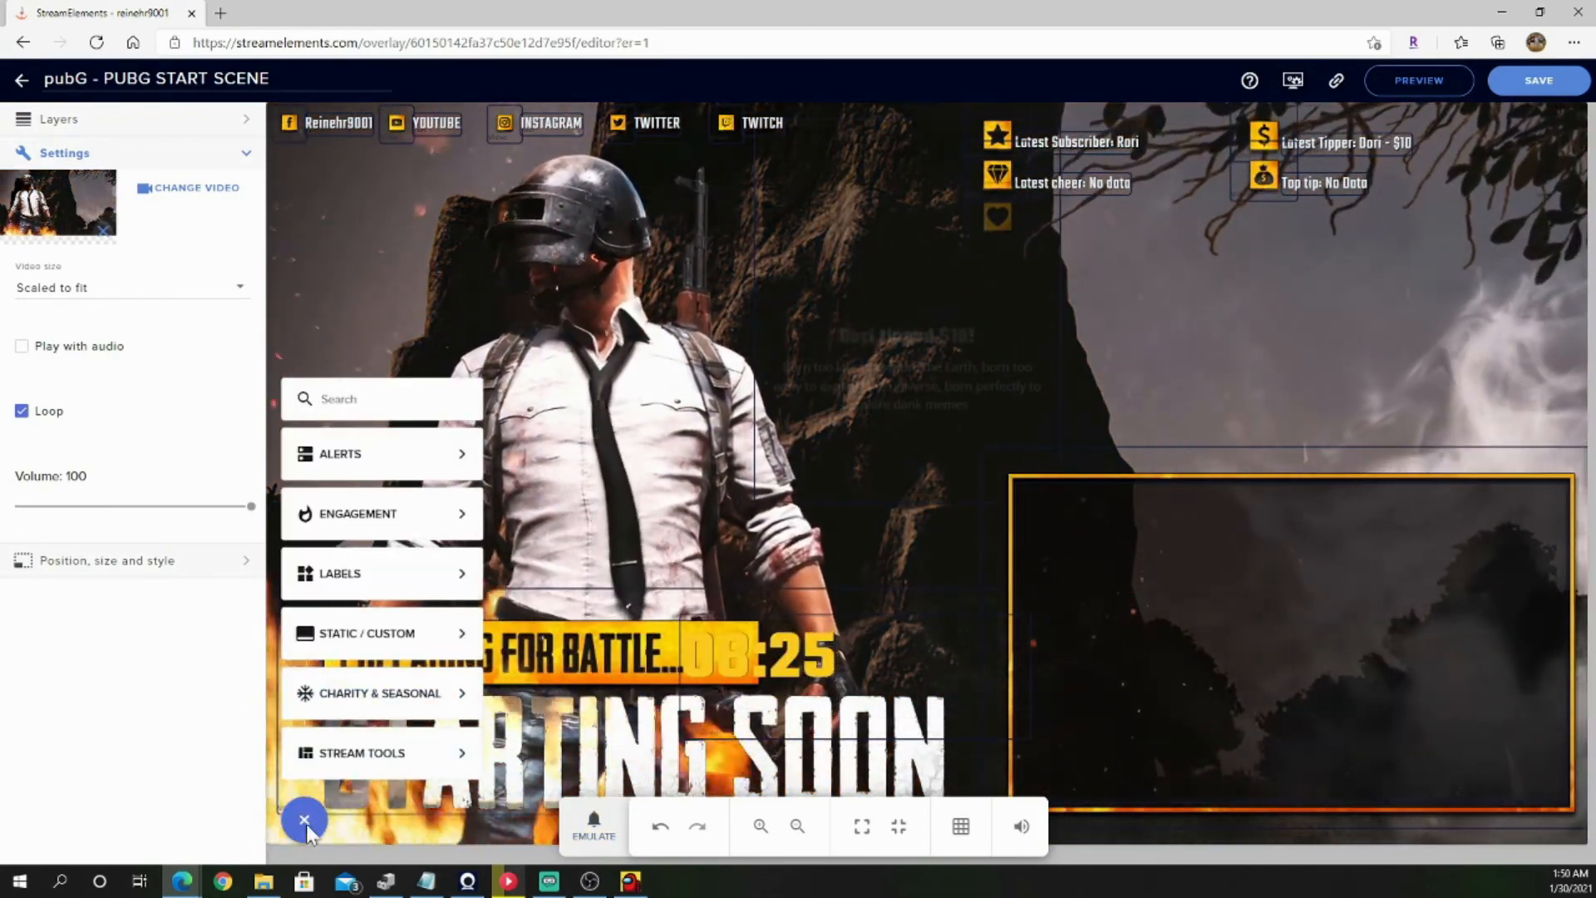
{"action": "mouse_move", "coordinate": [467, 523]}
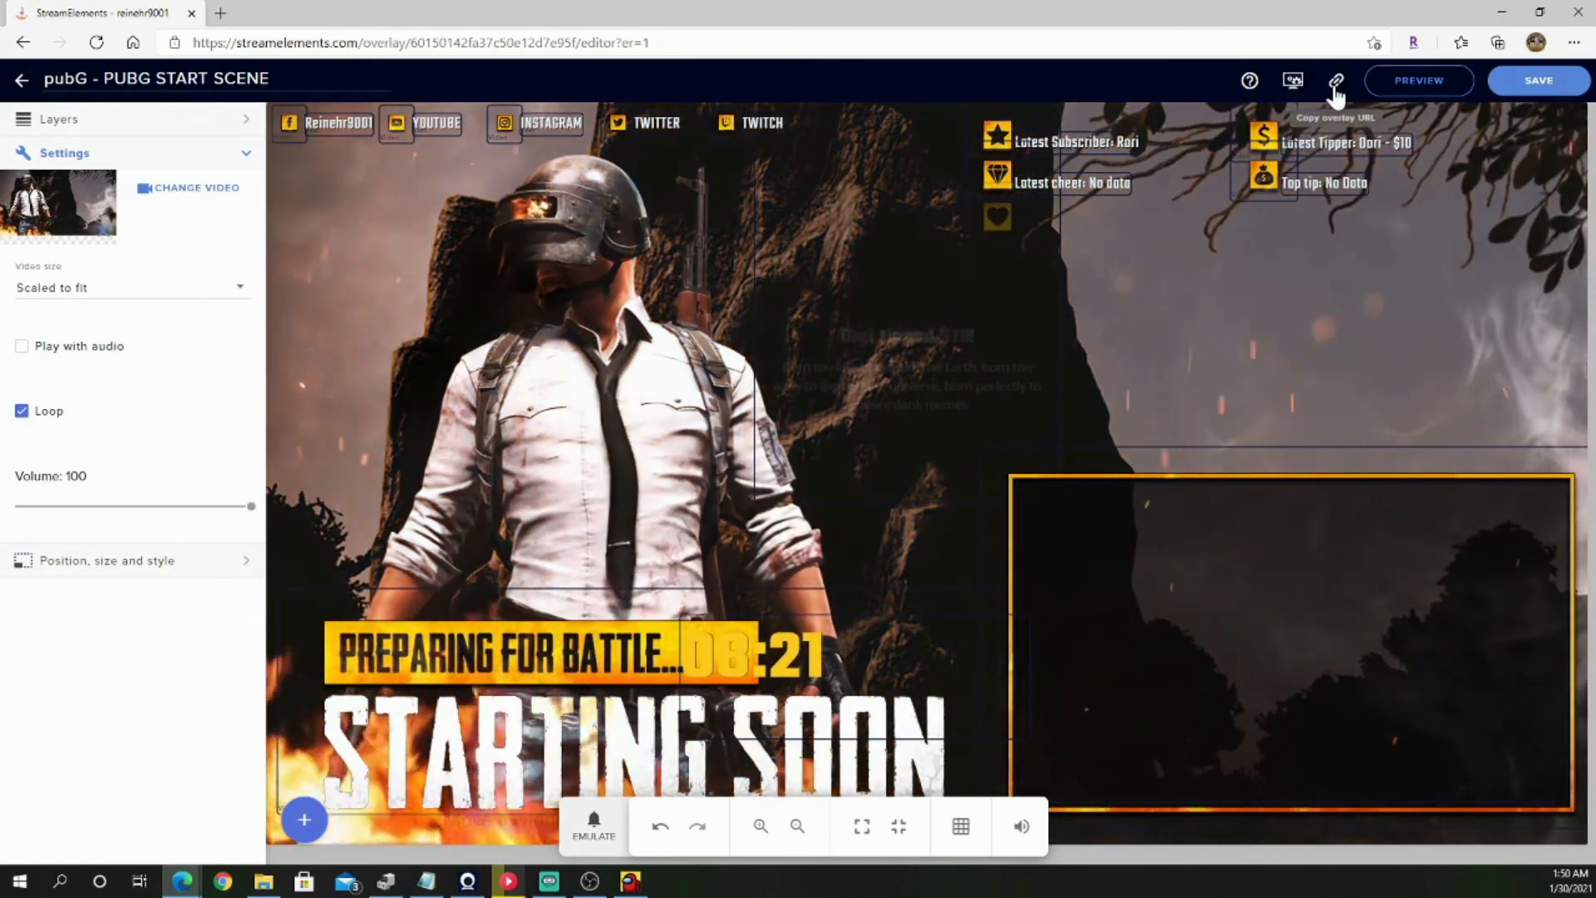
Step: Copy the PUBG start scene's overlay link and, in OBS, replace the URL of the Opening scene's "open" browser source with it
{"action": "left_click", "coordinate": [1335, 80]}
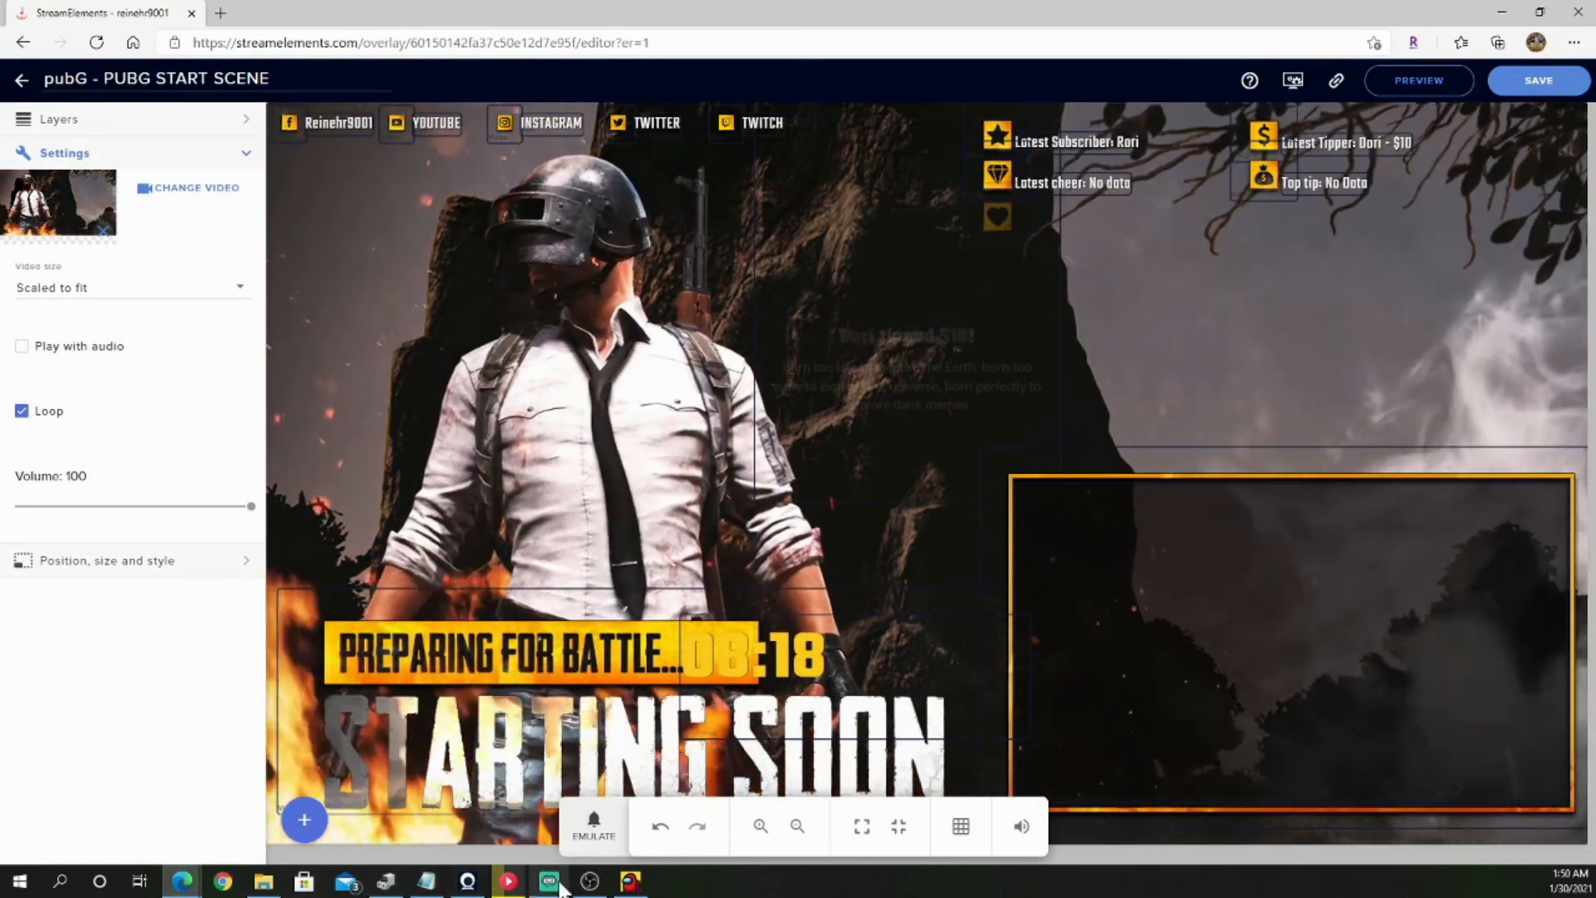
{"action": "left_click", "coordinate": [589, 880]}
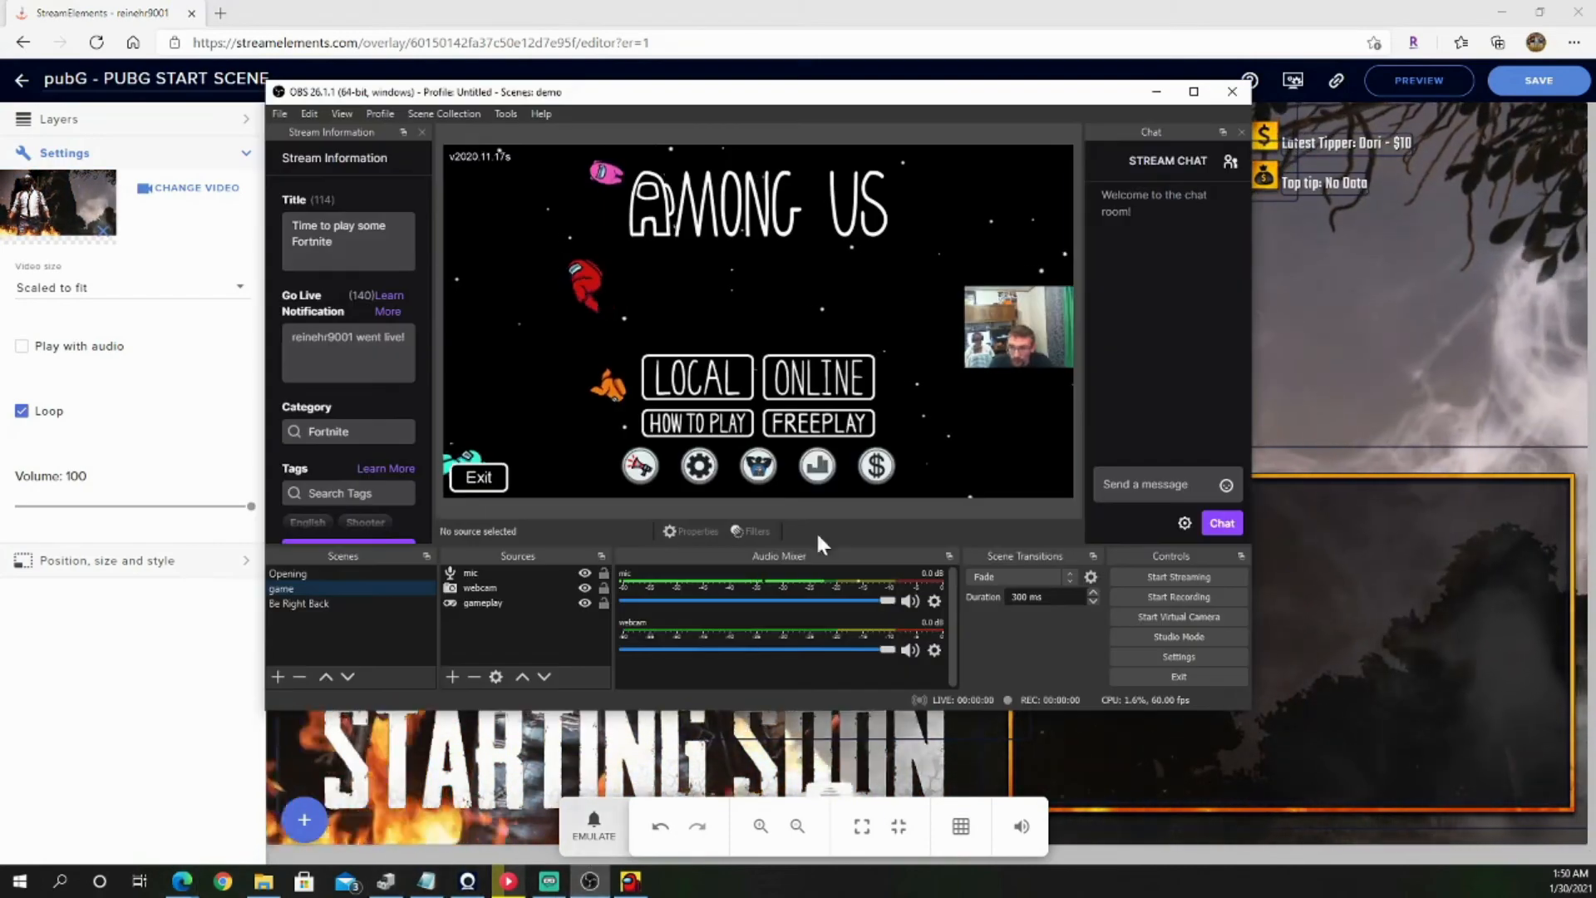
{"action": "left_click", "coordinate": [351, 572]}
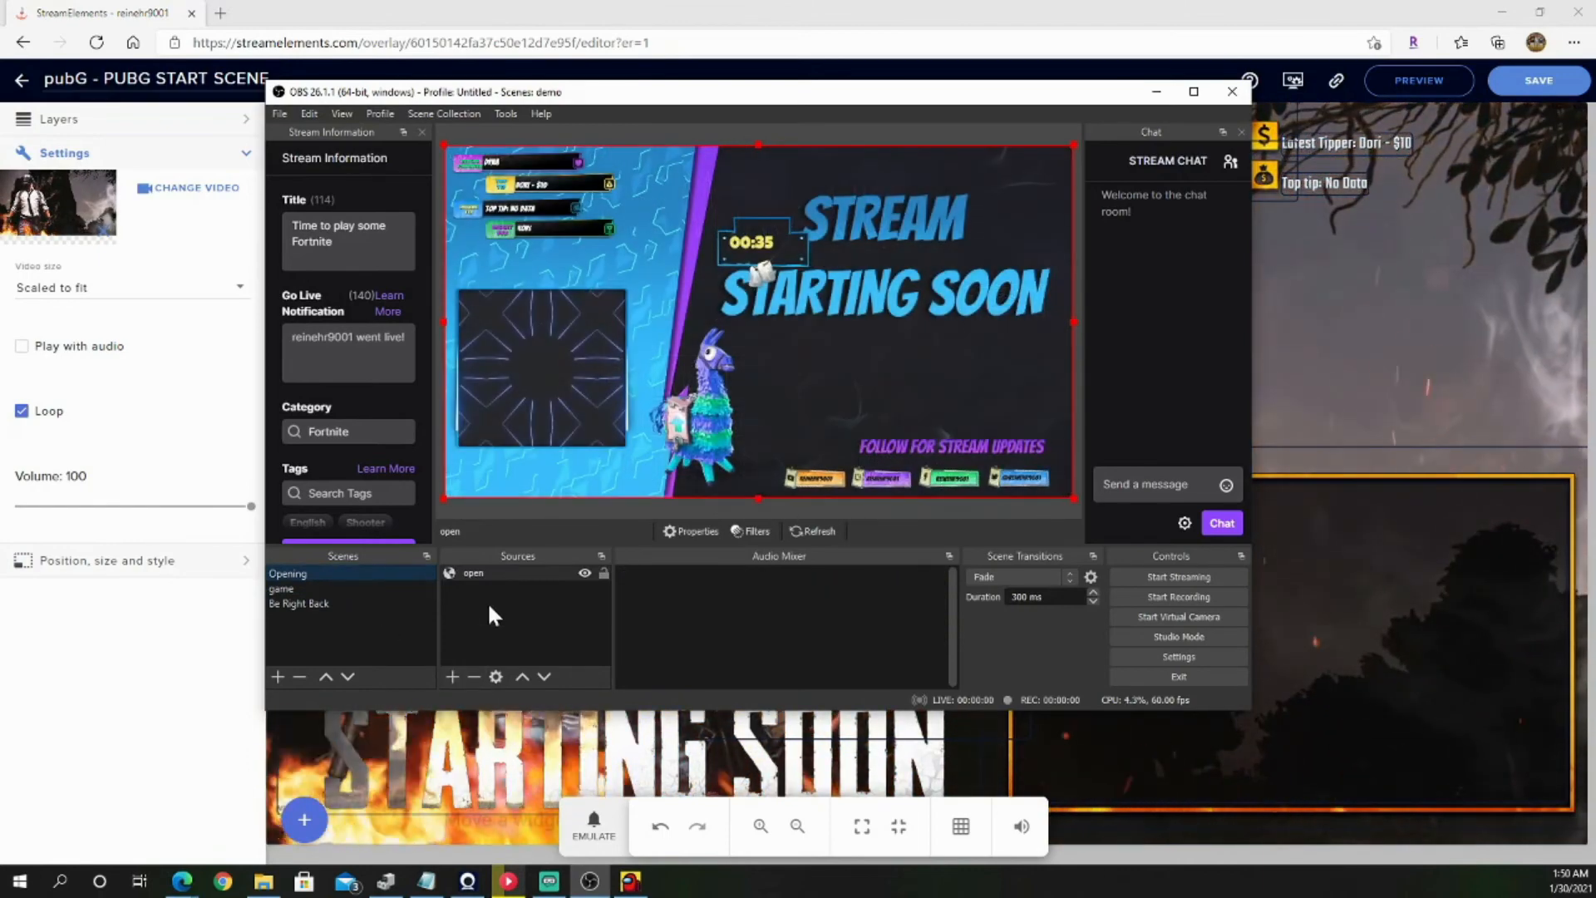
{"action": "double_click", "coordinate": [500, 572]}
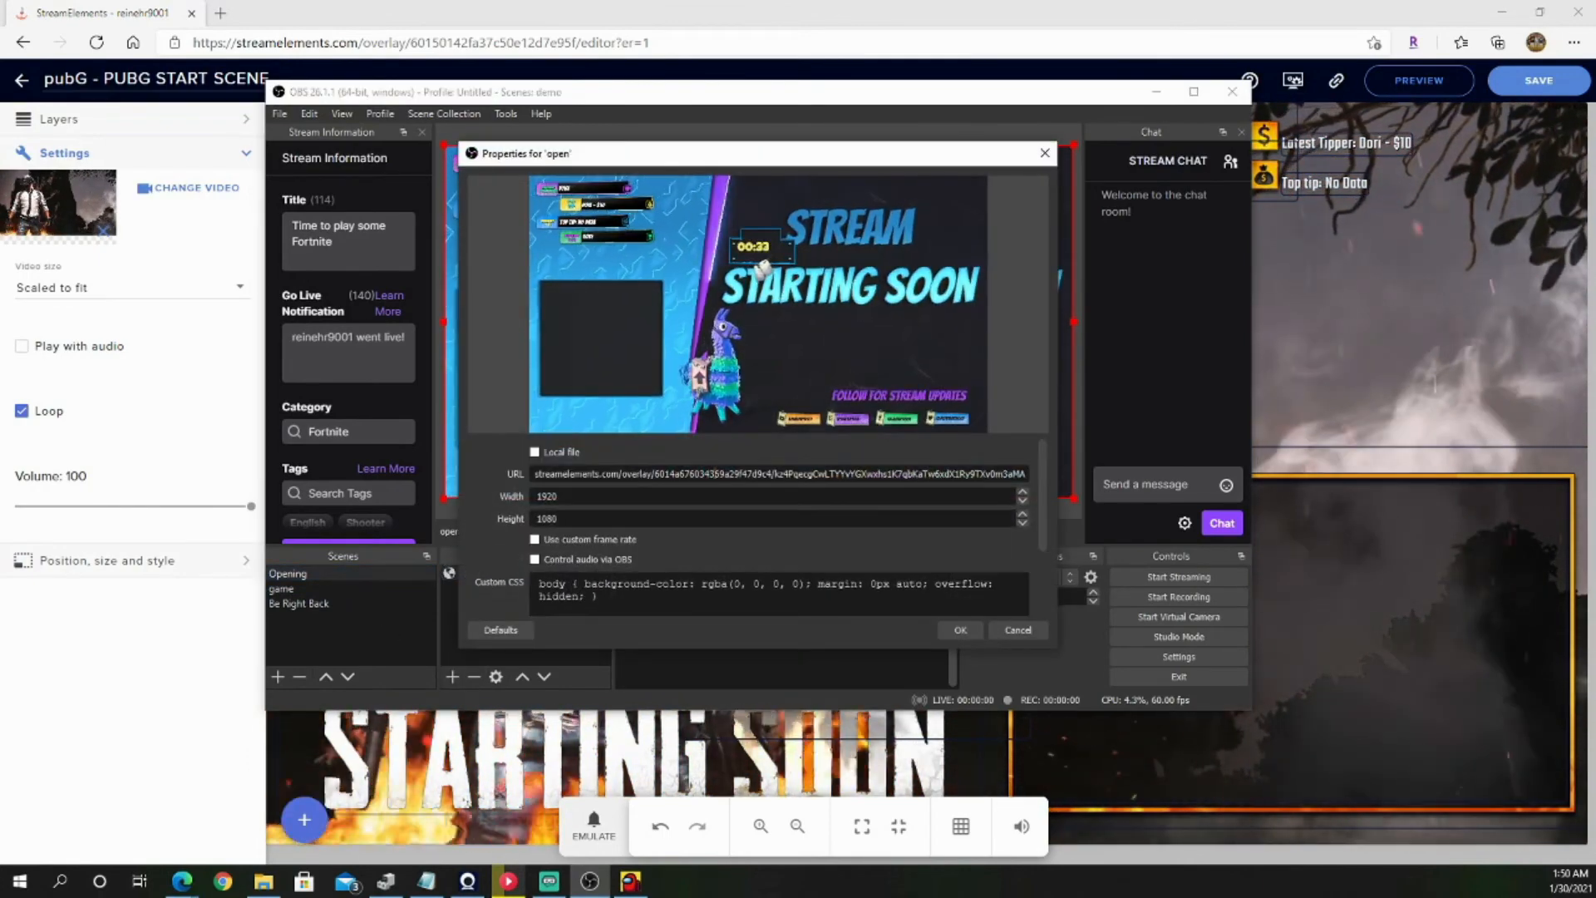
{"action": "left_click", "coordinate": [721, 473]}
{"action": "key", "text": "ctrl+a"}
{"action": "key", "text": "ctrl+v"}
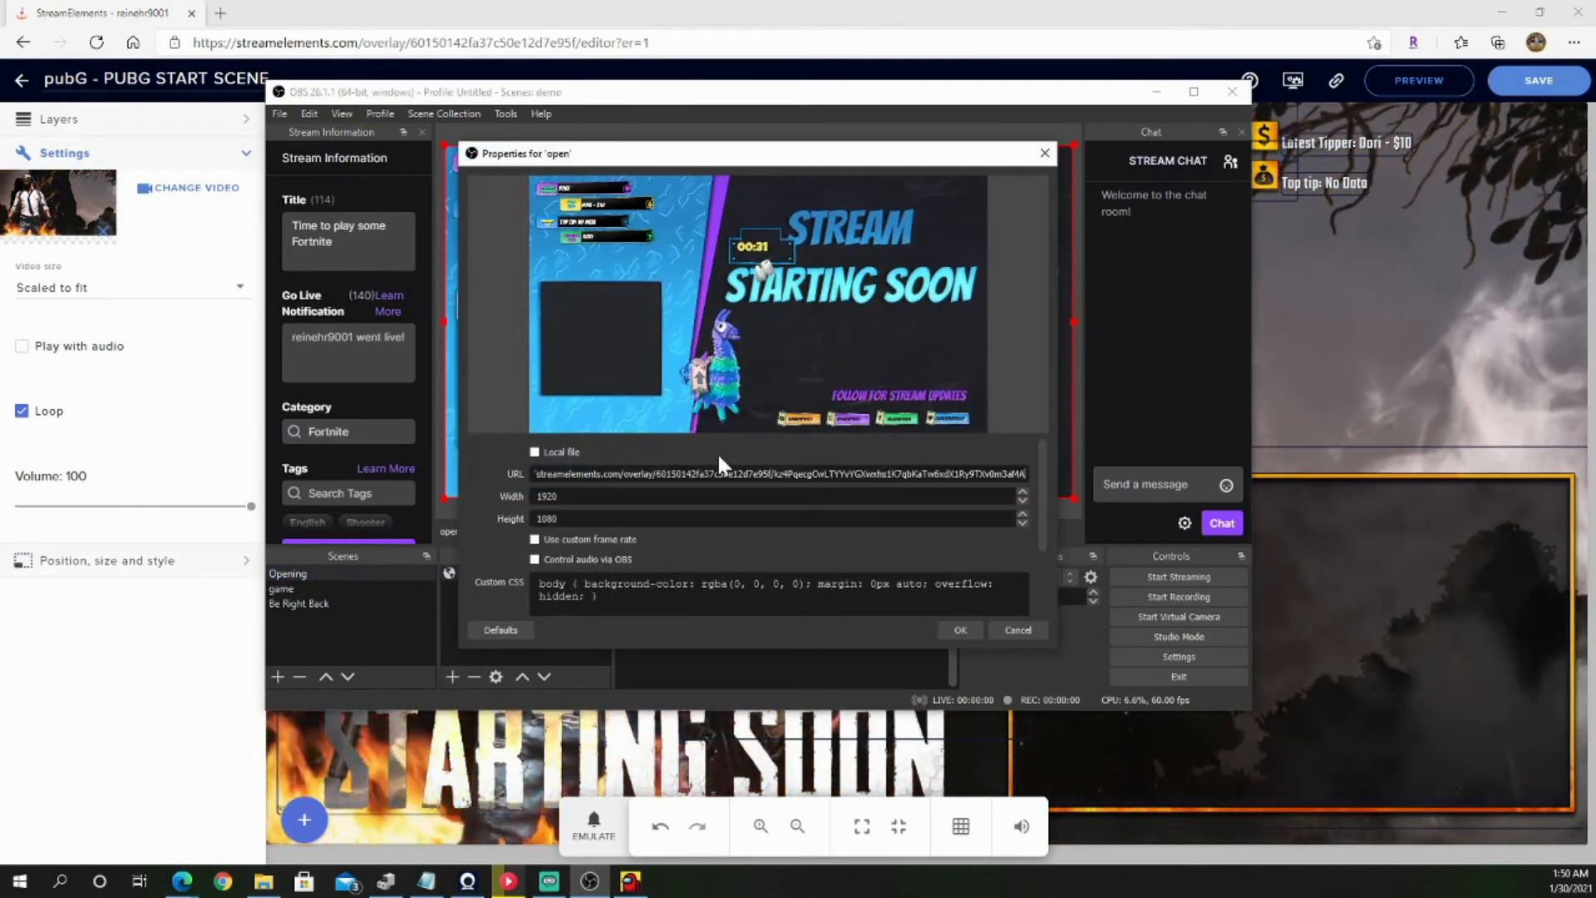
{"action": "left_click", "coordinate": [958, 629]}
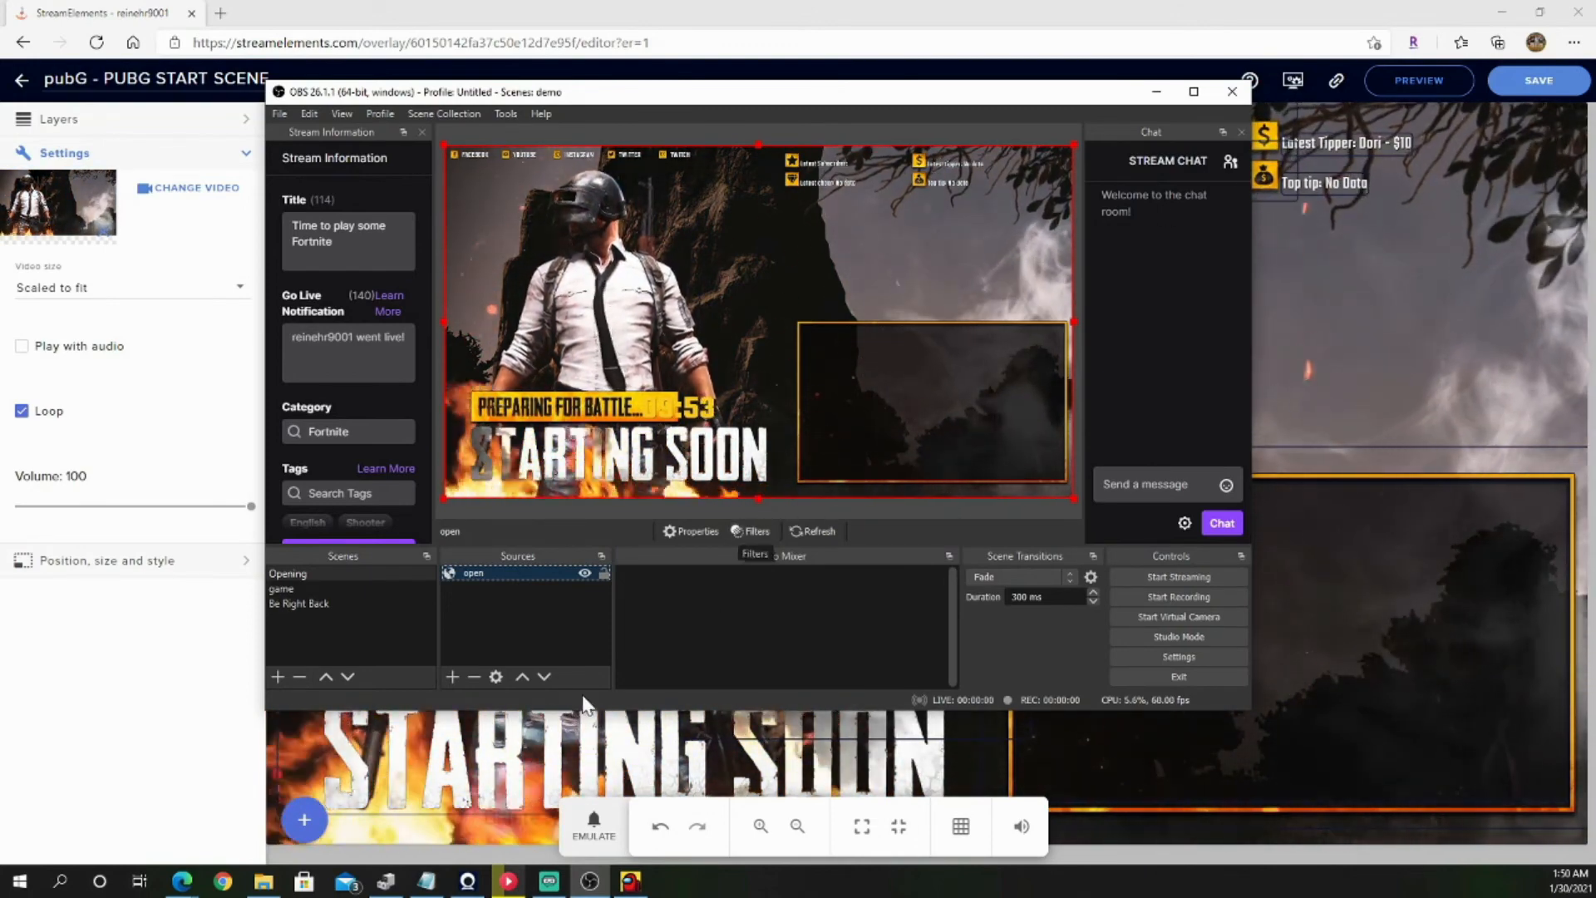
Step: Restore the StreamElements browser window to a smaller size, arrange it beside the OBS window without overlap, and make it taller
{"action": "left_click", "coordinate": [592, 826]}
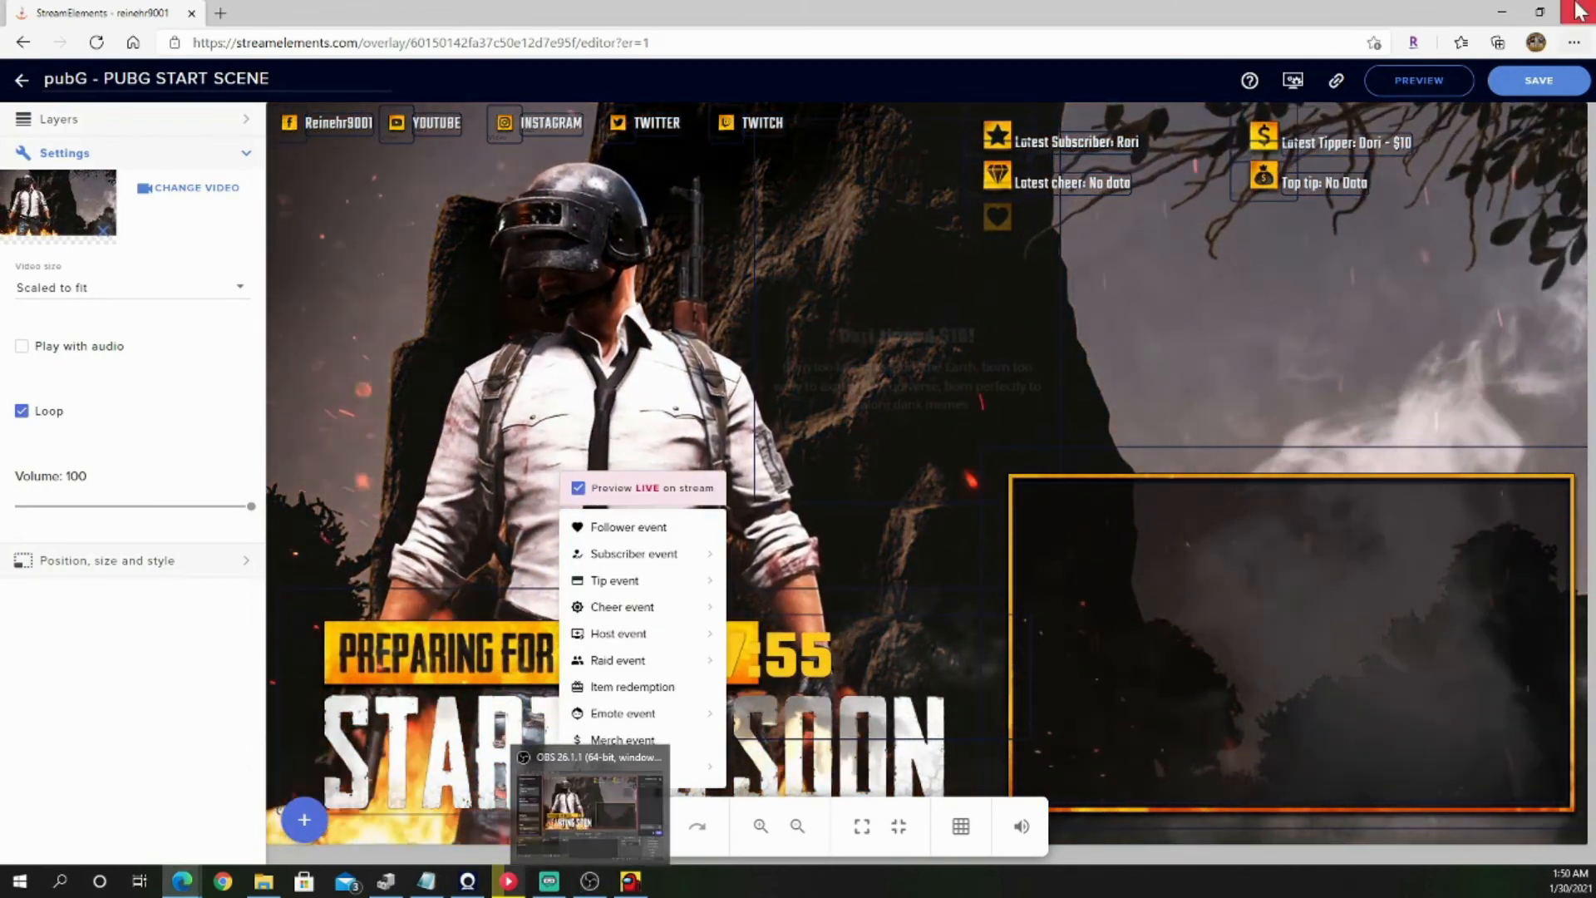
{"action": "left_click", "coordinate": [1539, 12]}
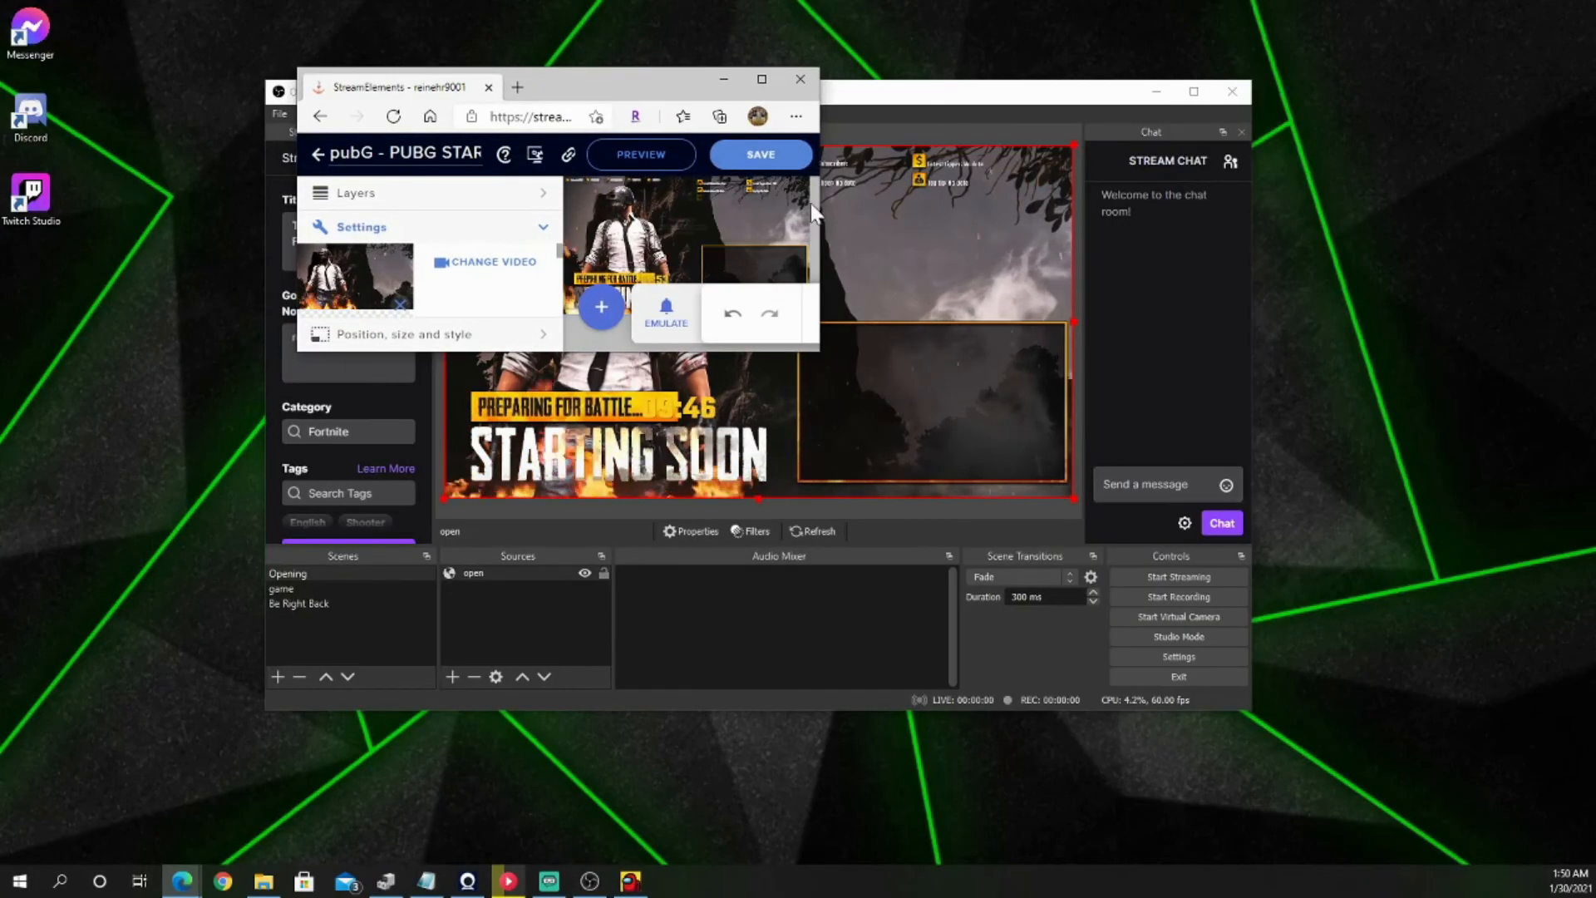
{"action": "left_click_drag", "start_coordinate": [964, 102], "coordinate": [1289, 52]}
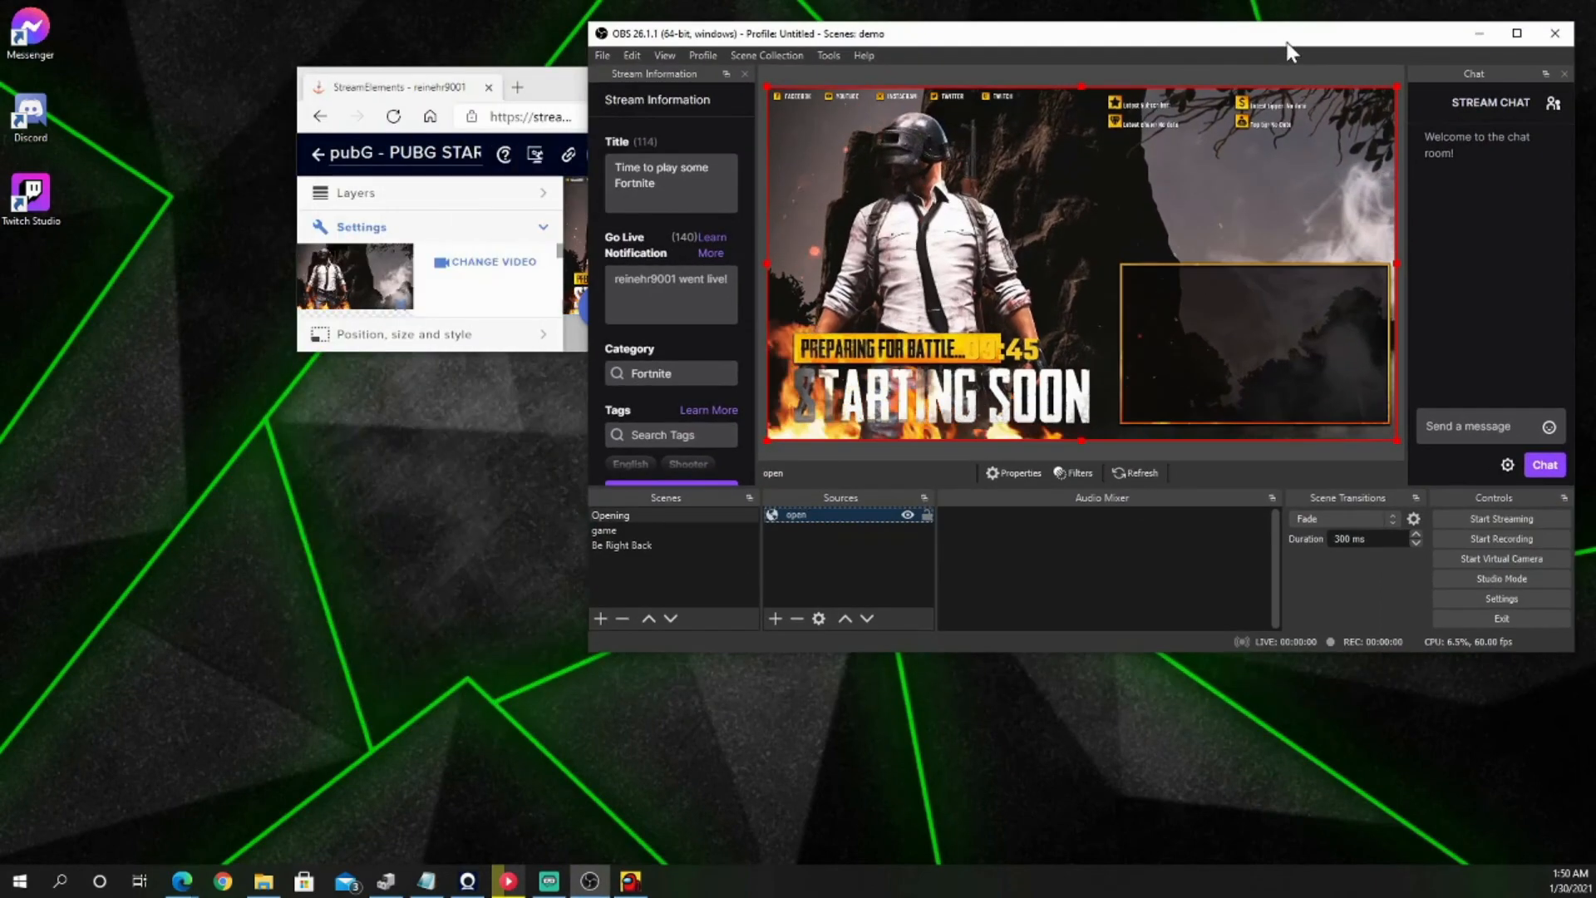
{"action": "left_click_drag", "start_coordinate": [579, 83], "coordinate": [293, 156]}
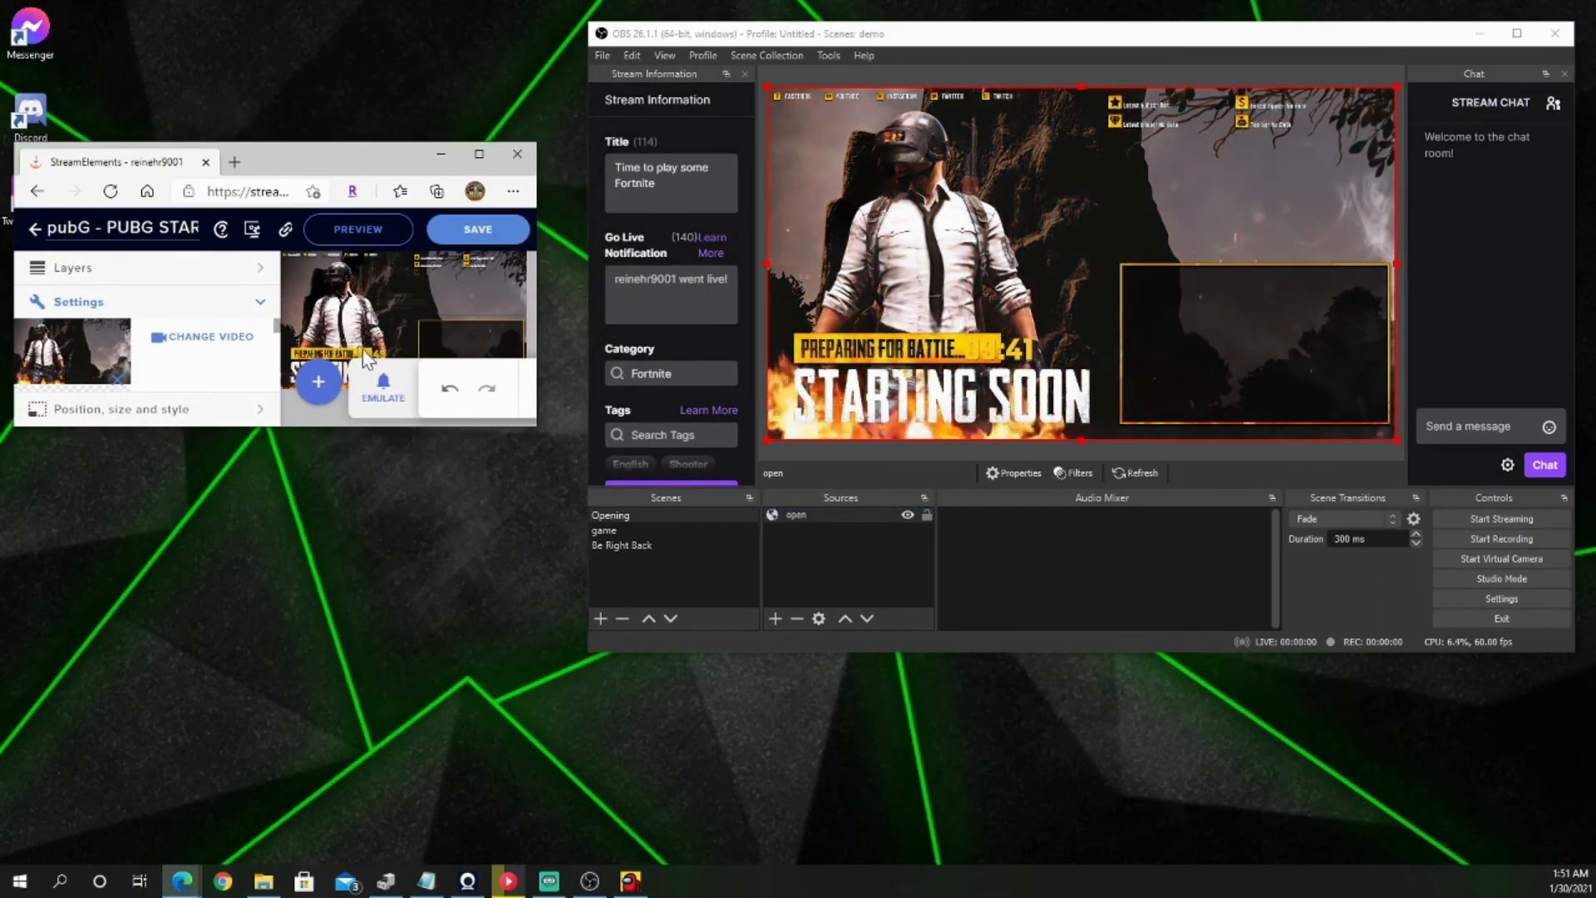
{"action": "left_click", "coordinate": [384, 392]}
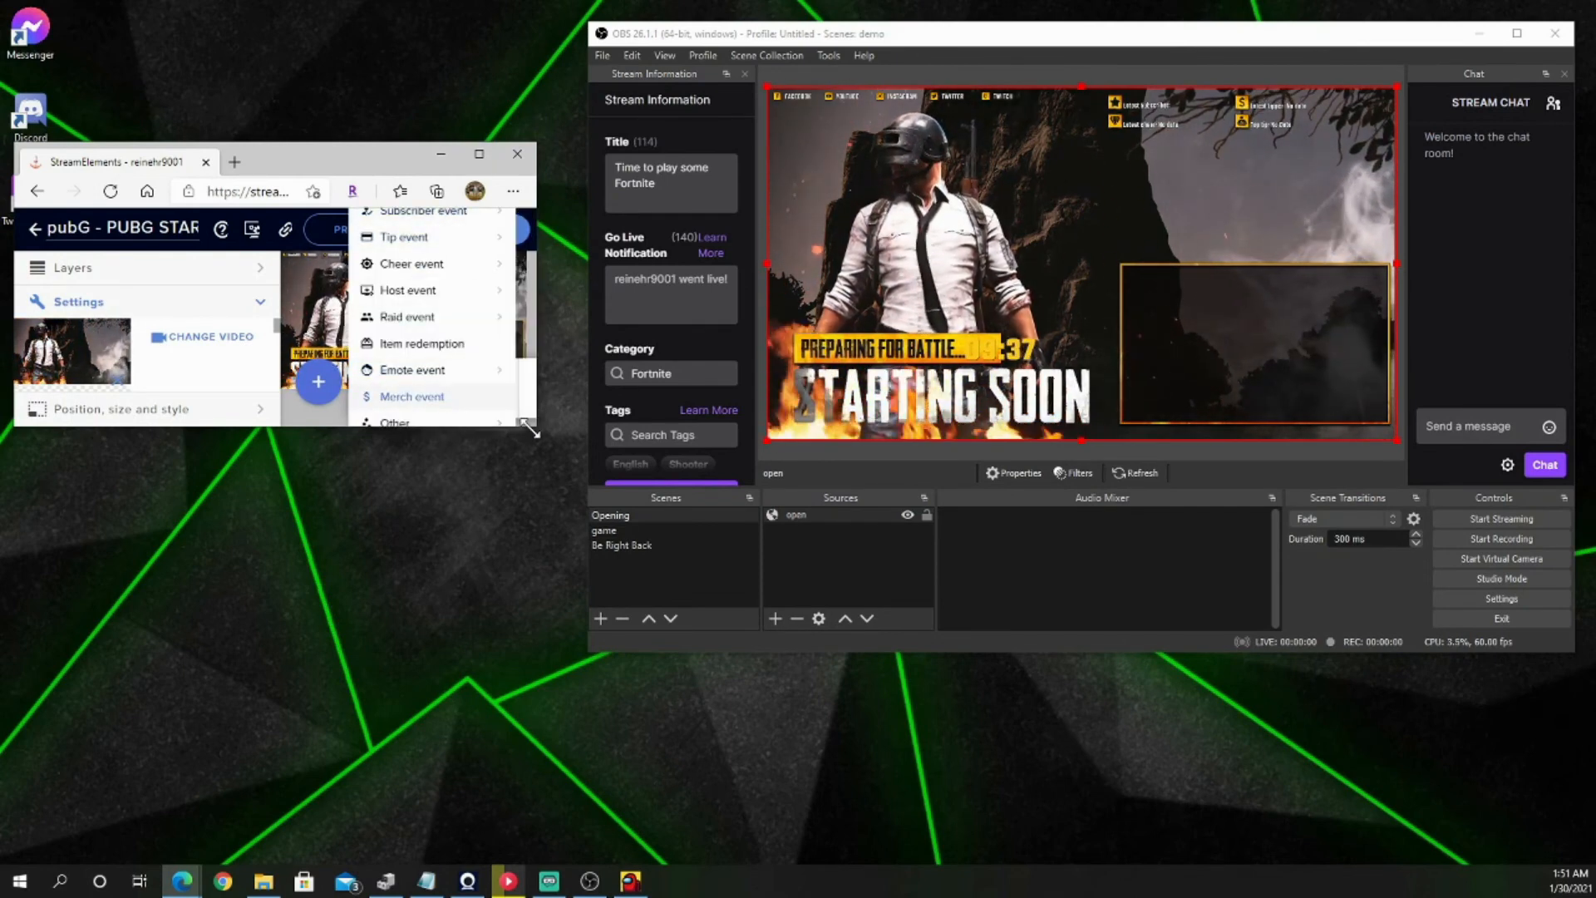
{"action": "left_click_drag", "start_coordinate": [534, 431], "coordinate": [538, 782]}
Step: Emulate a follower event with live preview on stream to test the alert in the OBS Opening scene
{"action": "left_click", "coordinate": [383, 738]}
{"action": "left_click", "coordinate": [384, 738]}
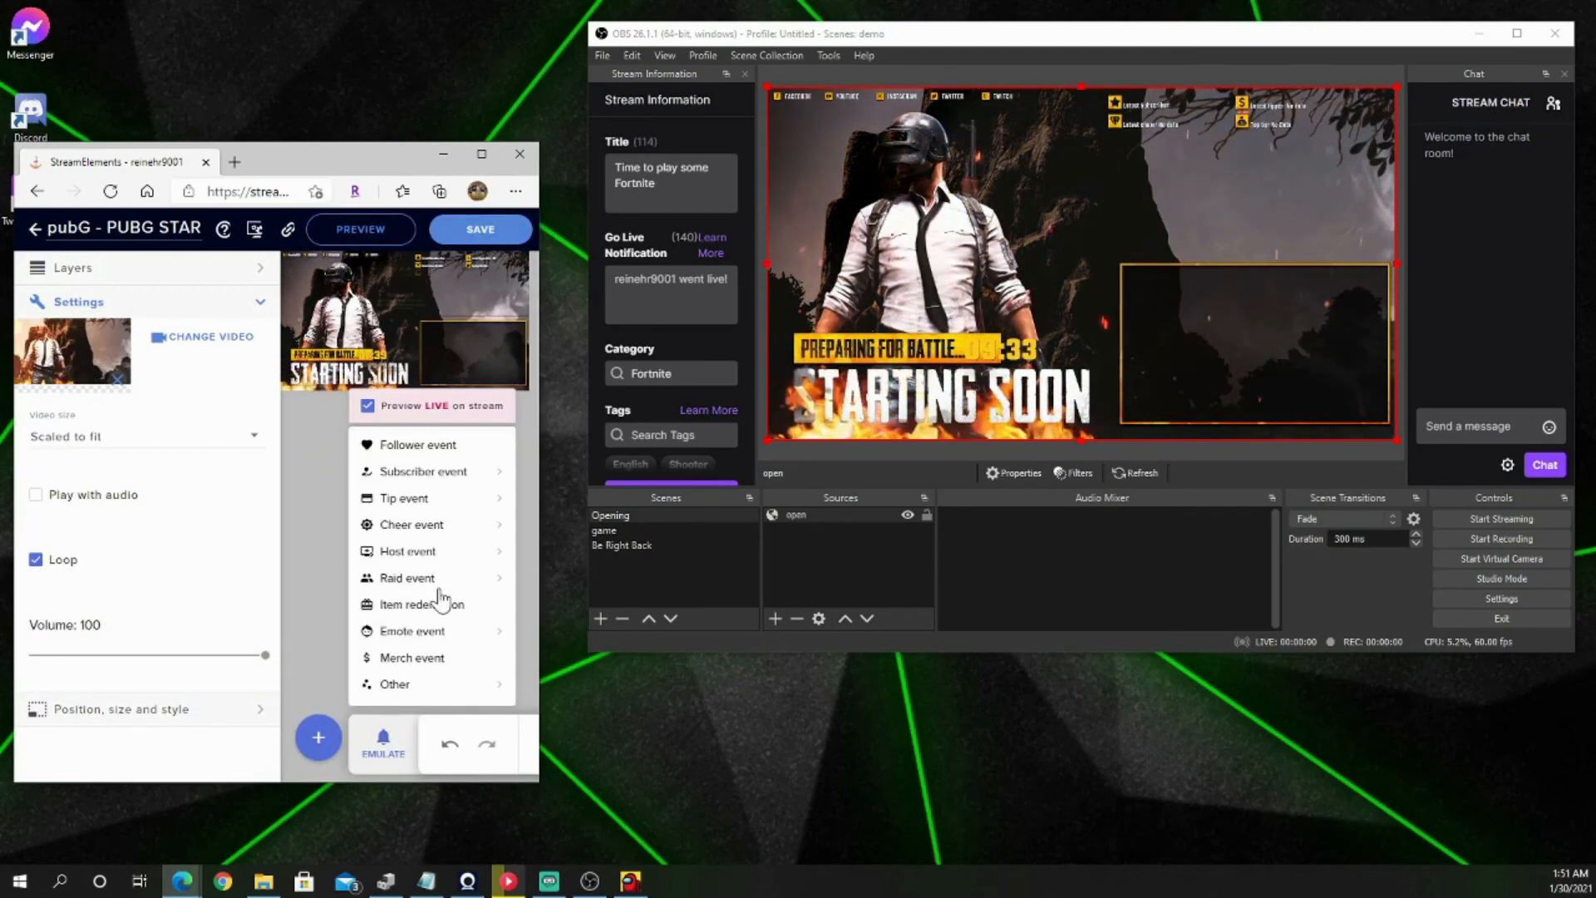
{"action": "left_click", "coordinate": [447, 453]}
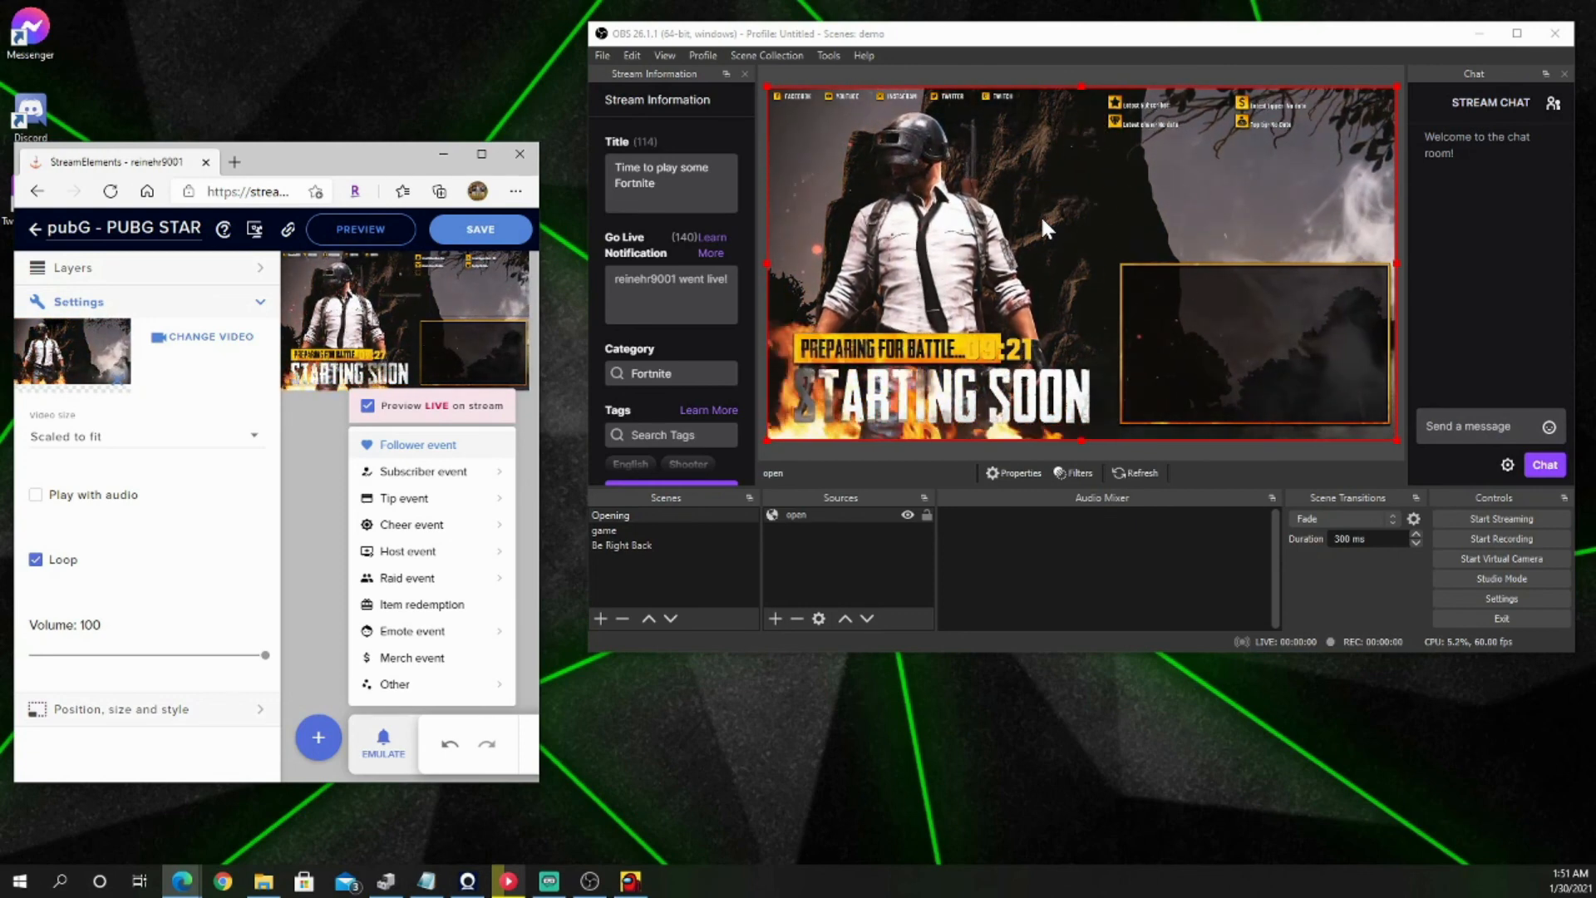
Step: Close the StreamElements browser window, confirm leaving the page, and switch OBS to the game scene
{"action": "left_click", "coordinate": [517, 156]}
{"action": "left_click", "coordinate": [357, 282]}
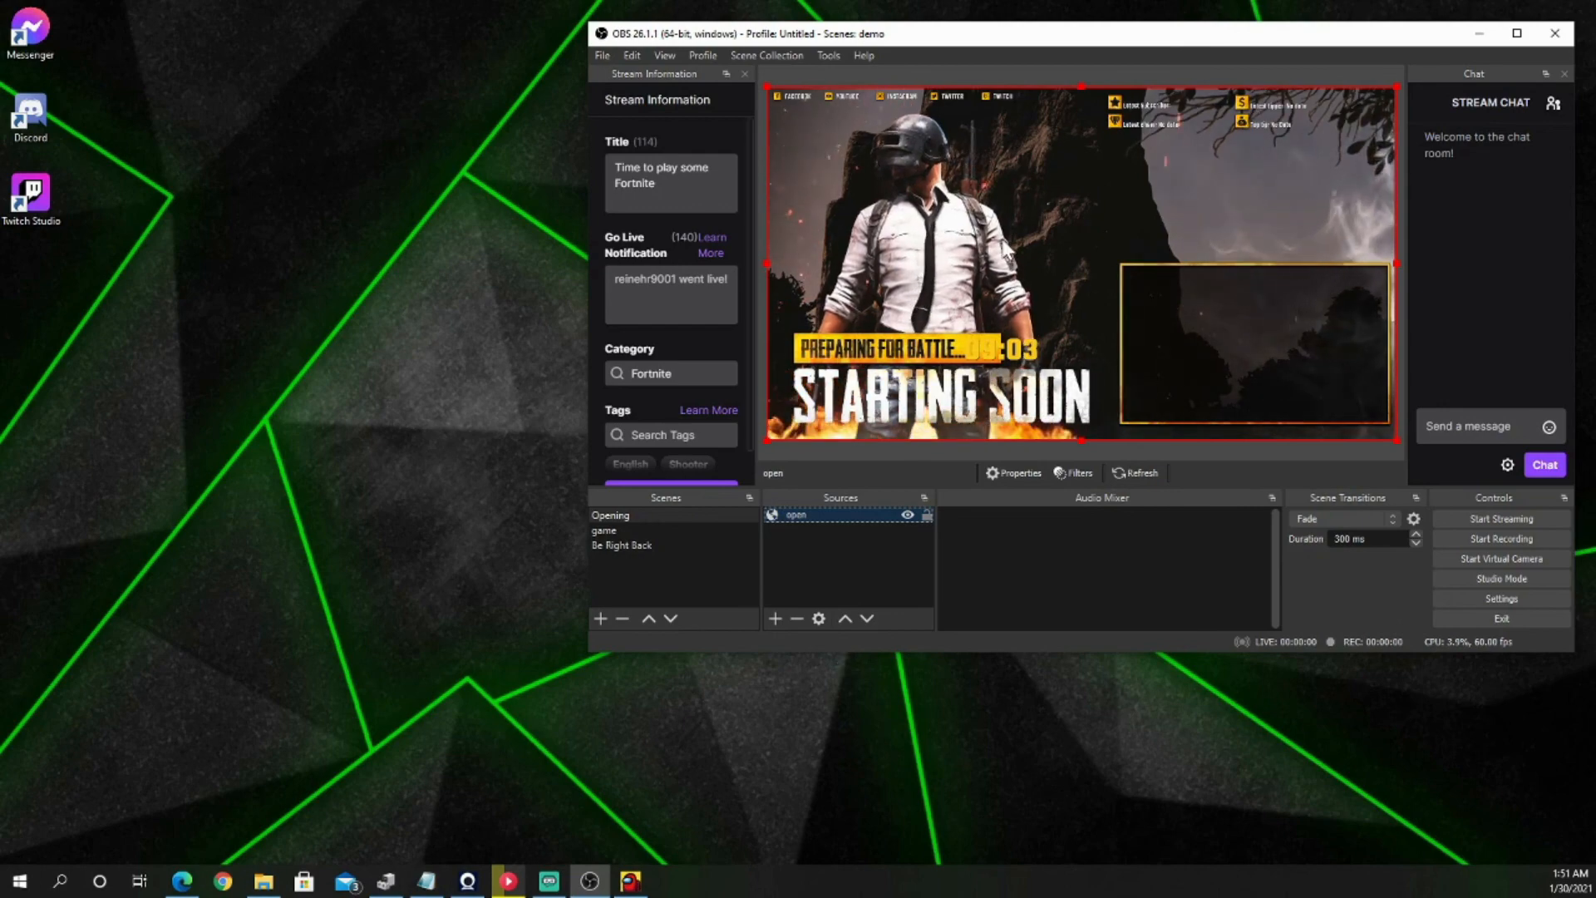
{"action": "left_click", "coordinate": [606, 530]}
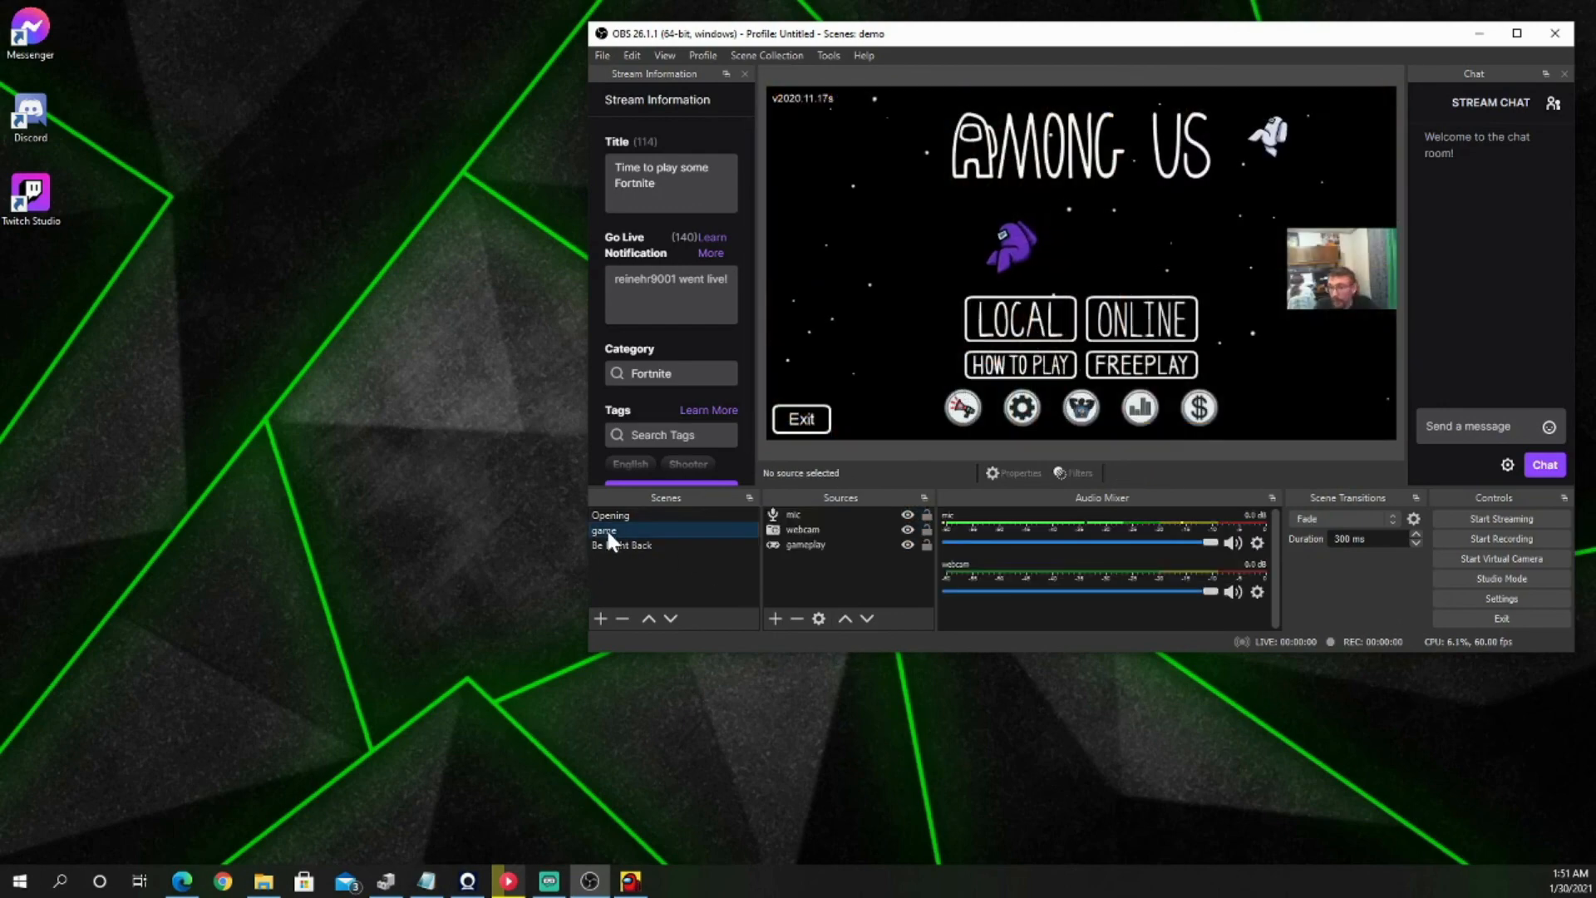